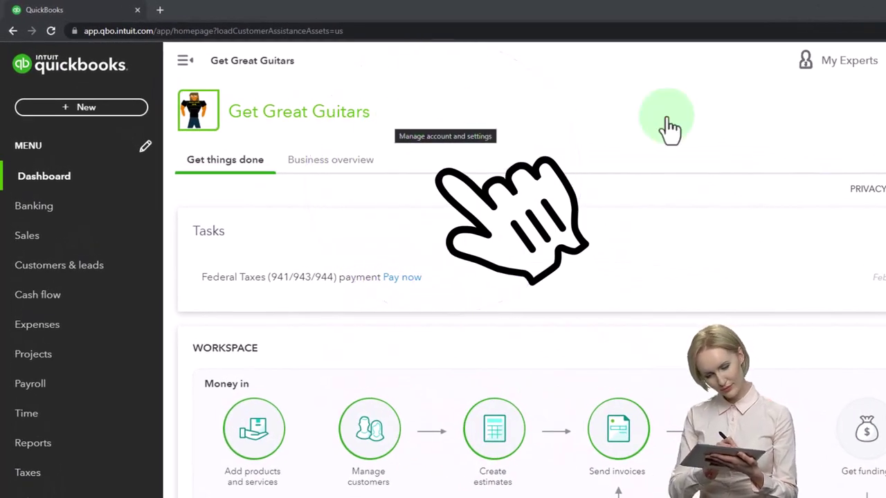
pyautogui.moveTo(702, 143); pyautogui.dragTo(386, 131)
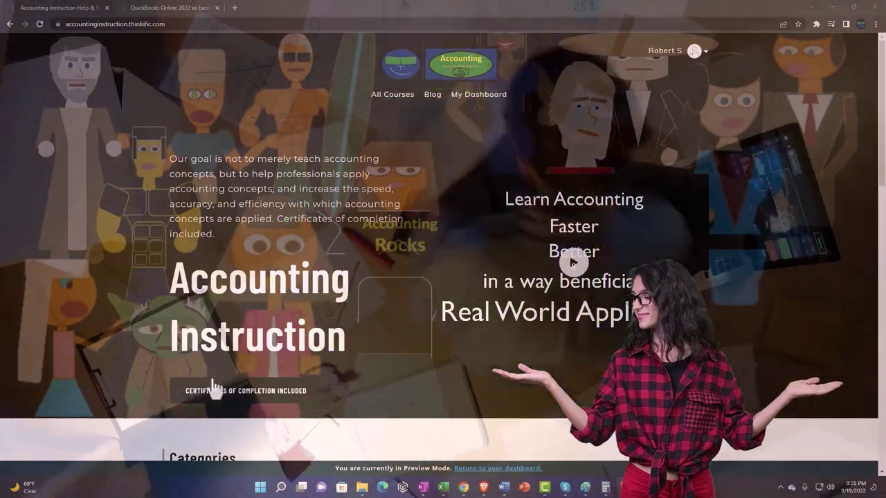
# - Look through the course categories on the Accounting Instruction site and the OneNote - Getting Started 2022 section of the QuickBooks Online 2022 course
pyautogui.scroll(-1, 122, 386)
pyautogui.scroll(-5, 122, 386)
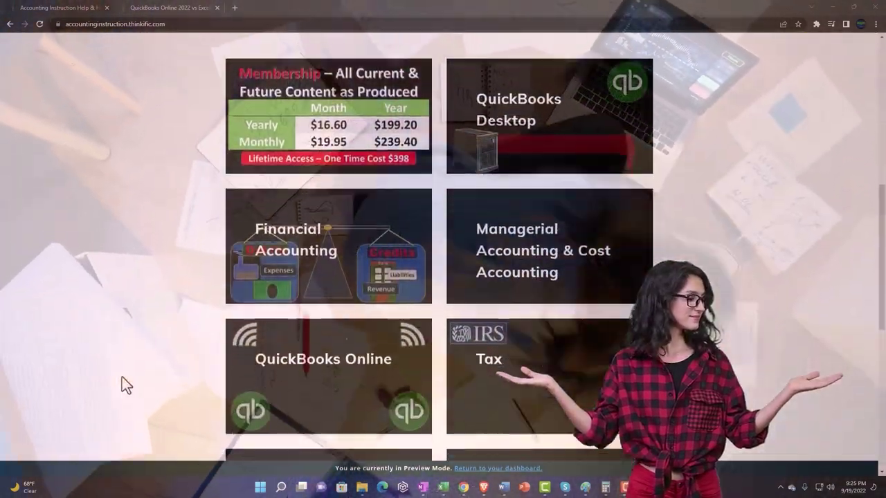
pyautogui.scroll(-5, 122, 378)
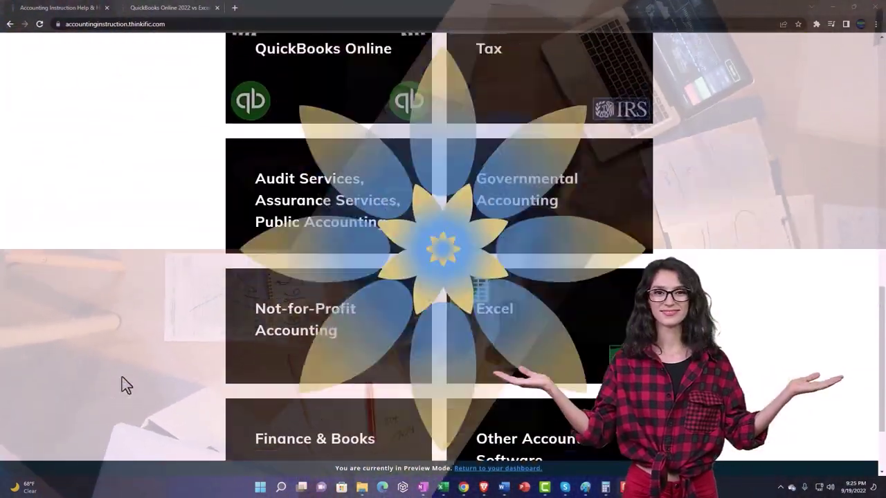
pyautogui.scroll(-1, 125, 385)
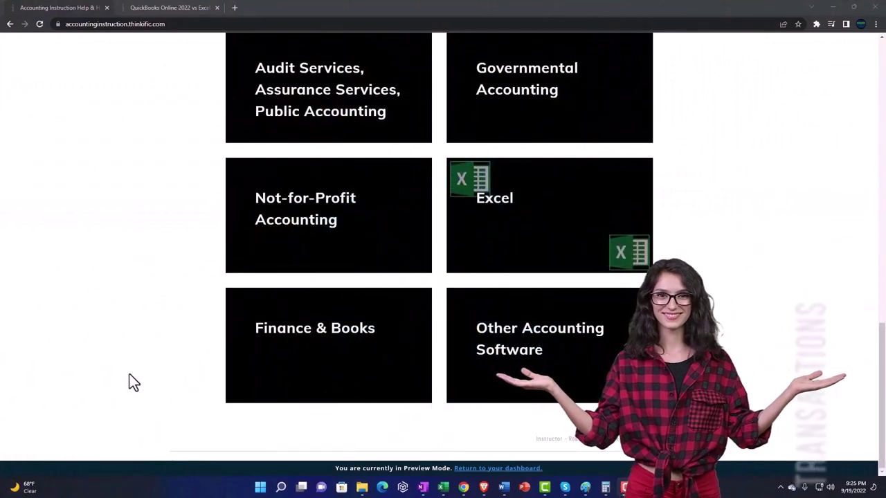
pyautogui.click(158, 8)
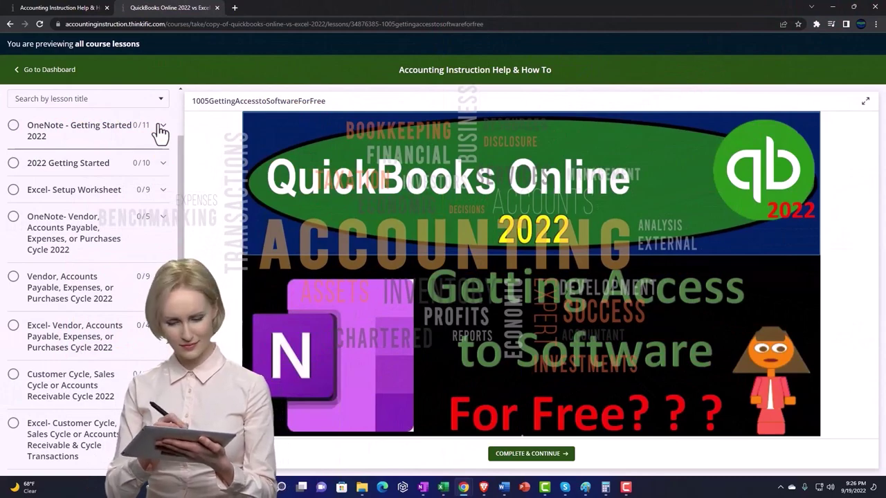
pyautogui.click(162, 128)
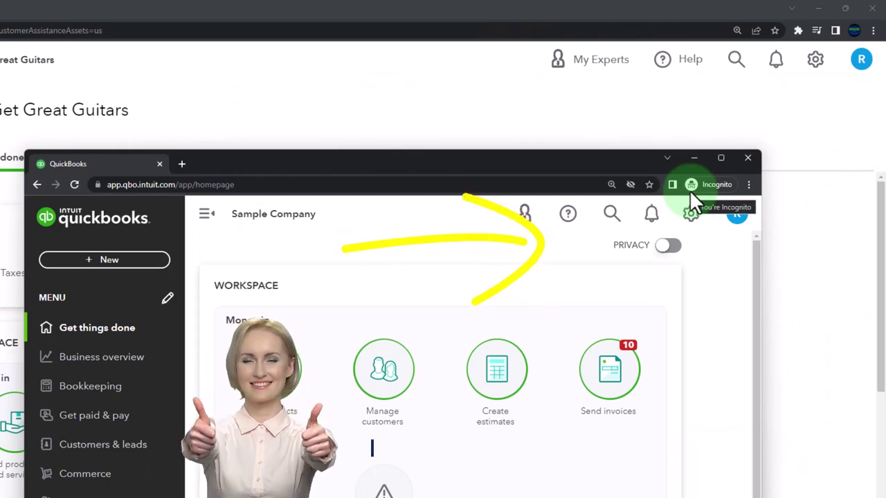
# - Look at the browser's new incognito window option and open the settings of the QuickBooks sample company
pyautogui.click(748, 184)
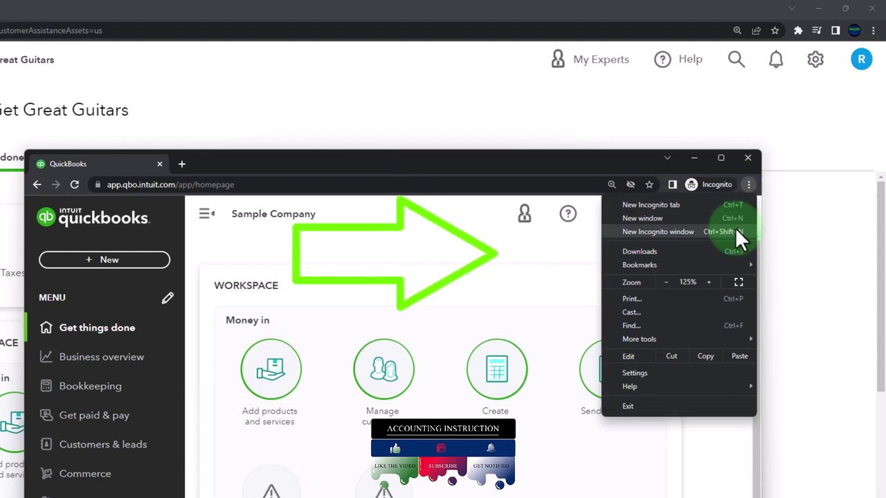
pyautogui.click(277, 243)
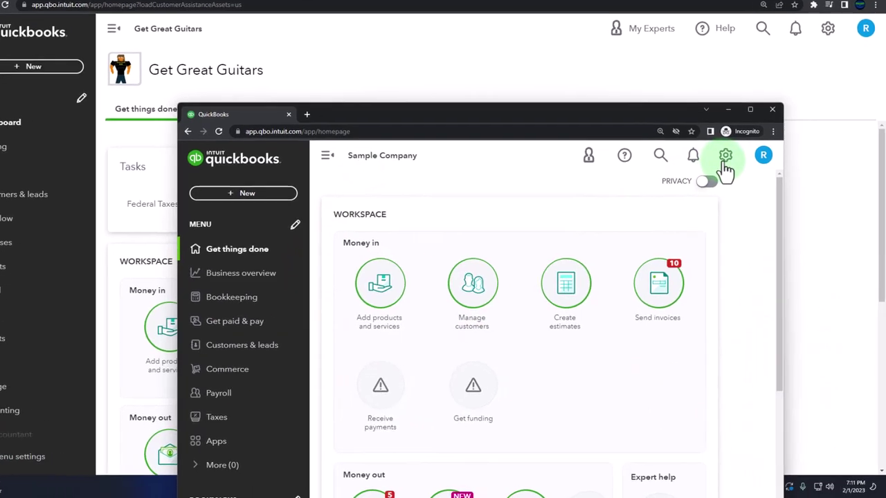
pyautogui.click(725, 166)
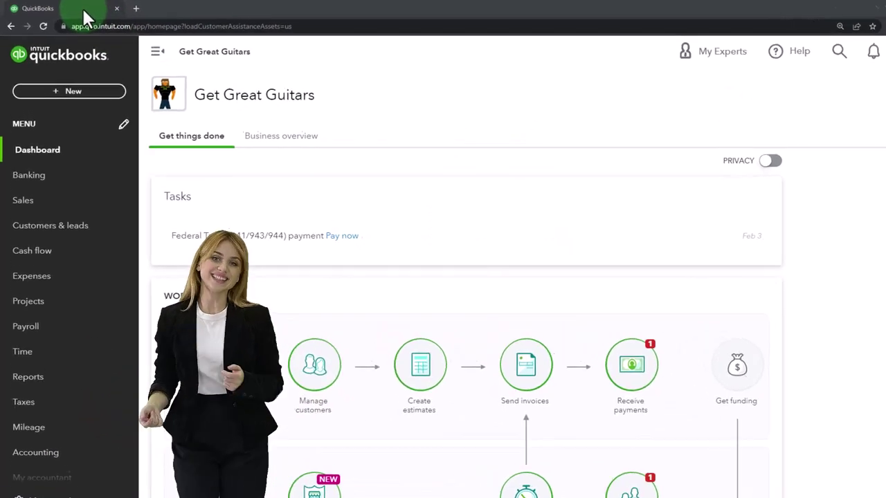
# - Duplicate the Get Great Guitars browser tab twice and open the Balance Sheet report in the second tab
pyautogui.rightClick(83, 9)
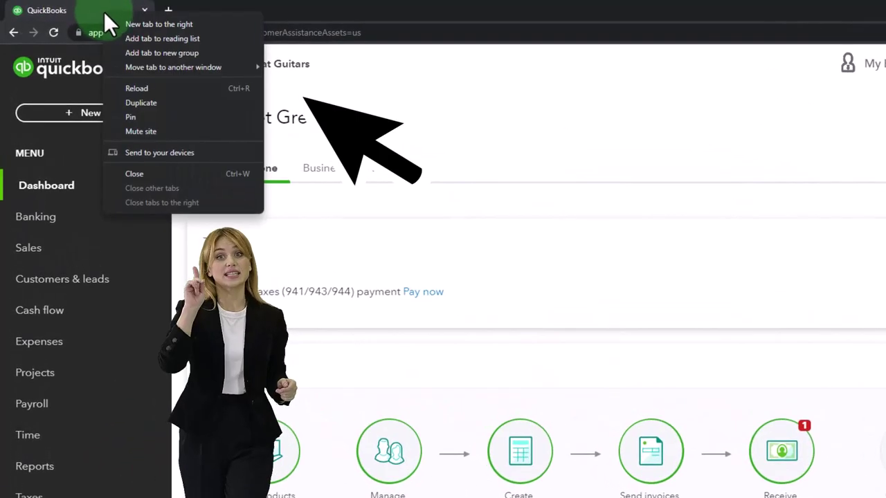
pyautogui.click(142, 99)
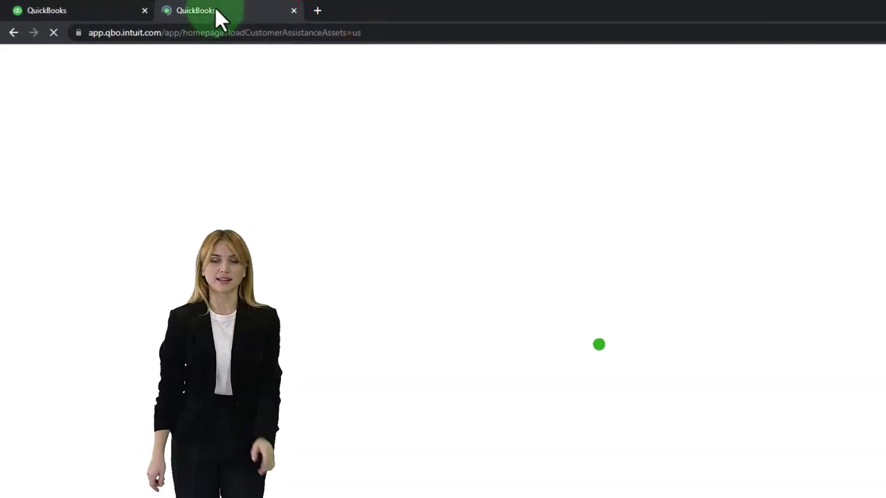
pyautogui.rightClick(216, 9)
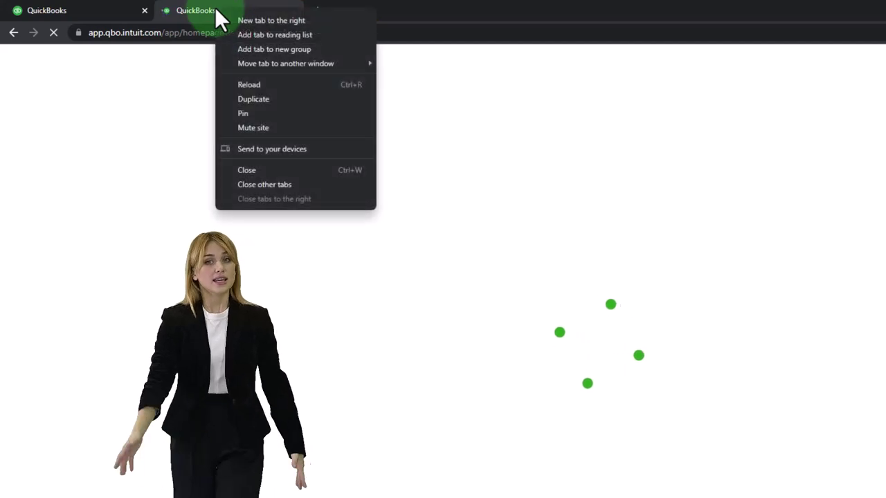
pyautogui.click(249, 101)
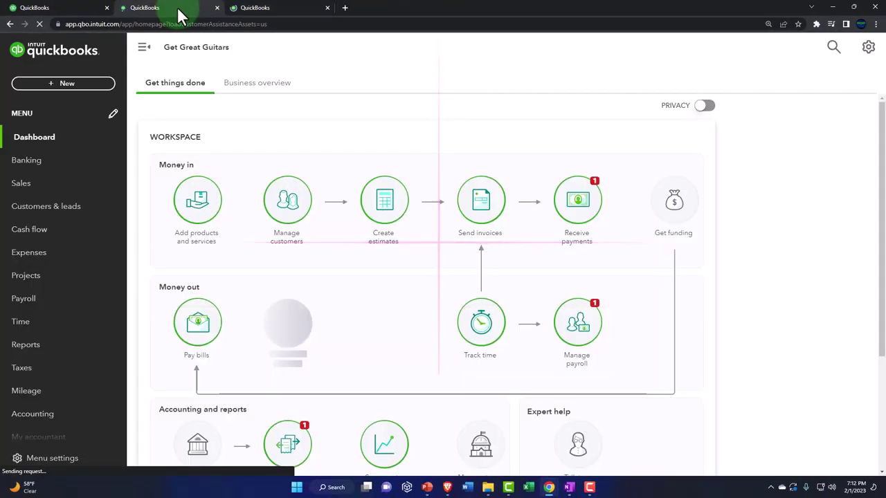
pyautogui.click(62, 346)
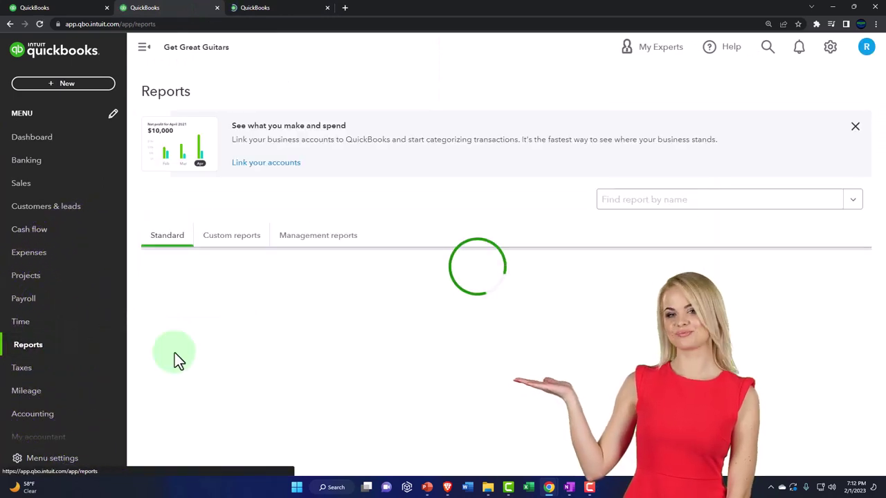
pyautogui.click(218, 344)
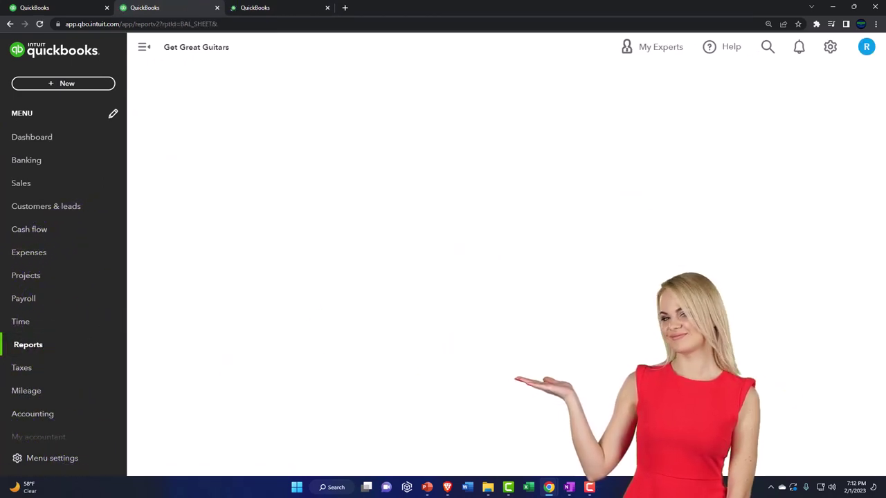
# - Maximize the incognito window with the sample company and go to its reports through the Business overview section
pyautogui.moveTo(807, 199); pyautogui.dragTo(439, 6)
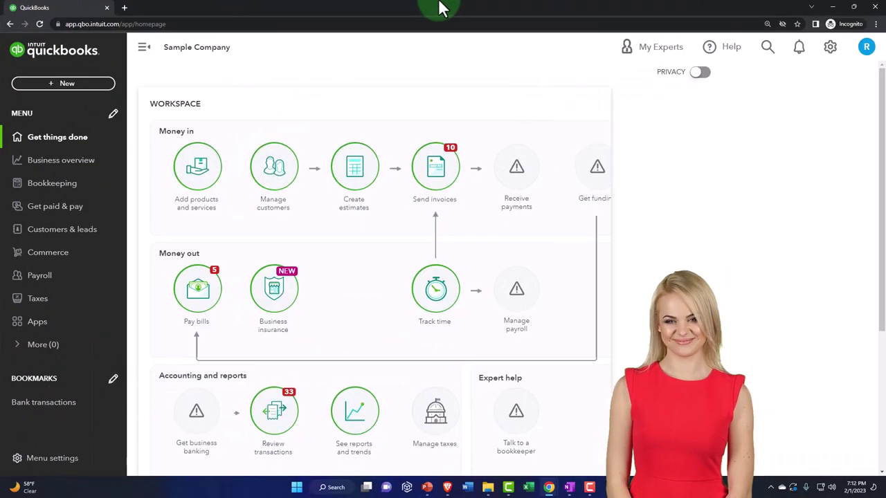
pyautogui.click(70, 168)
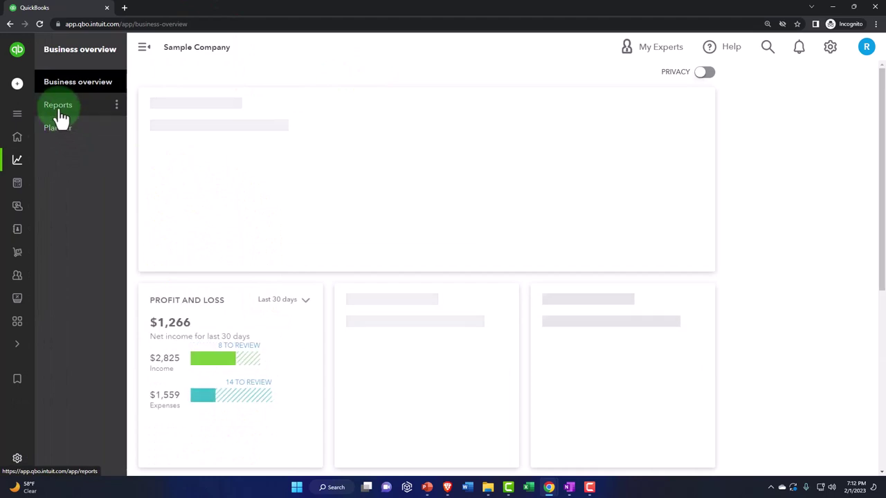
pyautogui.click(61, 110)
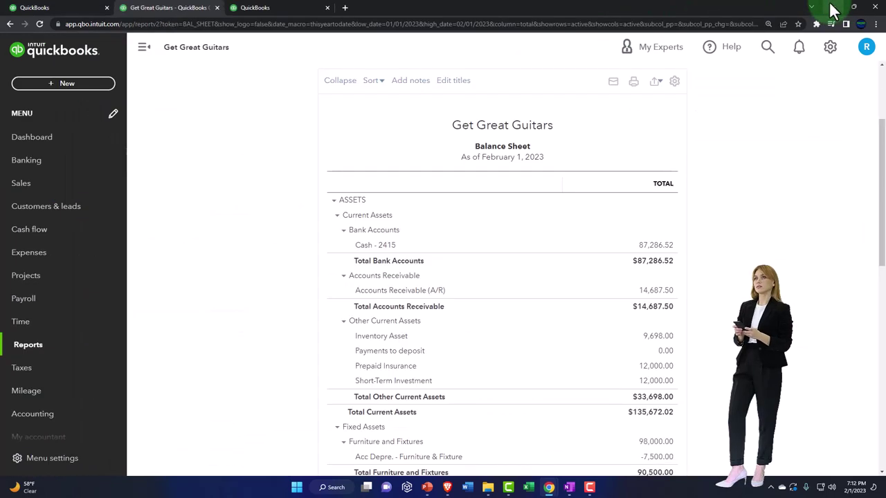
# - Open the Profit and Loss report for Get Great Guitars in the third tab and collapse the navigation menu
pyautogui.click(273, 10)
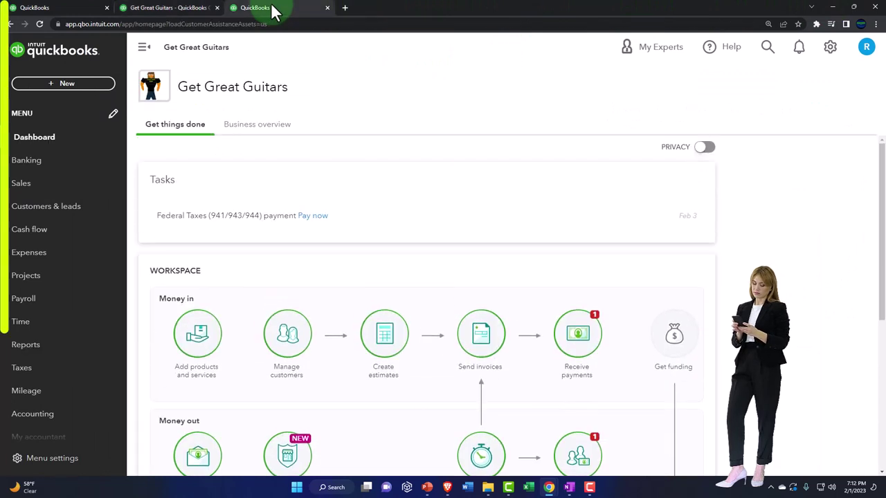
pyautogui.click(51, 355)
pyautogui.click(218, 377)
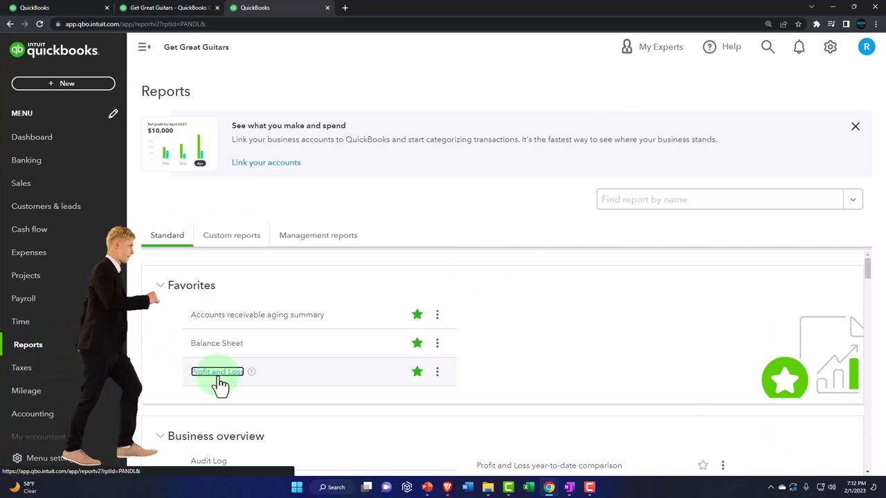
pyautogui.click(144, 47)
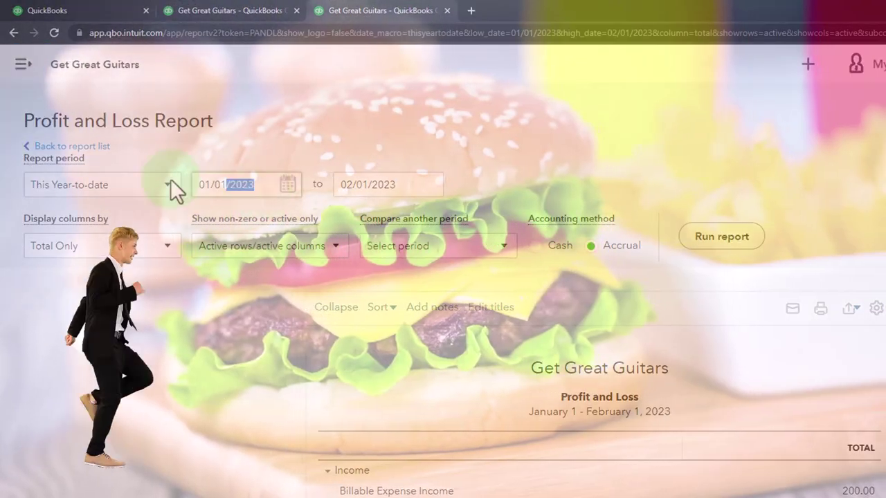
# - Set the Profit and Loss report period to 01/01/2023 through 03/31/2023 and run the report
pyautogui.write('010123')
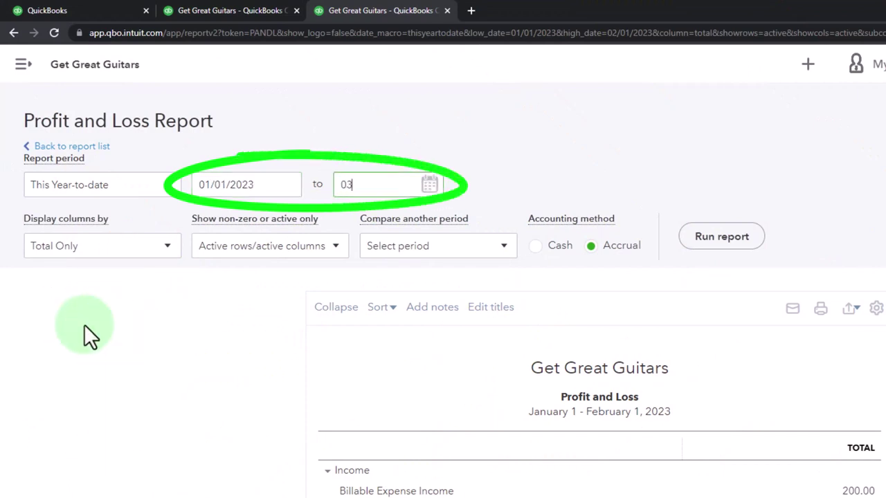
pyautogui.write('033123')
pyautogui.press('Tab')
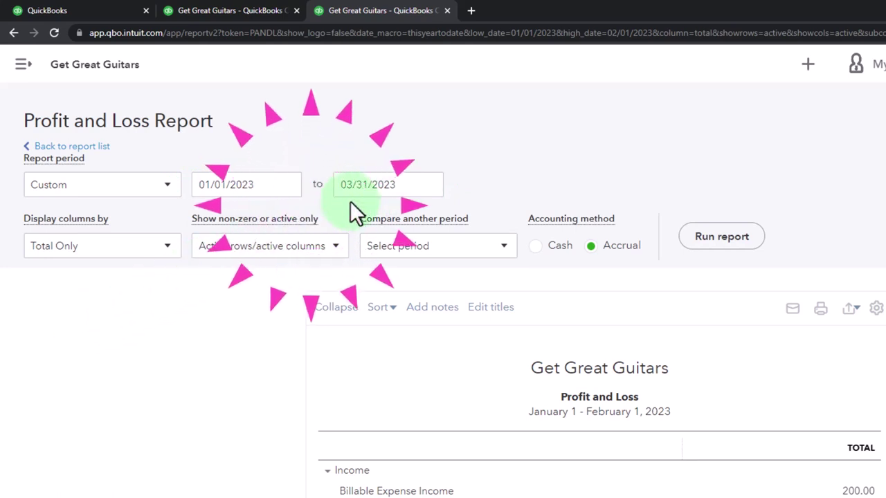
pyautogui.click(720, 243)
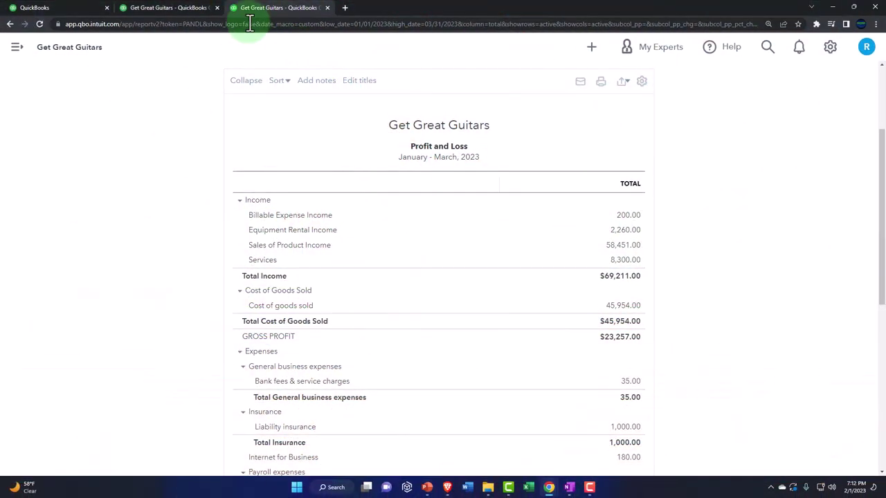
# - Display the Profit and Loss columns by Months, rerun the report and enlarge the page to 175%
pyautogui.scroll(2, 186, 176)
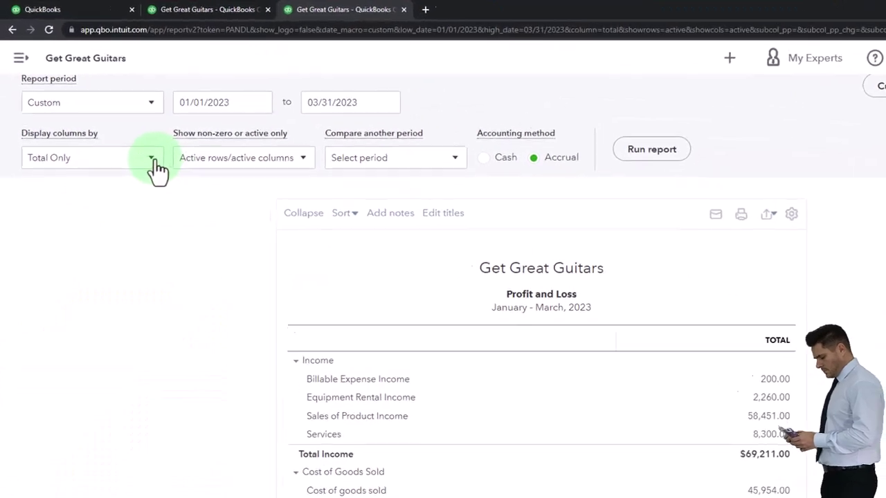
pyautogui.click(124, 130)
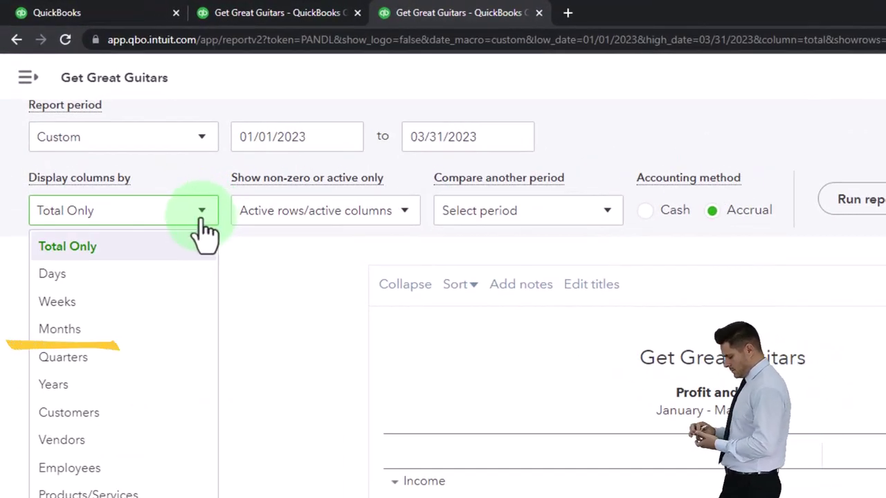
pyautogui.click(62, 329)
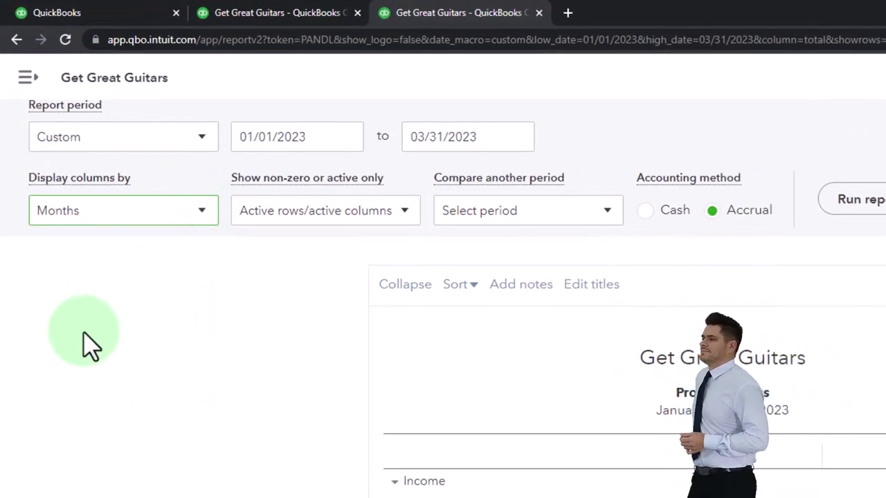
pyautogui.click(861, 200)
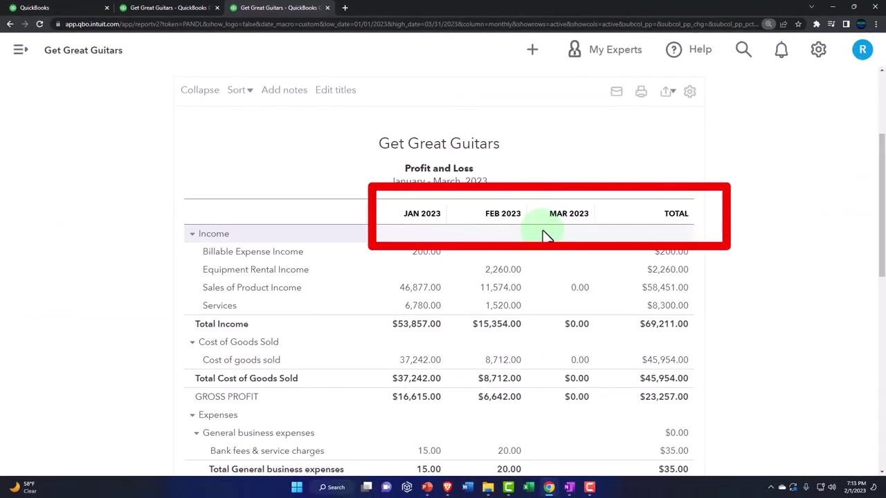
pyautogui.hotkey('ctrl', '+')
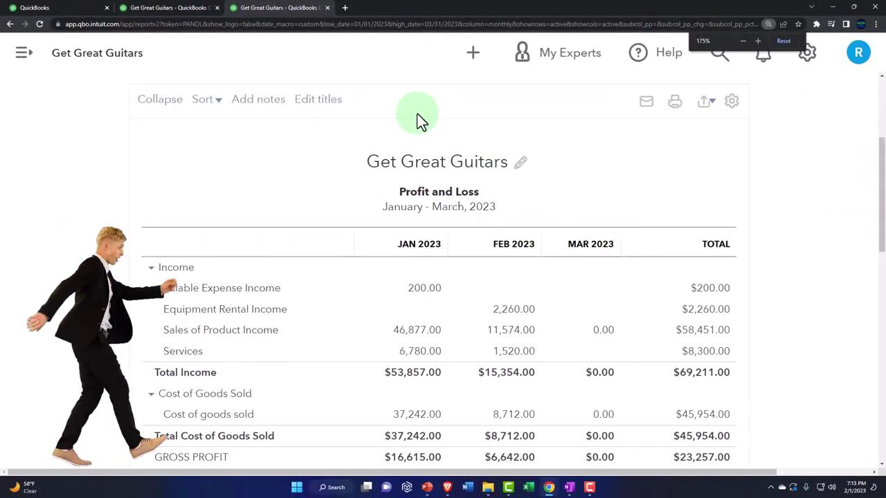
# - Run the Balance Sheet for 01/01/2023 through 03/31/2023 with columns by Months, with the navigation menu collapsed, and review the current assets
pyautogui.click(188, 9)
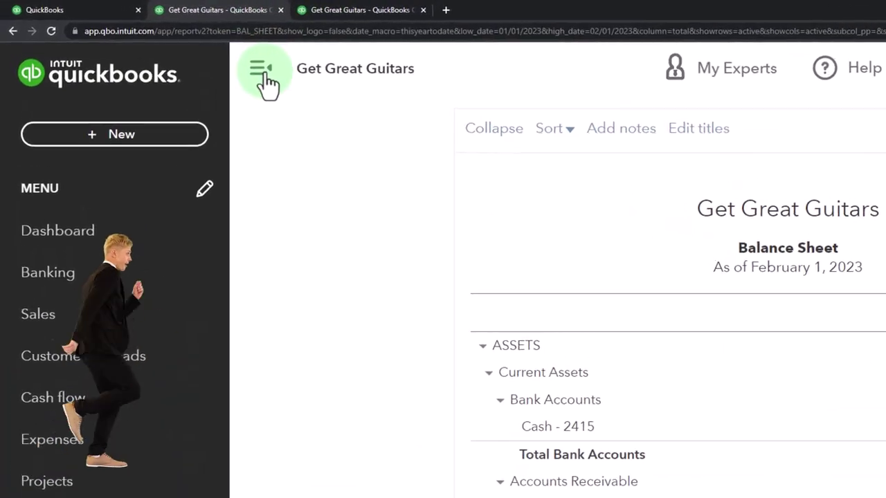
pyautogui.click(261, 69)
pyautogui.scroll(2, 138, 276)
pyautogui.click(312, 227)
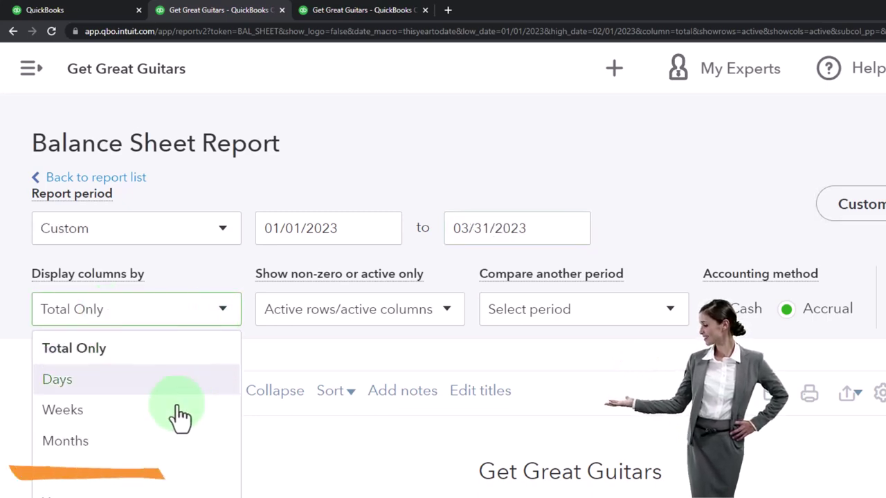
pyautogui.click(748, 241)
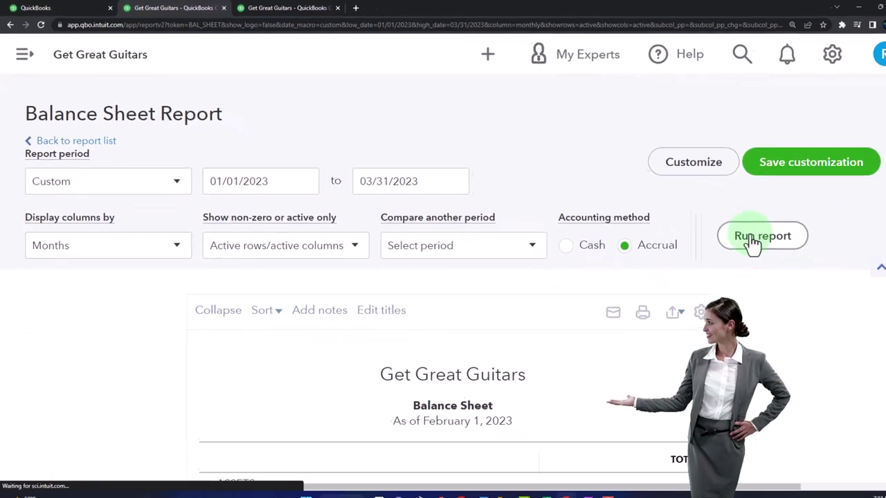
pyautogui.scroll(-5, 726, 234)
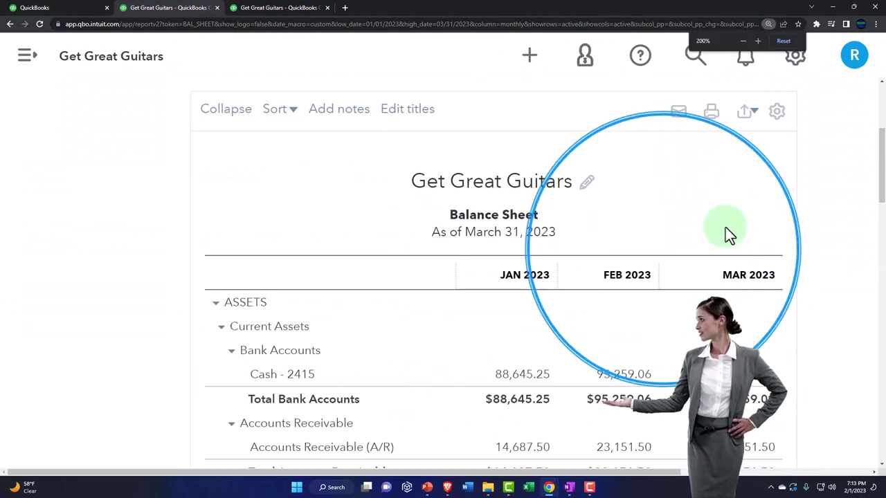
pyautogui.scroll(-1, 727, 236)
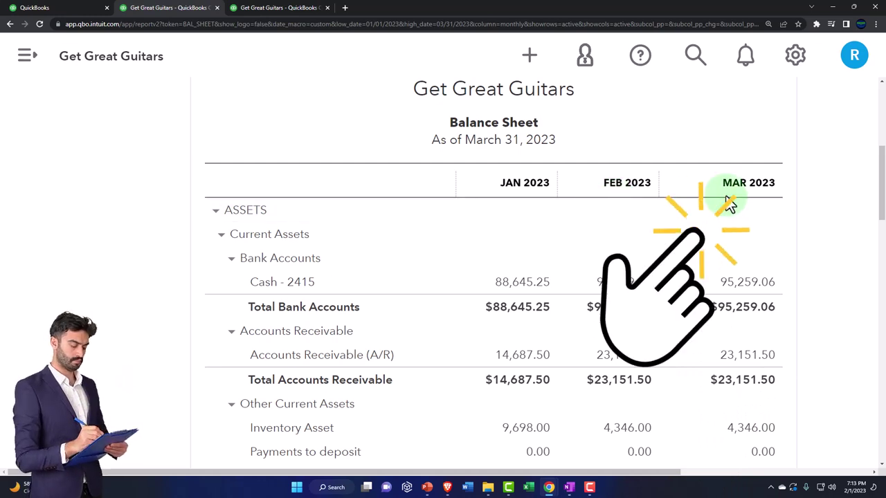
pyautogui.scroll(-2, 726, 196)
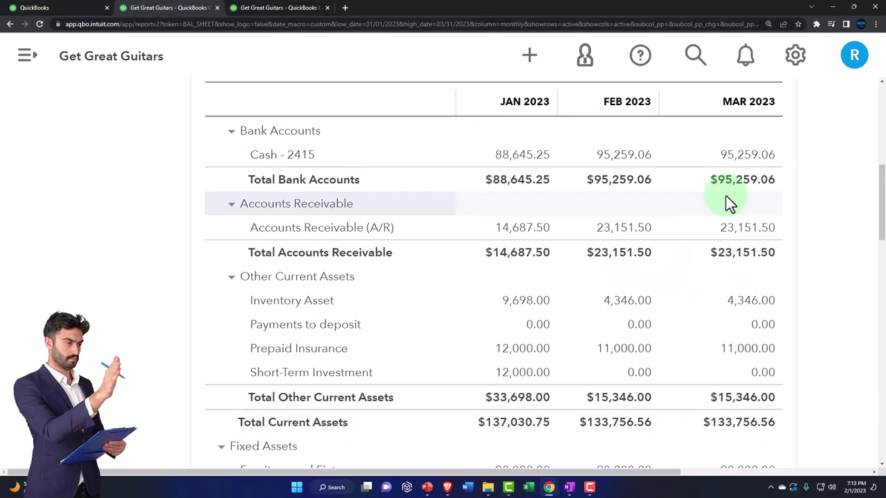
# - Examine the Balance Sheet's monthly columns from accounts receivable and fixed assets down through the current liabilities to Unearned Revenue
pyautogui.scroll(-1, 726, 196)
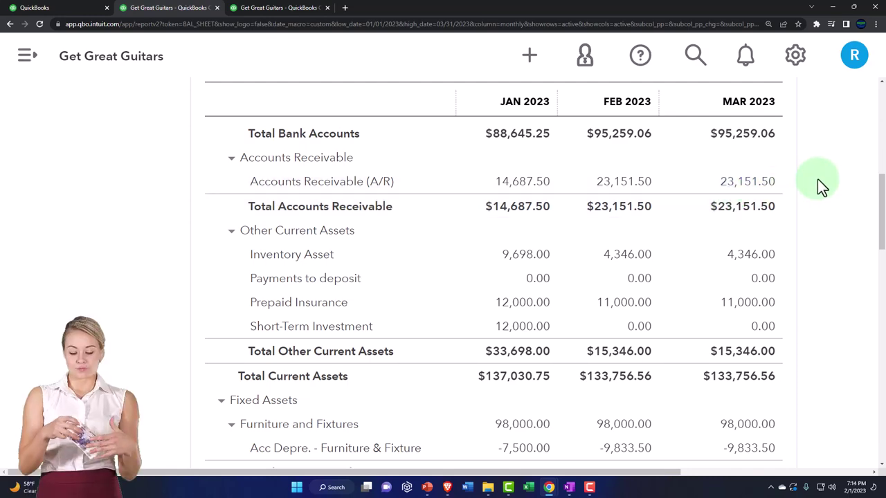
pyautogui.scroll(-3, 817, 181)
pyautogui.scroll(-5, 651, 331)
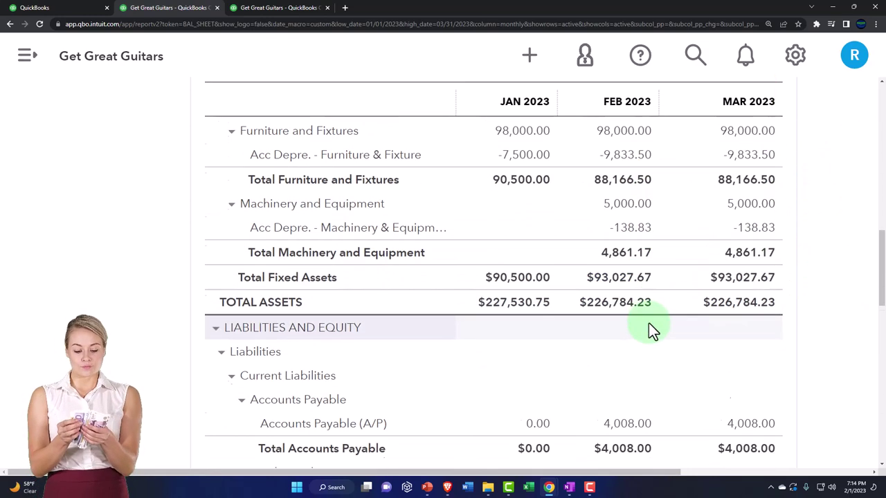
pyautogui.scroll(-4, 648, 323)
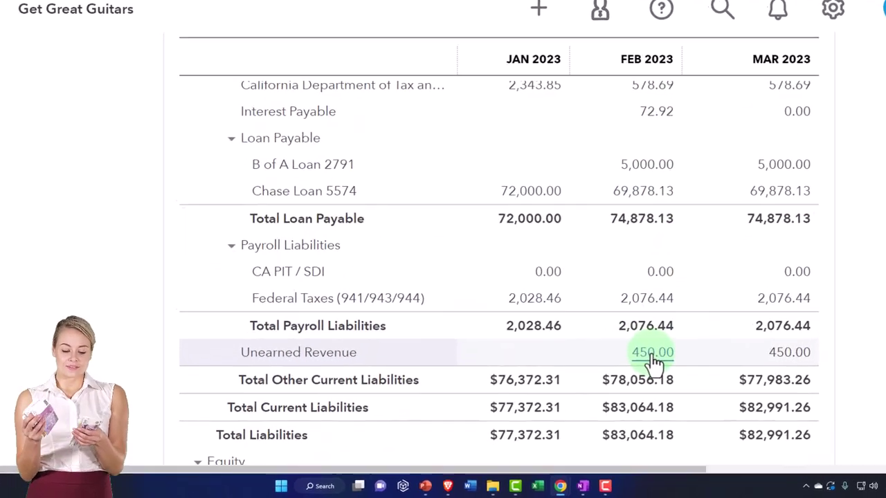
# - Consult the accounting flowchart in OneNote and review the Balance Sheet's payroll liabilities, unearned revenue and equity
pyautogui.click(598, 486)
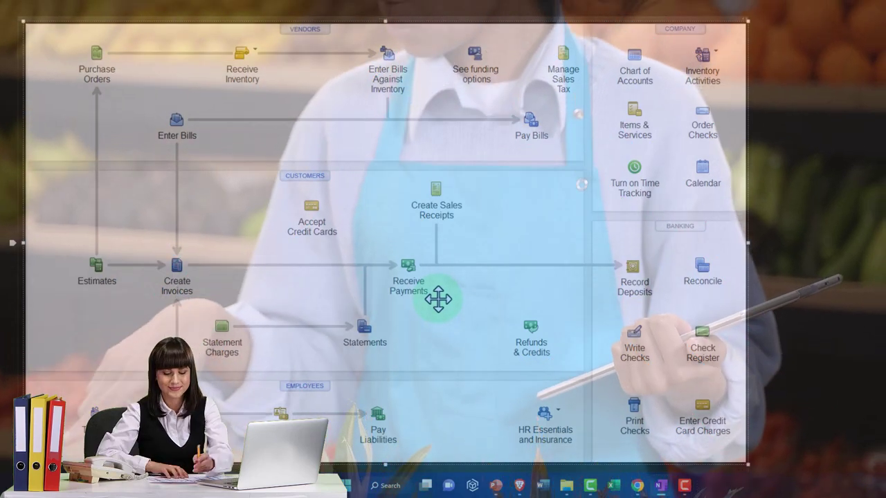
pyautogui.click(441, 288)
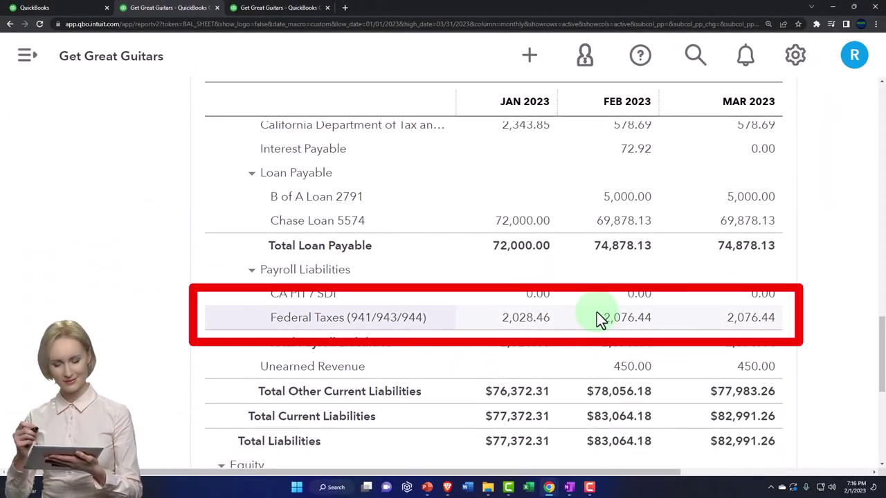
pyautogui.scroll(-3, 599, 319)
pyautogui.scroll(-1, 597, 312)
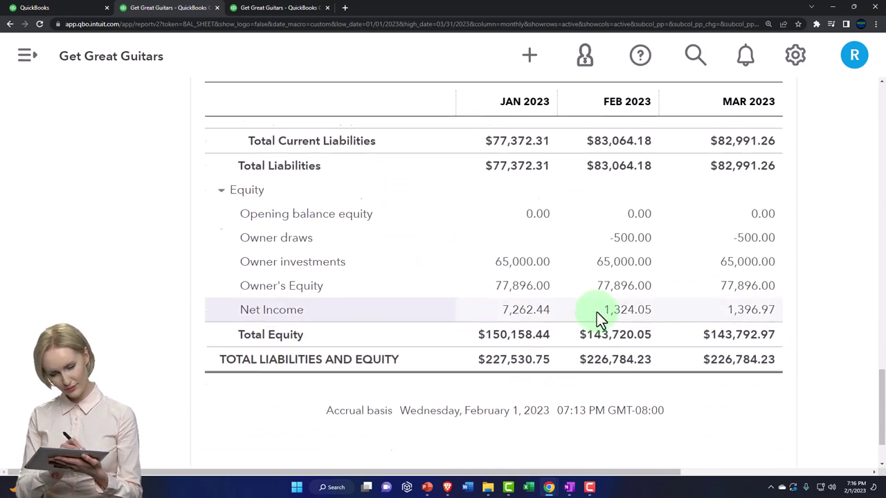
pyautogui.scroll(2, 597, 312)
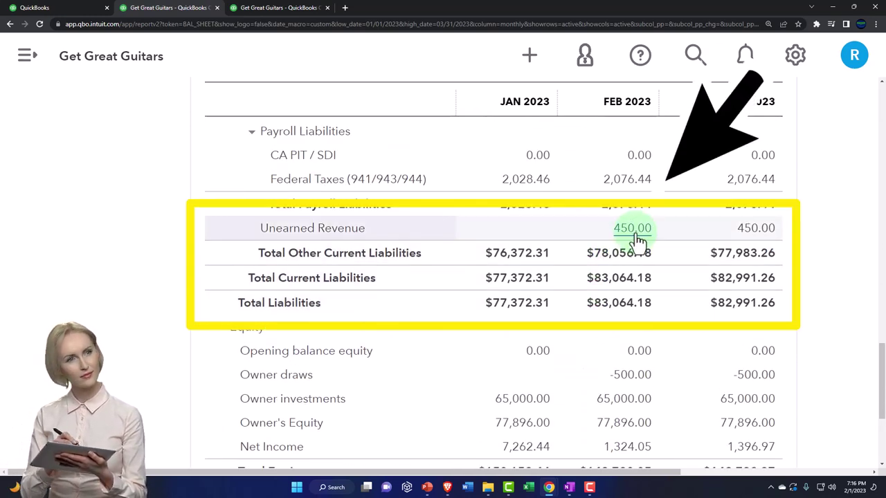
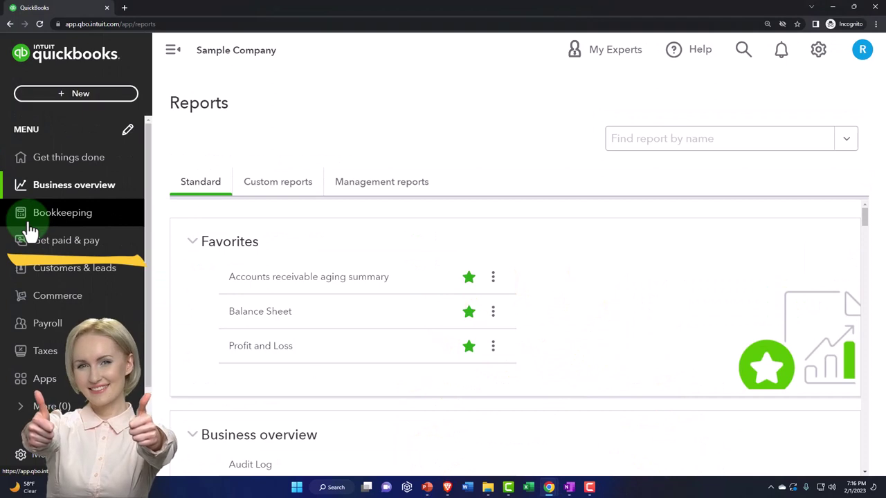
# - View the Customers page under Get paid & pay in the sample company and minimize its window
pyautogui.click(35, 246)
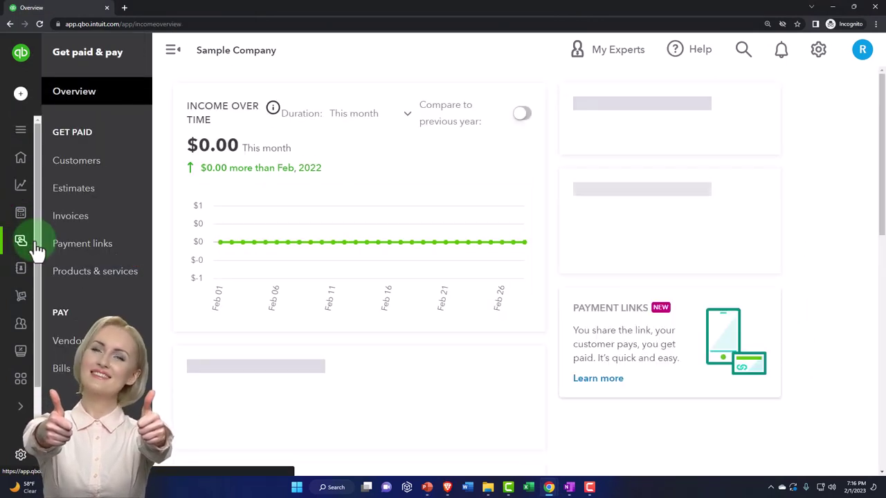
pyautogui.click(82, 165)
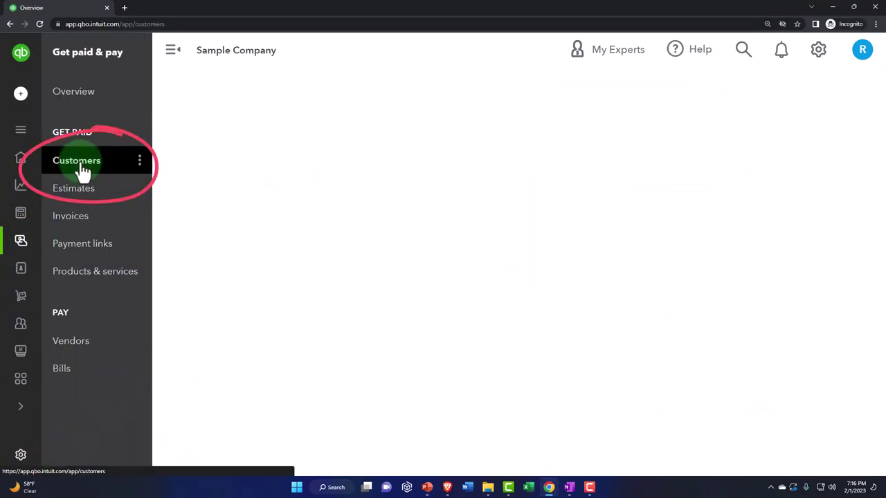
pyautogui.click(839, 7)
# - Open Anderson Guitars from the Get Great Guitars Customers page, review its transaction list and consult the flowchart in OneNote
pyautogui.moveTo(548, 487)
pyautogui.click(547, 468)
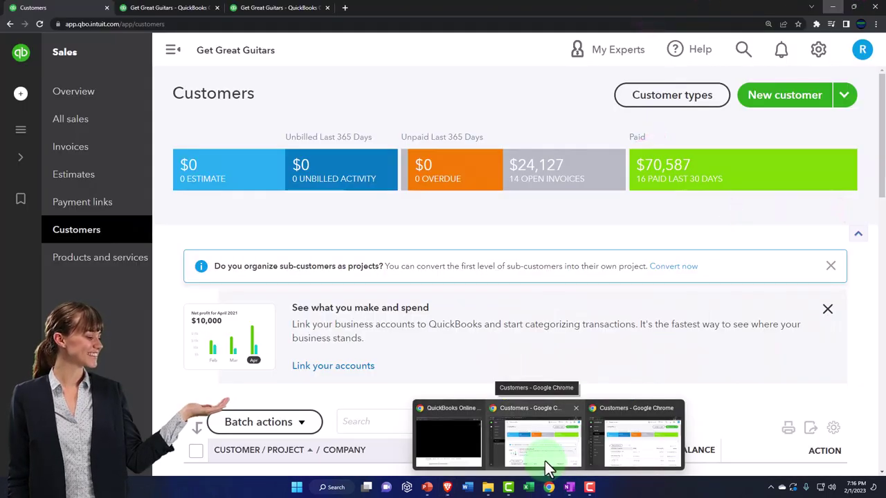
pyautogui.click(540, 456)
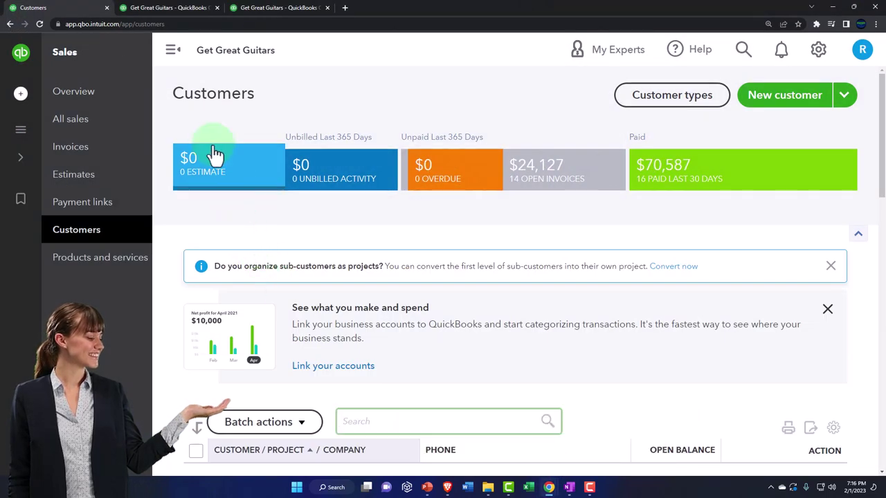
pyautogui.scroll(-5, 210, 222)
pyautogui.click(263, 249)
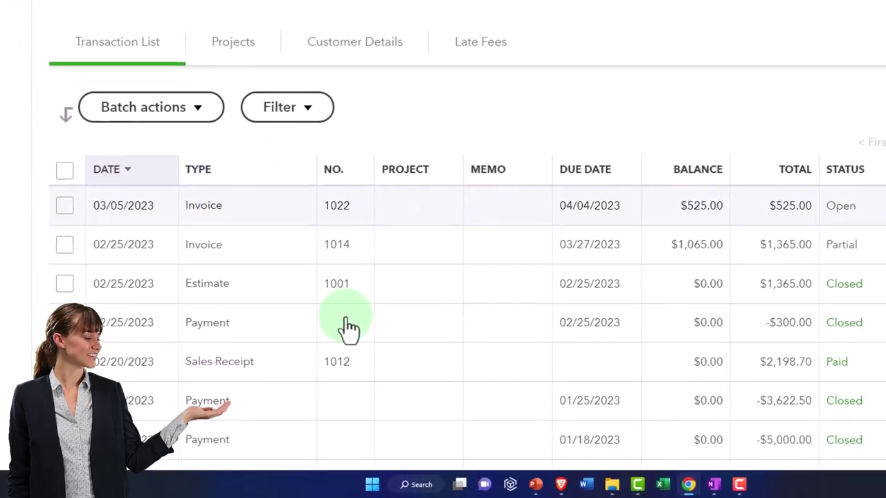
pyautogui.scroll(-1, 349, 329)
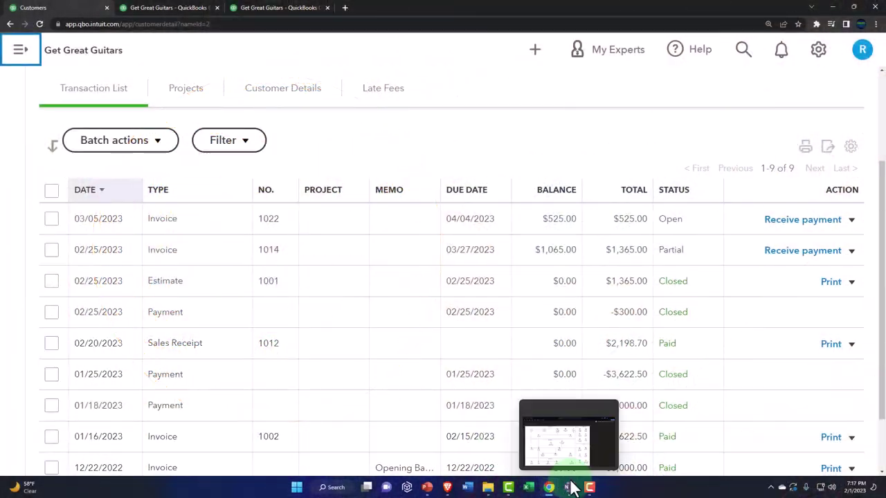
pyautogui.click(569, 487)
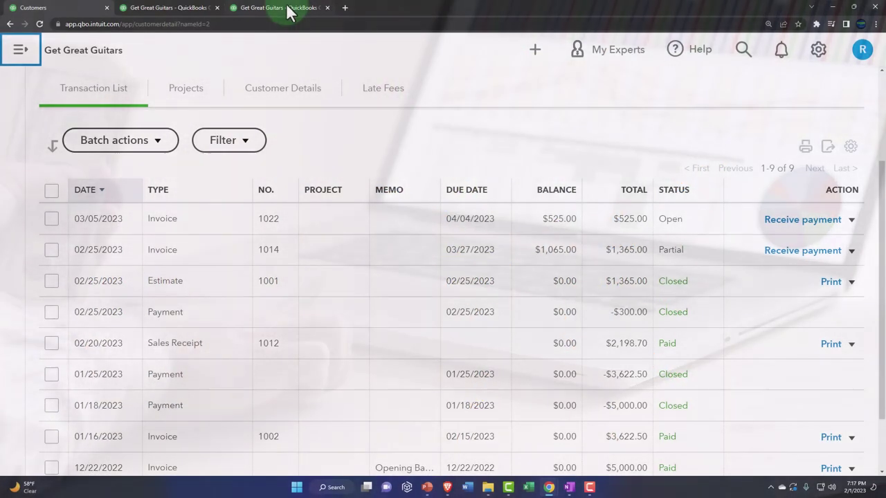
# - Duplicate the Profit and Loss browser tab, open the Reports page in the copy and collapse the navigation menu
pyautogui.click(290, 9)
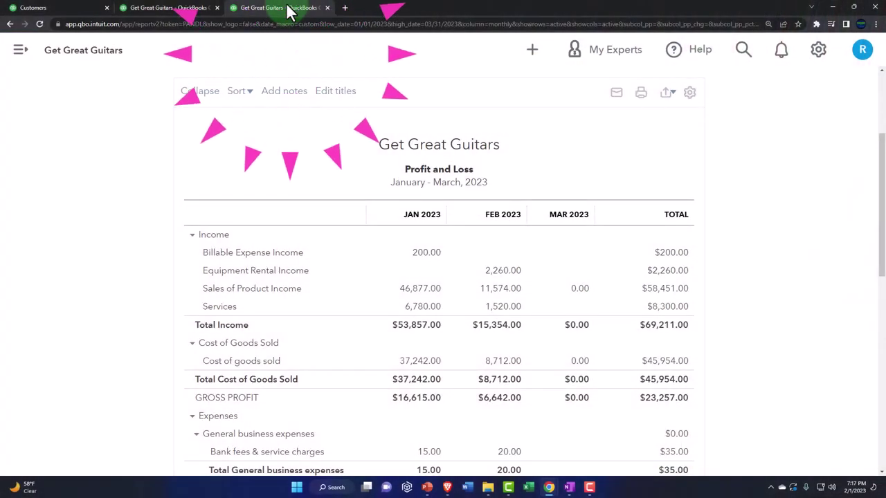
pyautogui.rightClick(289, 8)
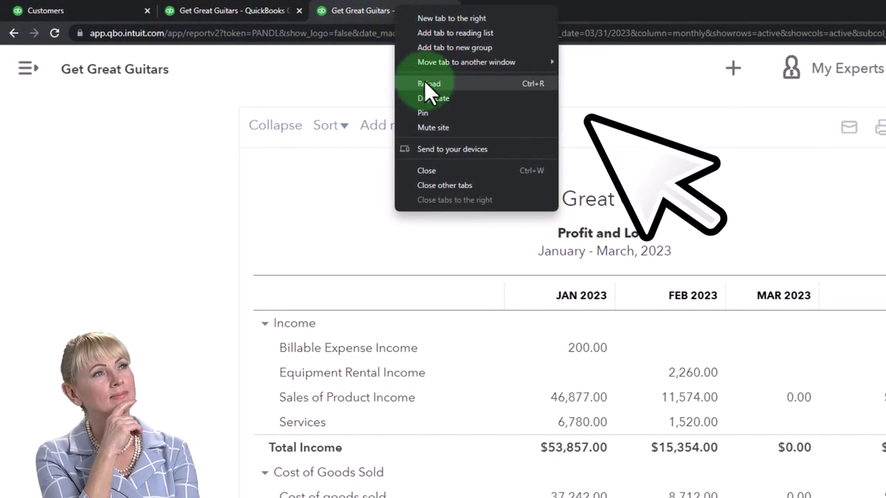
pyautogui.click(433, 98)
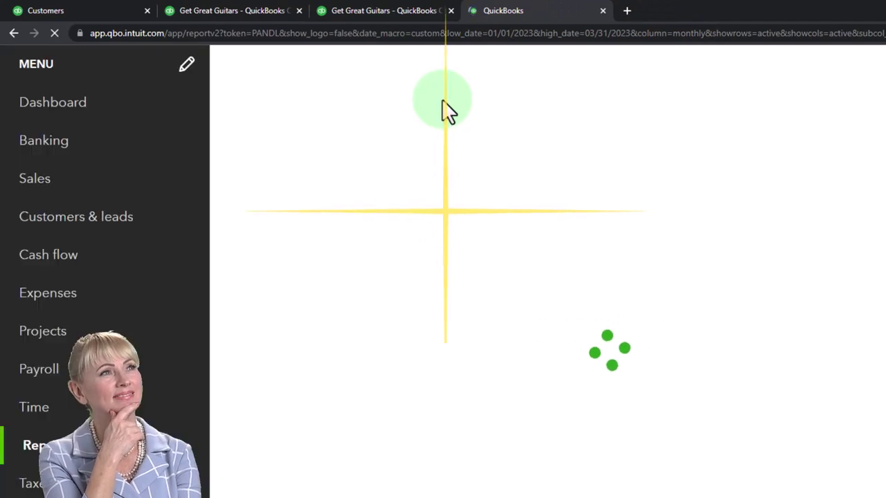
pyautogui.scroll(-3, 116, 277)
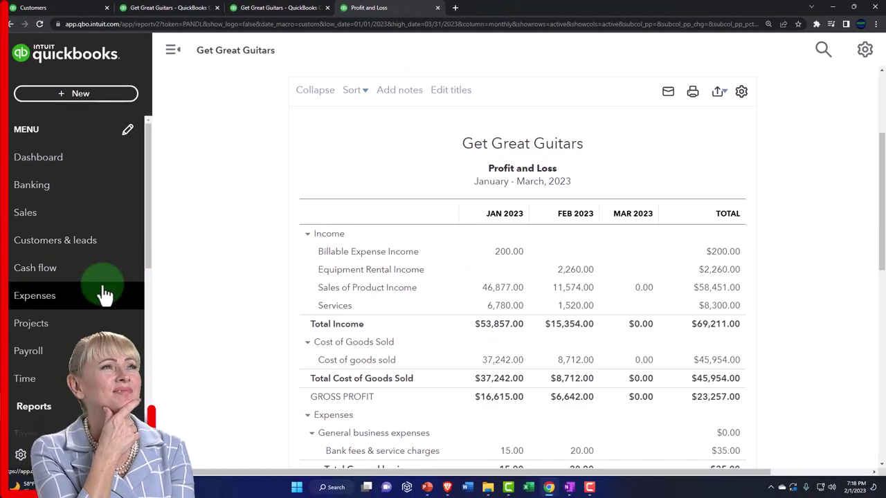
pyautogui.scroll(-3, 104, 295)
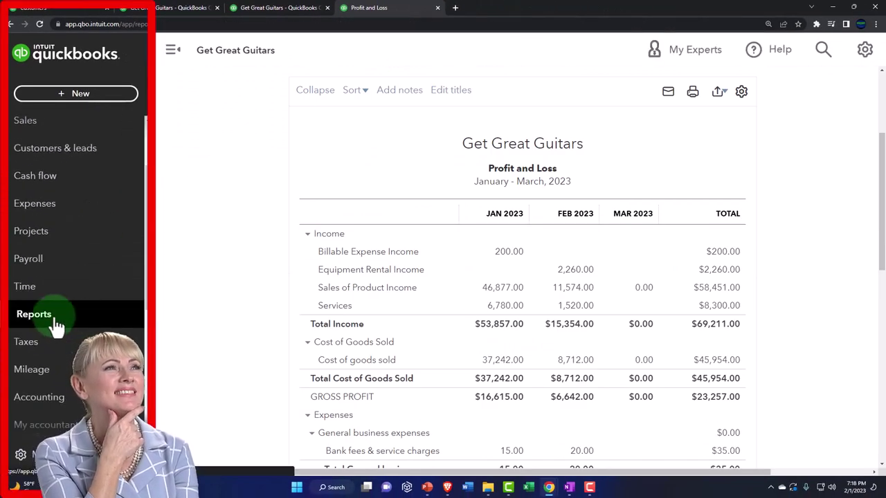
pyautogui.click(56, 325)
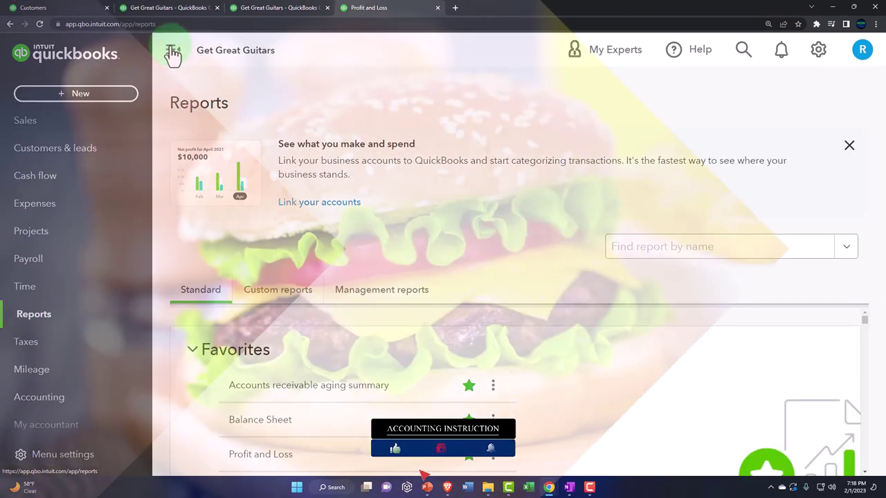
pyautogui.click(173, 54)
# - Open the Customer Balance Detail report from the Who owes you group
pyautogui.scroll(-5, 229, 290)
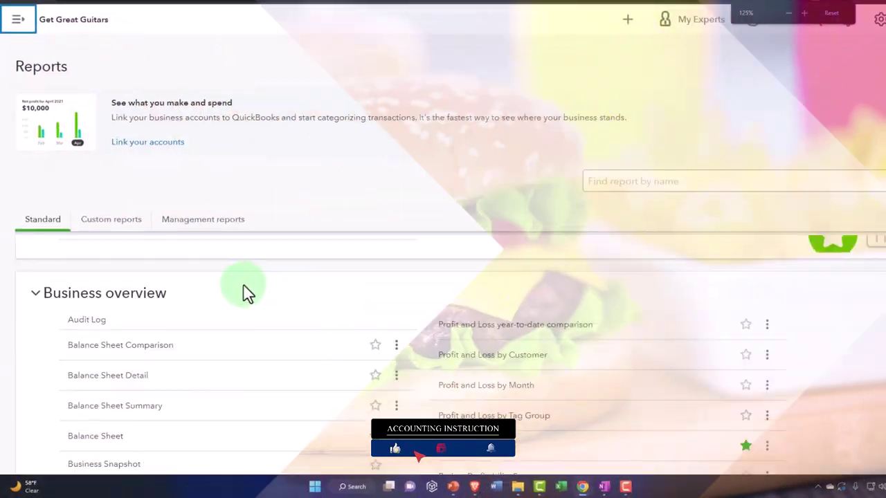
pyautogui.scroll(-3, 311, 270)
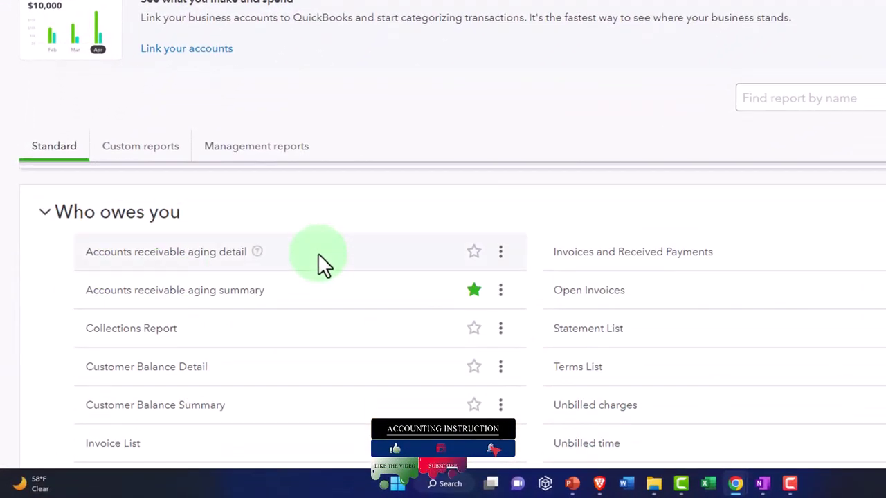
pyautogui.scroll(-1, 315, 268)
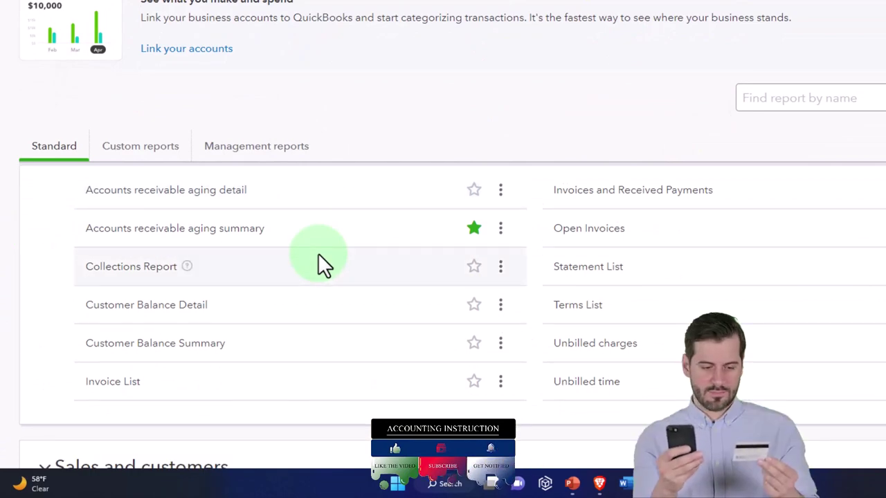
pyautogui.click(183, 313)
pyautogui.scroll(-2, 135, 361)
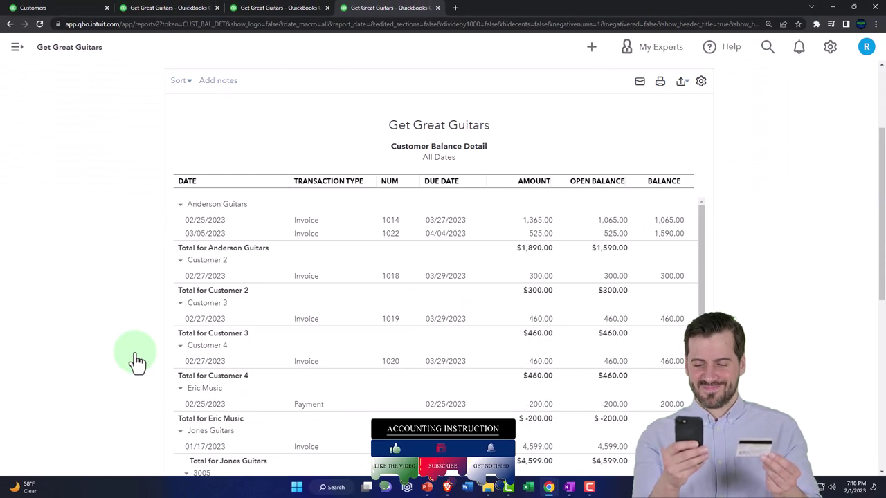
# - Set the Customer Balance Detail report period to Custom as of 02/28/2023
pyautogui.scroll(4, 137, 357)
pyautogui.click(125, 136)
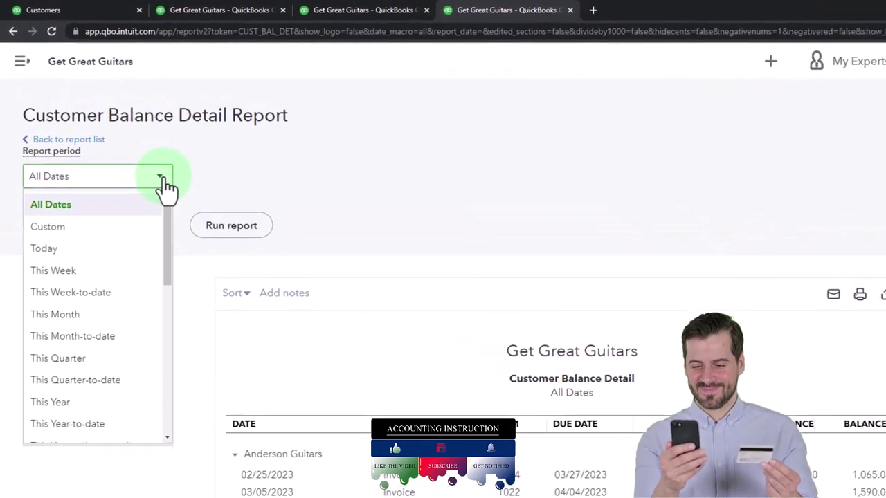
pyautogui.click(111, 225)
pyautogui.click(242, 180)
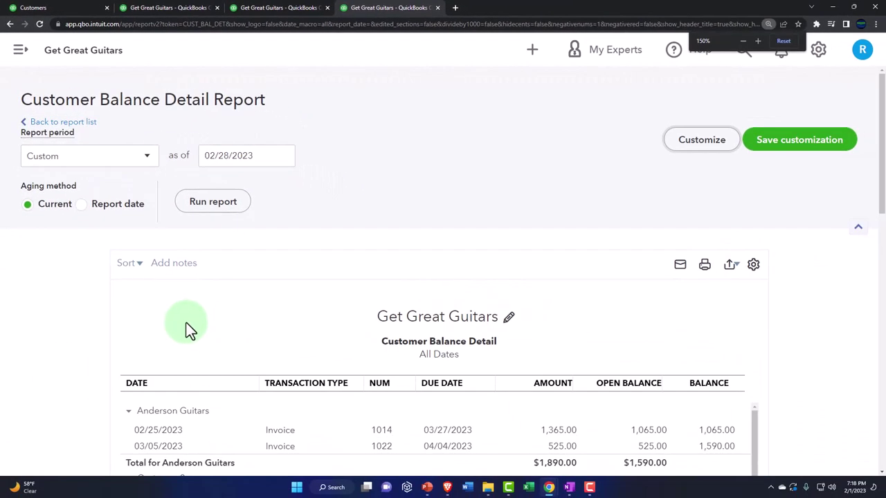
# - Review the Customer Balance Detail report customer by customer down to the total open balance
pyautogui.scroll(-3, 121, 353)
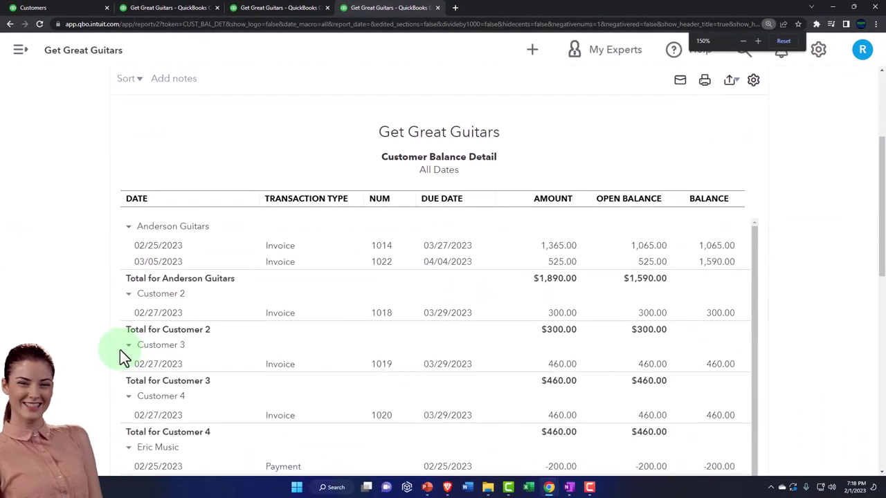
pyautogui.scroll(-4, 120, 352)
pyautogui.scroll(-4, 119, 351)
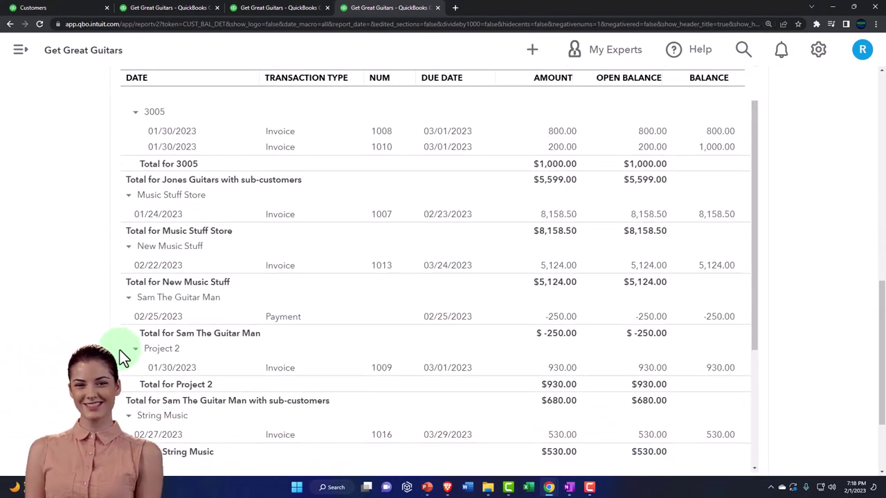
pyautogui.scroll(-3, 534, 281)
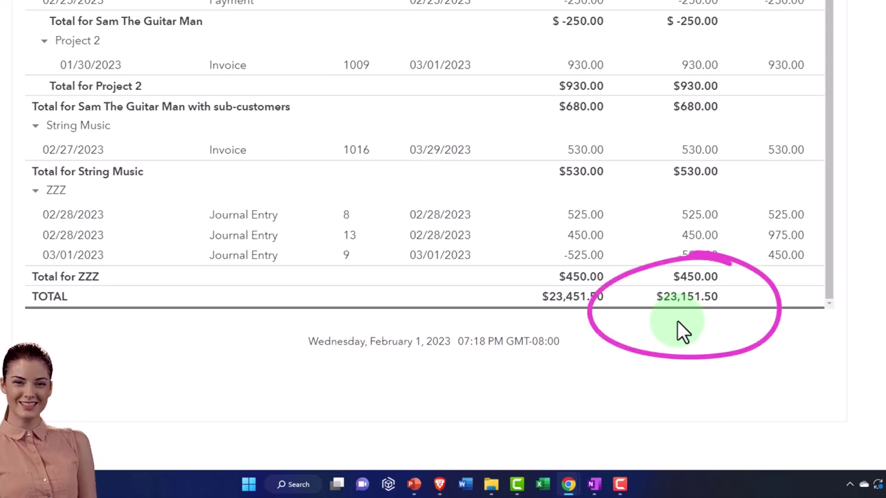
# - Compare the Balance Sheet's February Accounts Receivable with the Customer Balance Detail total and review the report's last customers
pyautogui.click(176, 8)
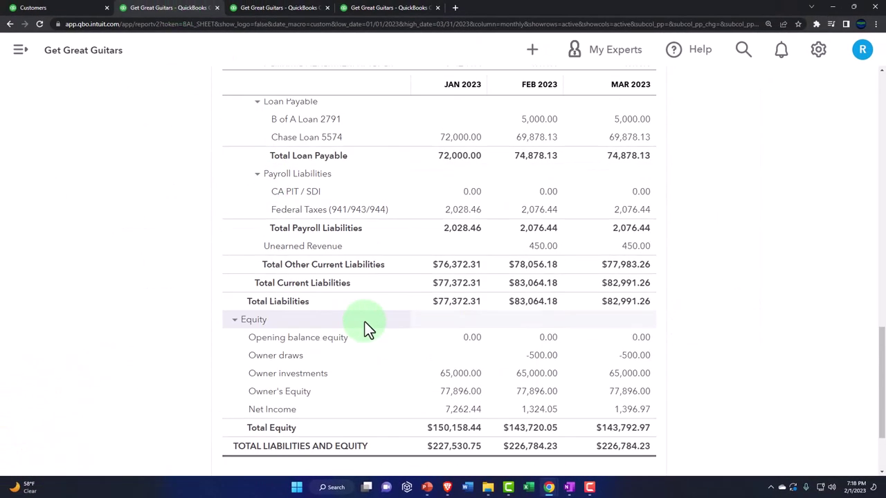
pyautogui.scroll(3, 367, 326)
pyautogui.hotkey('ctrl', '+')
pyautogui.scroll(10, 386, 324)
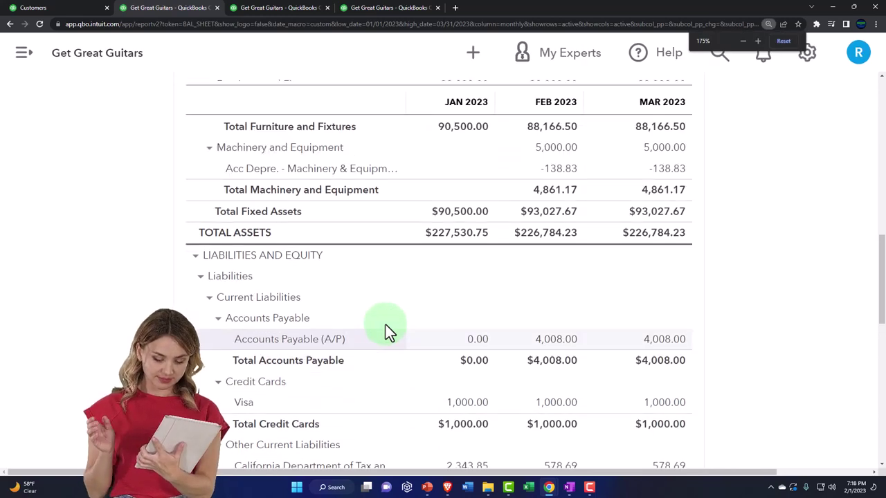
pyautogui.scroll(3, 386, 333)
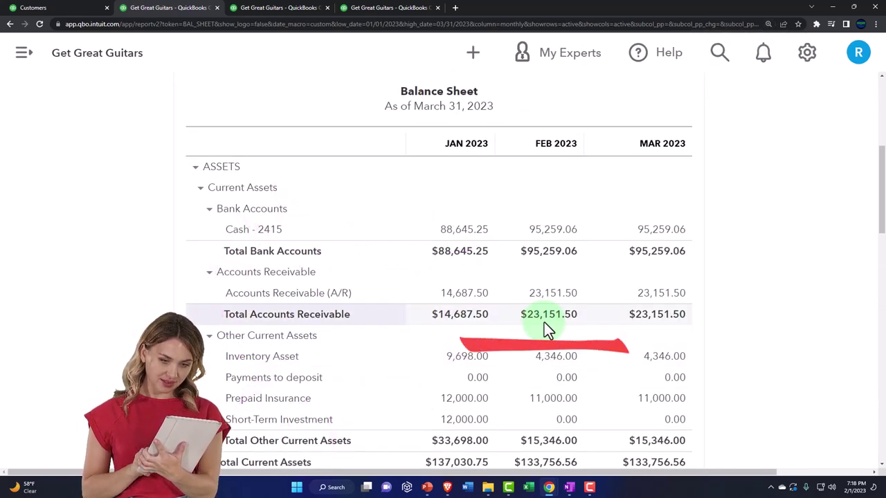
pyautogui.click(368, 10)
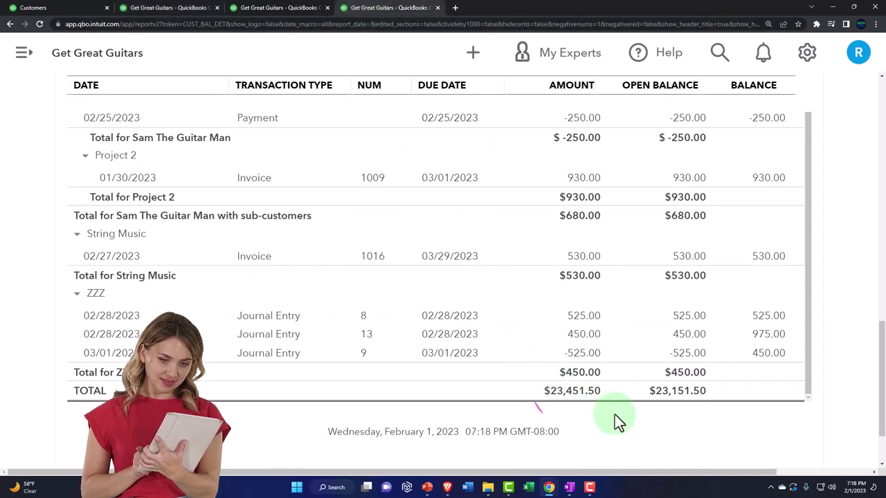
pyautogui.scroll(2, 332, 275)
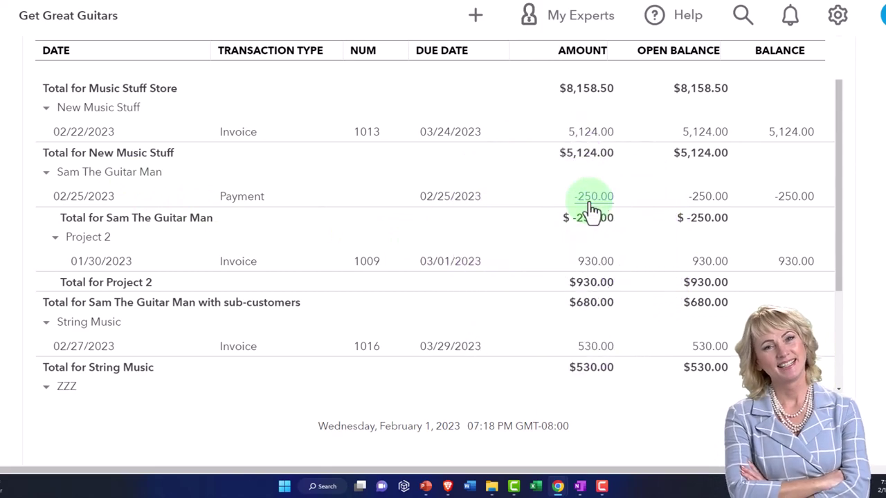
# - Open the transaction detail behind the Balance Sheet's February Accounts Receivable and examine its entries down to the adjusting journal entries
pyautogui.scroll(5, 590, 211)
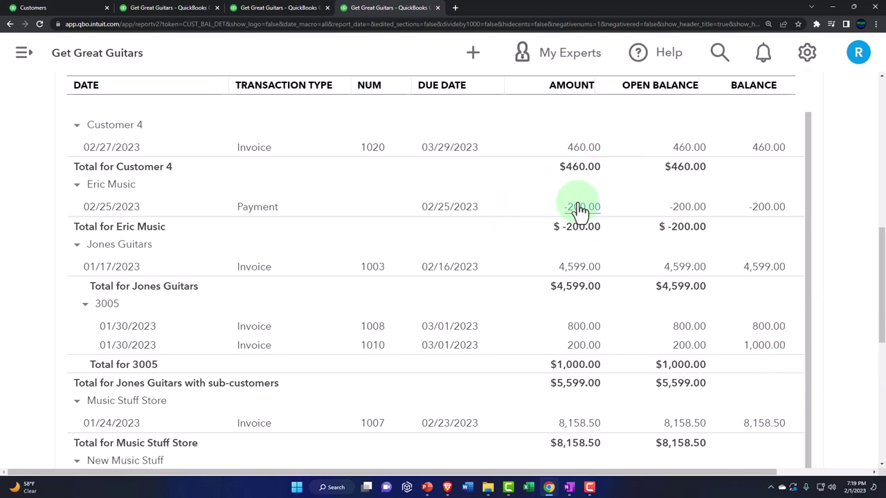
pyautogui.click(159, 9)
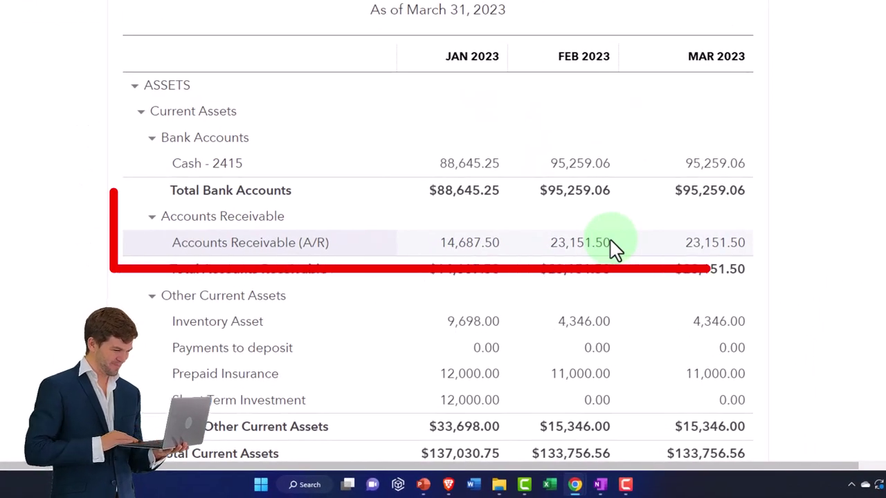
pyautogui.click(602, 246)
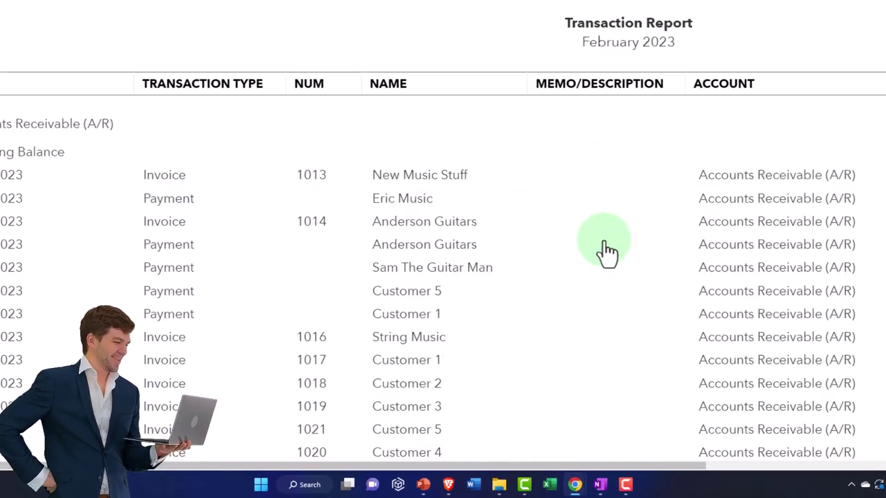
pyautogui.scroll(-4, 471, 305)
pyautogui.hotkey('ctrl', '-')
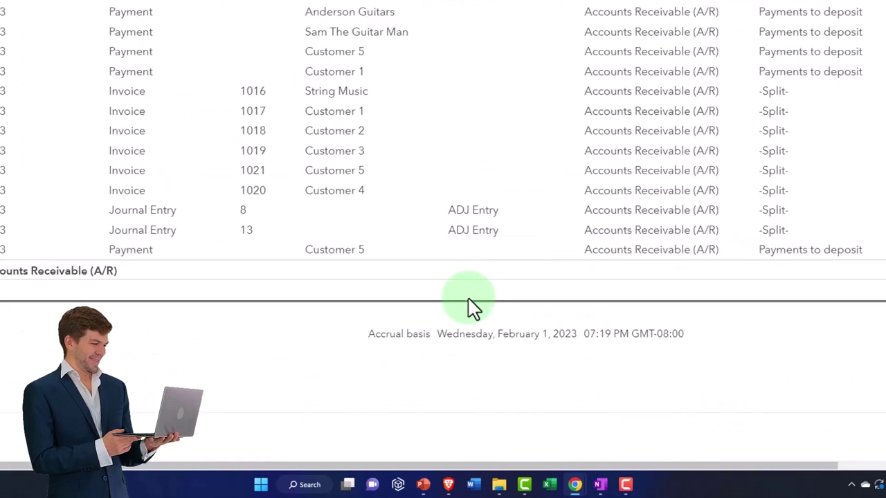
pyautogui.hotkey('ctrl', '-')
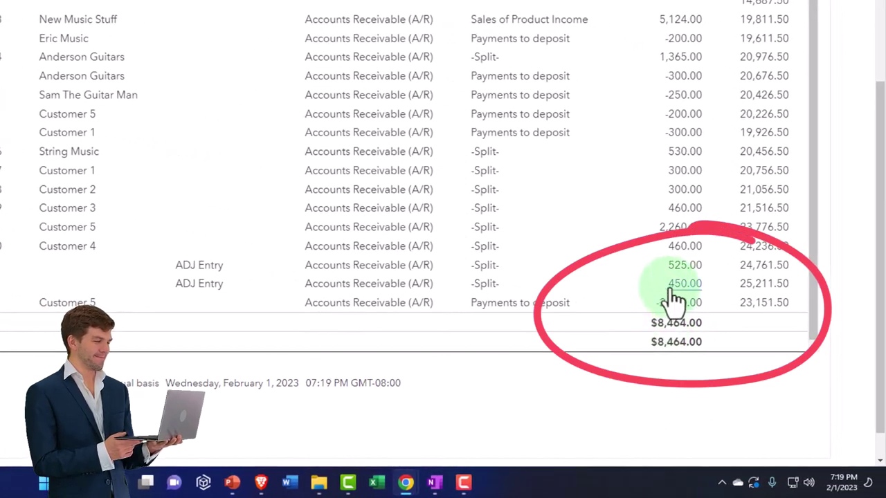
pyautogui.scroll(10, 444, 208)
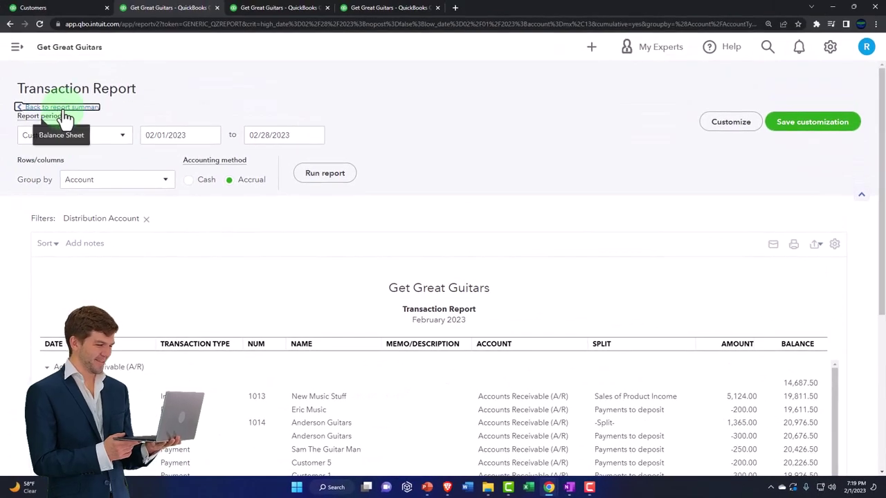
# - Return to the Balance Sheet and open the transaction detail behind February Unearned Revenue
pyautogui.click(57, 104)
pyautogui.scroll(-10, 194, 272)
pyautogui.scroll(-5, 194, 267)
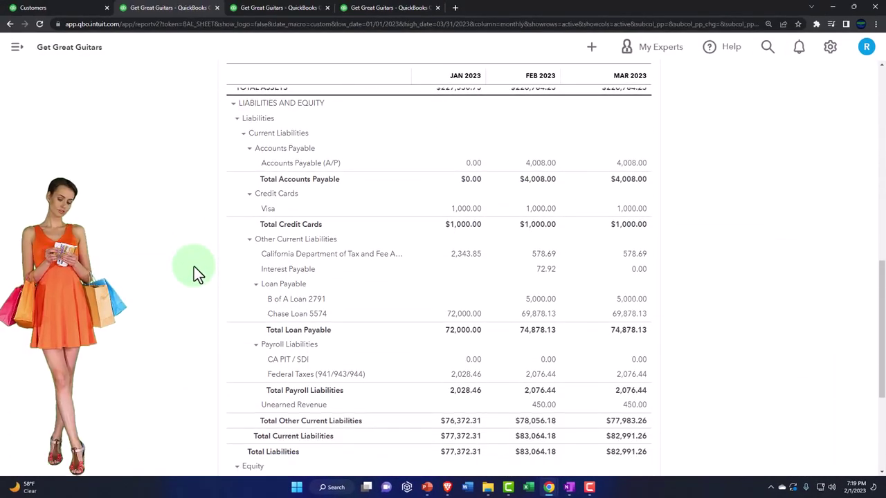
pyautogui.hotkey('ctrl', '+')
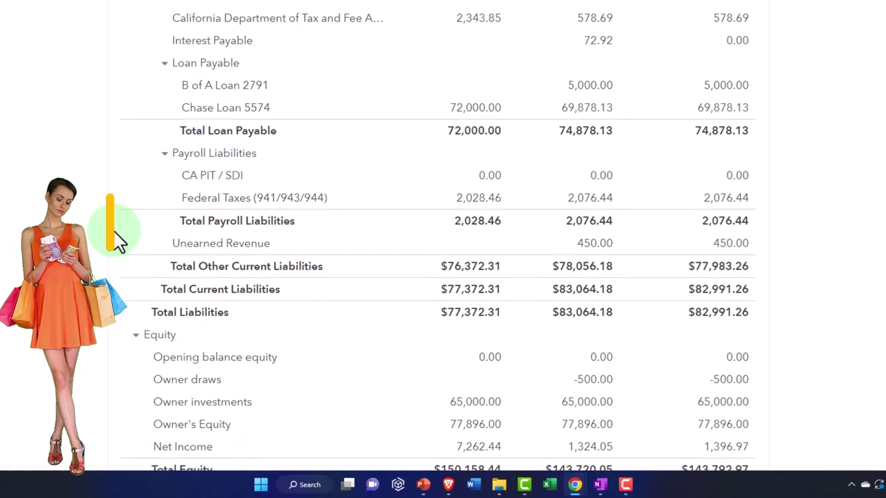
pyautogui.click(592, 255)
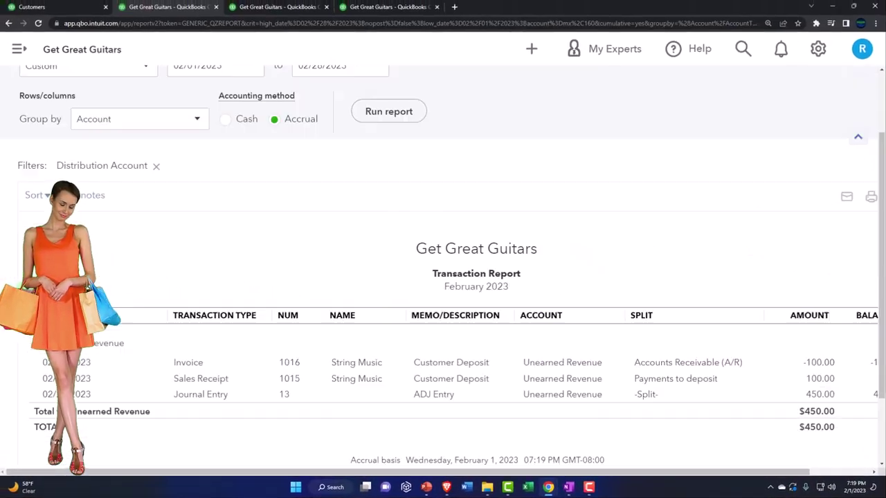
# - Return to the Balance Sheet and examine Unearned Revenue under liabilities against Accounts Receivable under current assets
pyautogui.click(90, 123)
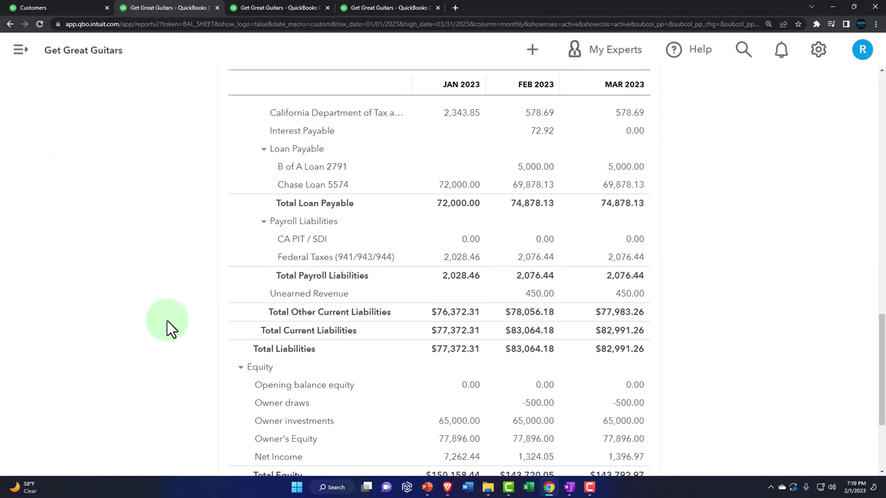
pyautogui.hotkey('ctrl', '+')
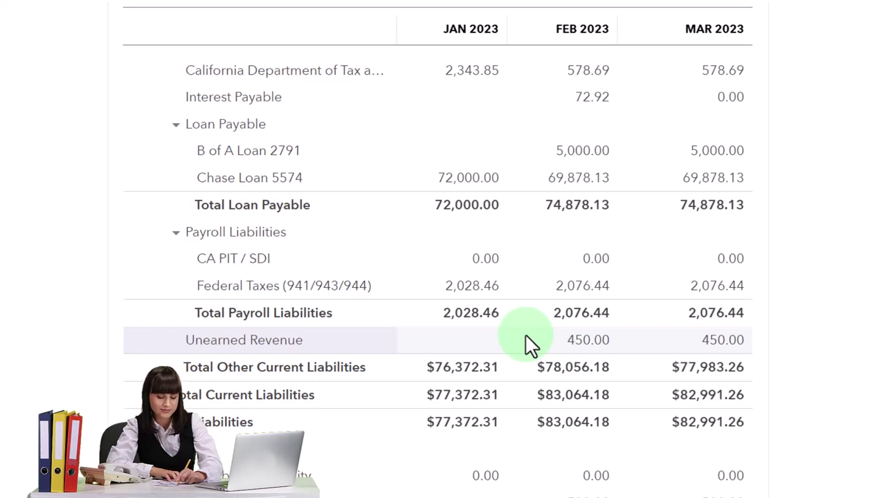
pyautogui.click(526, 340)
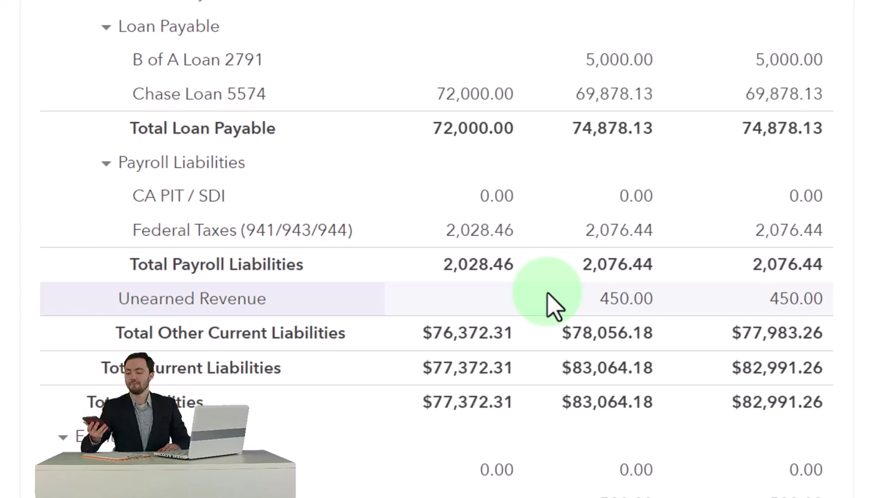
pyautogui.click(549, 299)
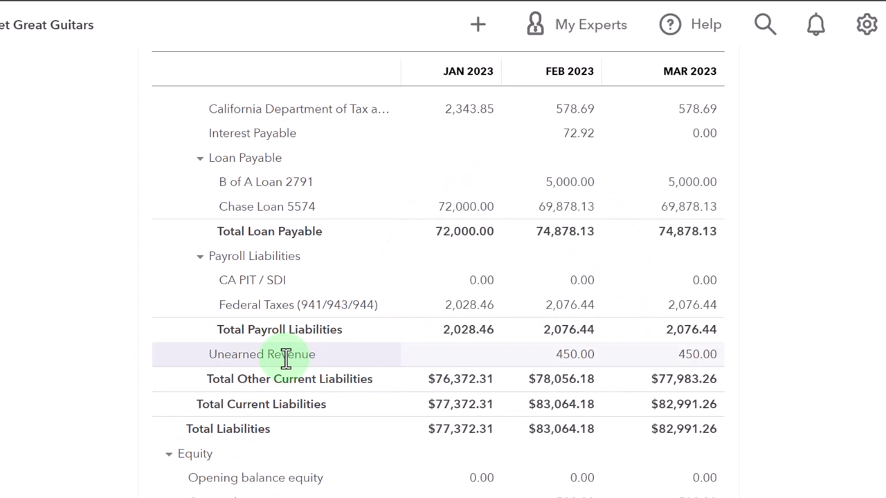
pyautogui.scroll(5, 286, 357)
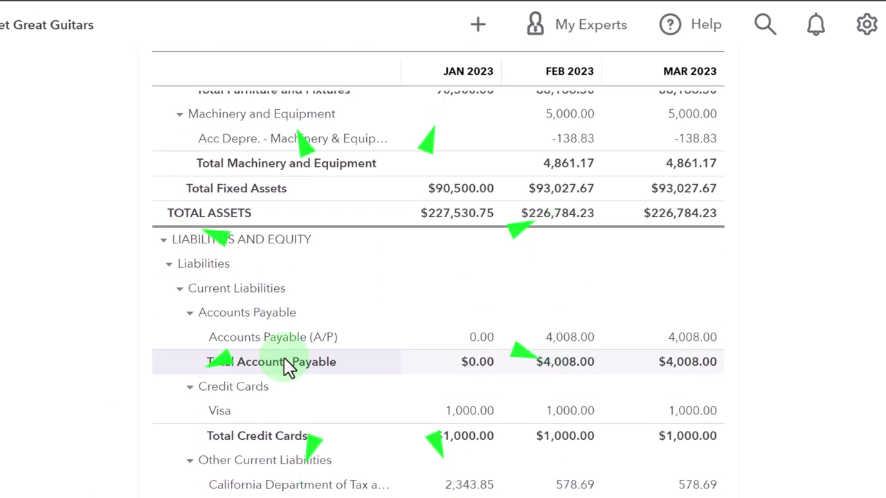
pyautogui.scroll(7, 285, 361)
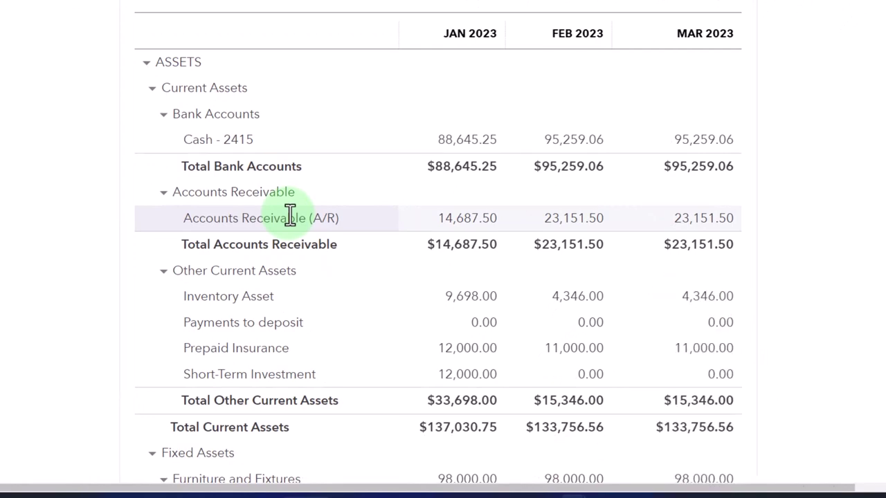
# - Examine the Customer Balance Detail report for customers with negative payment balances, down to the ZZZ adjusting journal entries
pyautogui.click(409, 11)
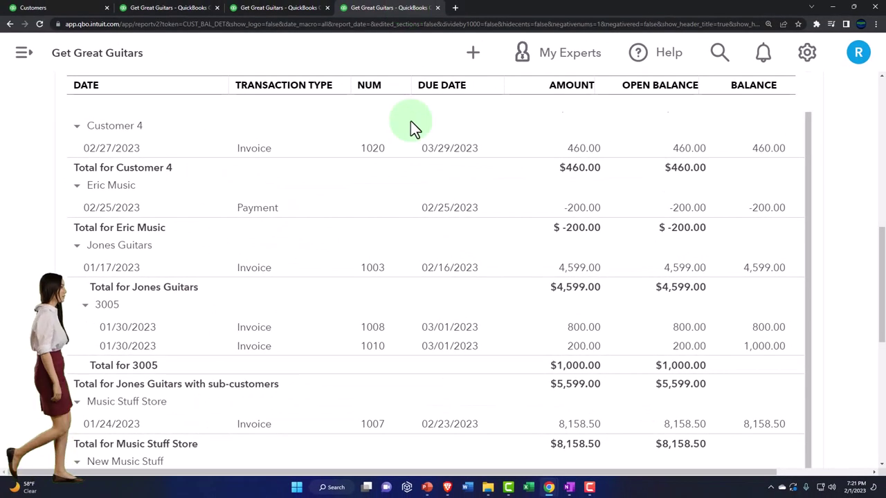
pyautogui.click(423, 202)
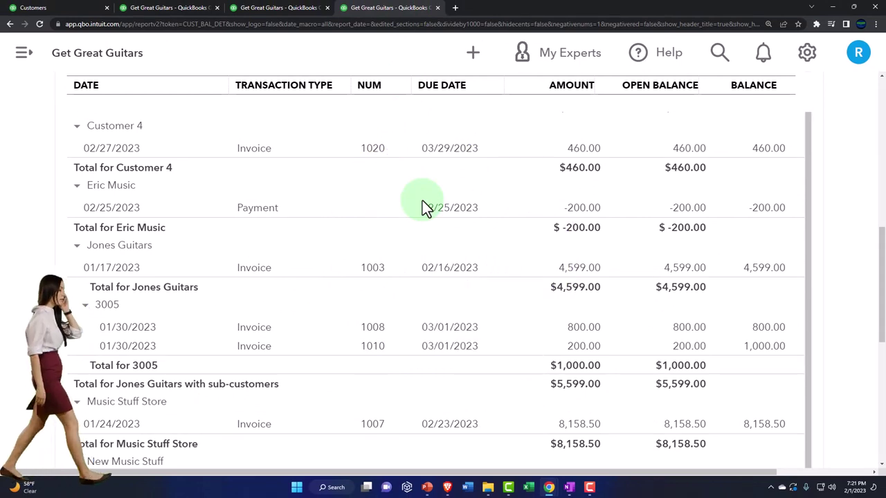
pyautogui.scroll(2, 424, 202)
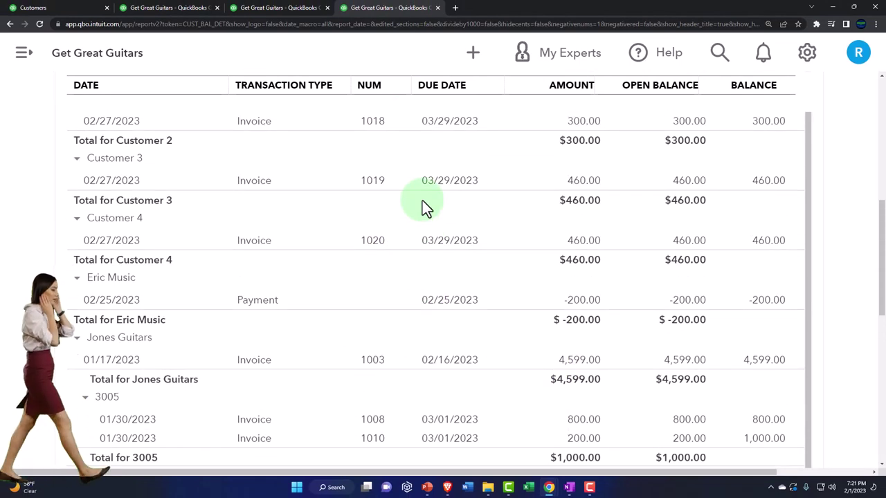
pyautogui.scroll(3, 424, 206)
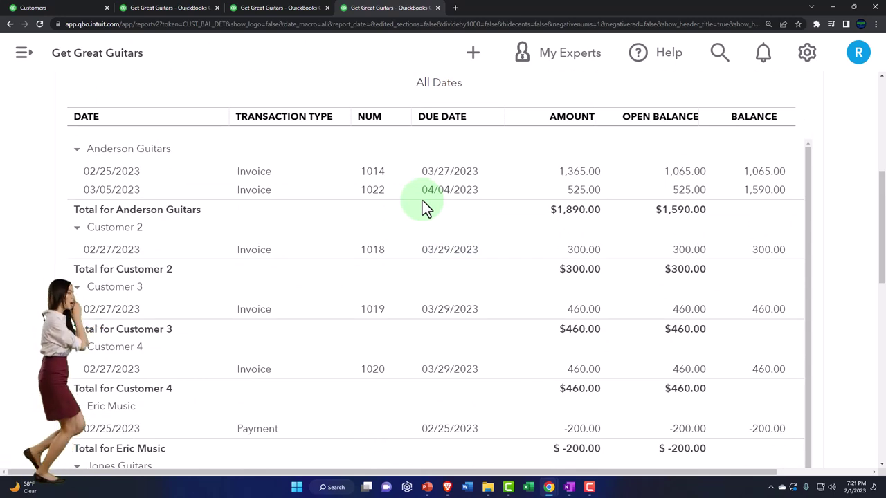
pyautogui.scroll(-2, 419, 221)
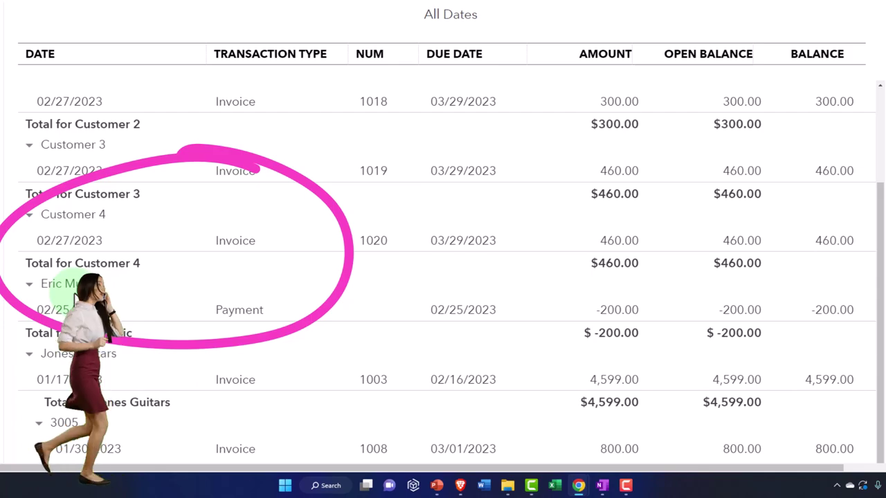
pyautogui.scroll(-5, 235, 317)
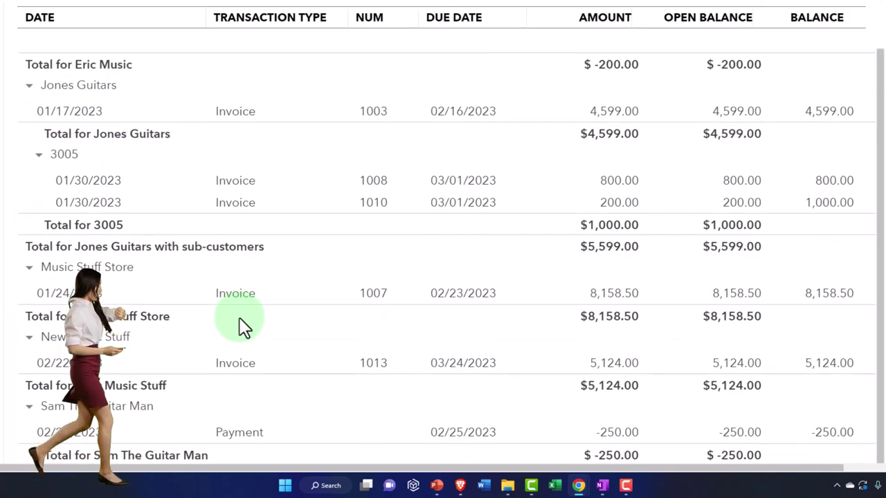
pyautogui.scroll(-2, 238, 326)
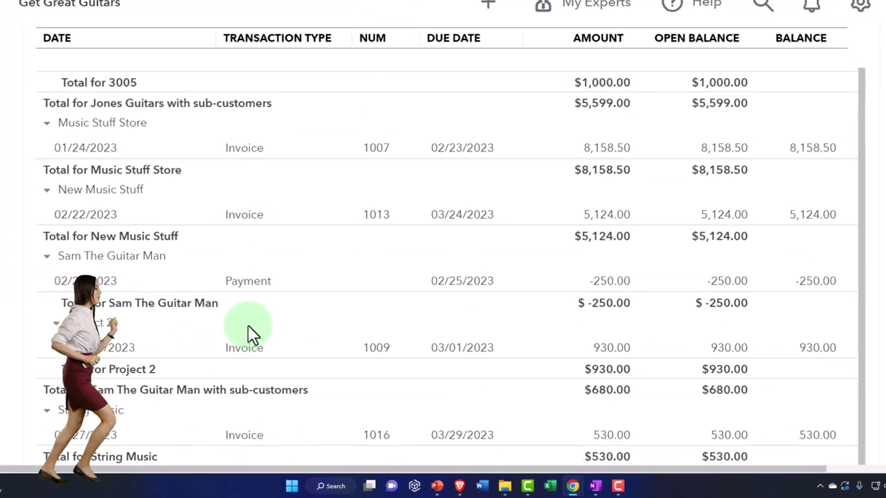
pyautogui.scroll(-1, 249, 334)
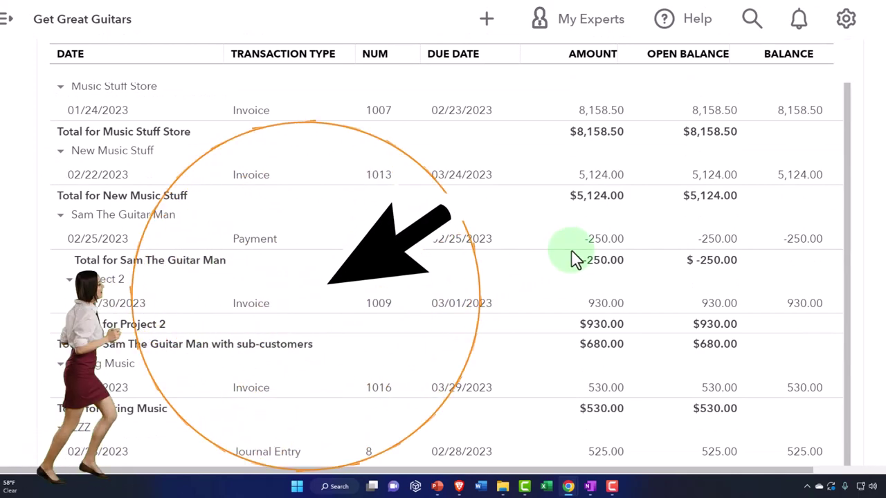
pyautogui.scroll(-4, 574, 258)
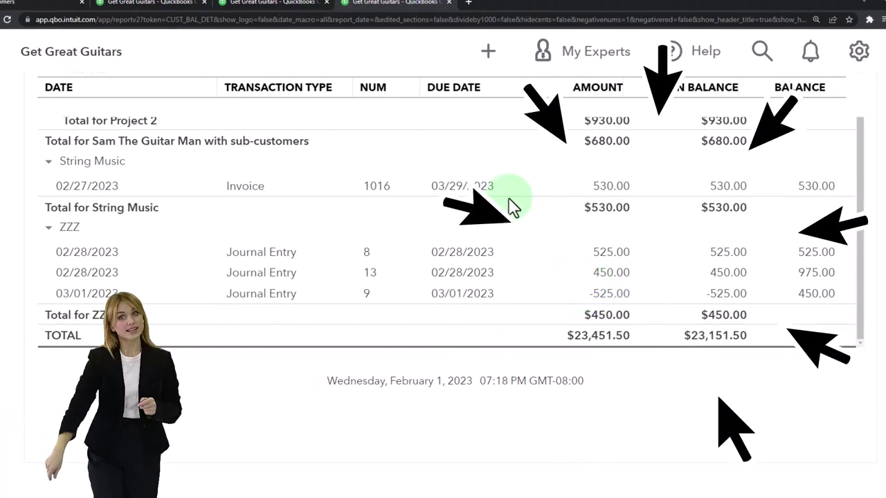
# - Compare the Balance Sheet's Accounts Receivable with the 02/25/2023 customer prepayment above Project 2 in the Customer Balance Detail report
pyautogui.click(164, 4)
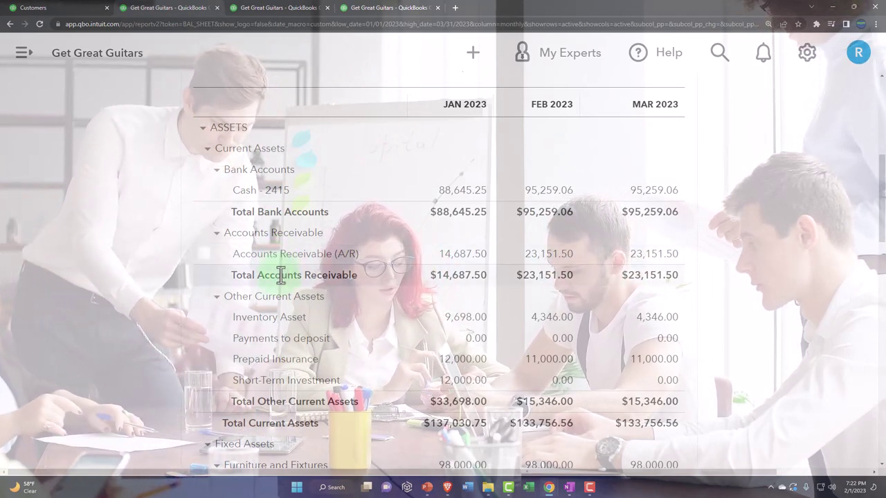
pyautogui.click(283, 304)
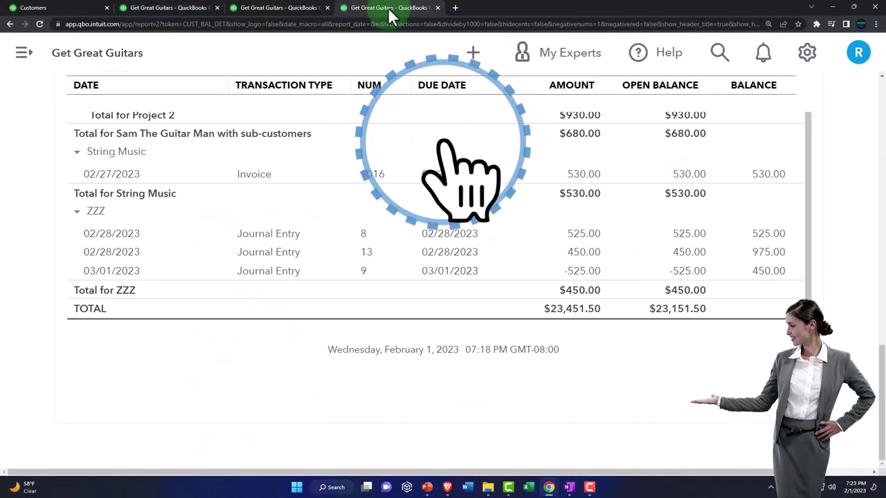
pyautogui.scroll(2, 450, 285)
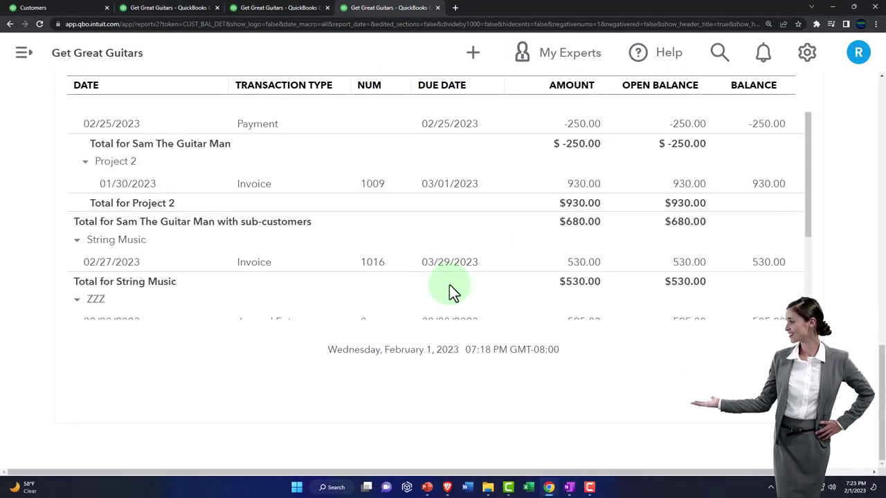
pyautogui.scroll(1, 277, 270)
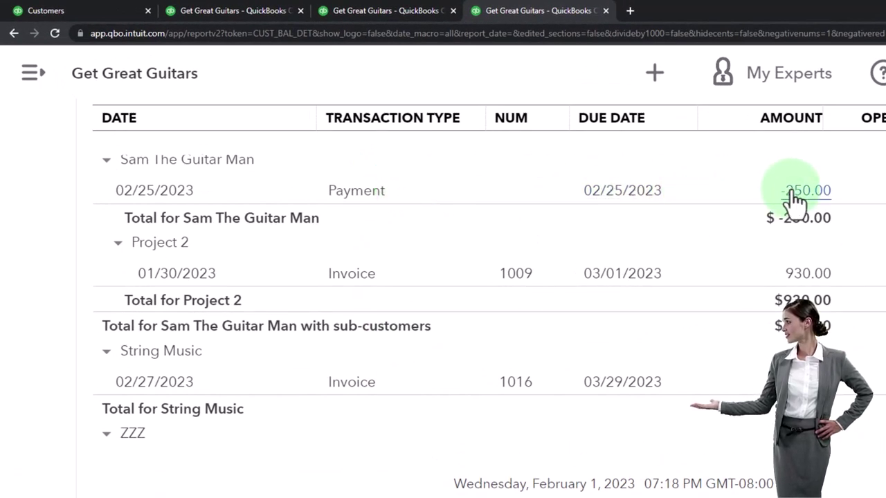
pyautogui.click(793, 194)
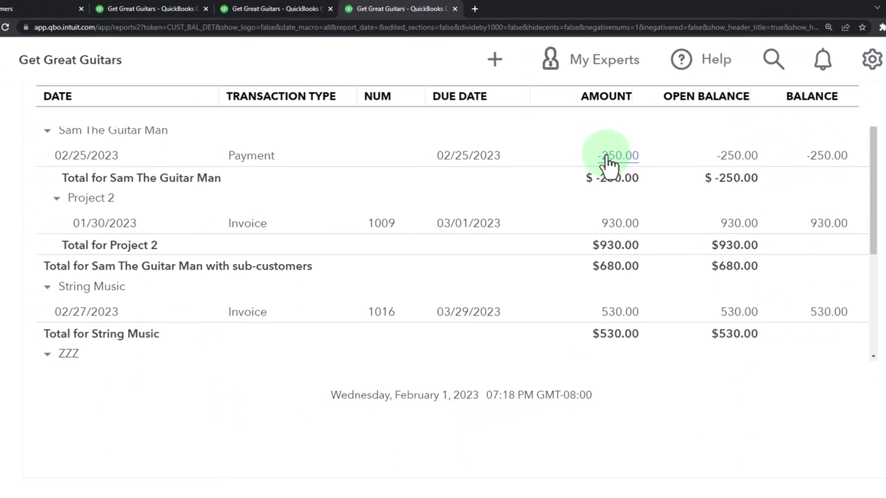
pyautogui.click(608, 160)
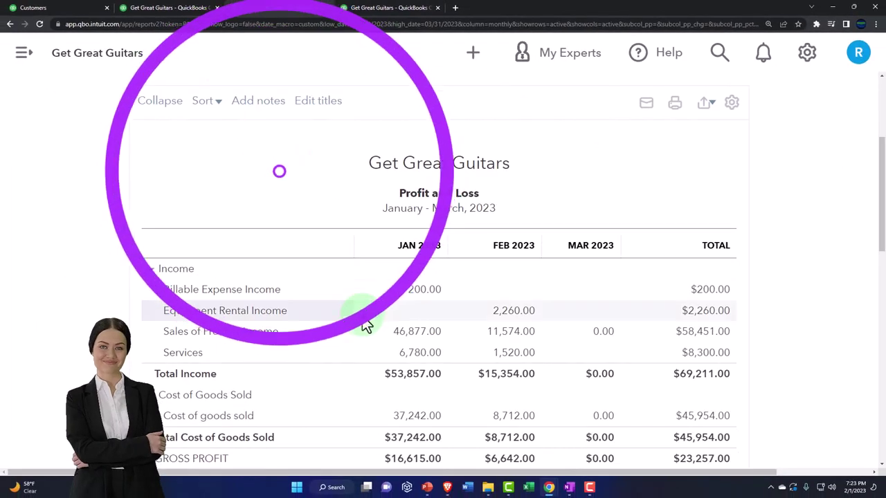
# - Review the monthly Profit and Loss report down to net income and return to the Balance Sheet's current assets
pyautogui.scroll(-2, 366, 323)
pyautogui.scroll(-5, 361, 315)
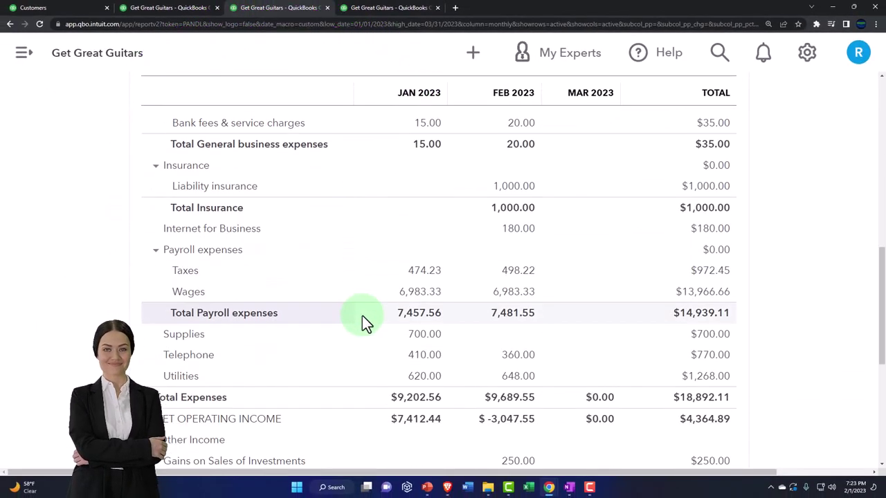
pyautogui.scroll(-4, 362, 316)
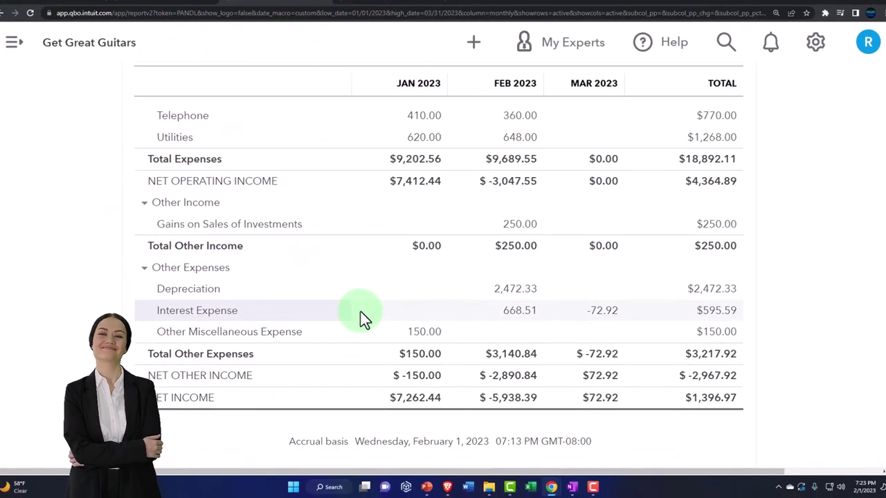
pyautogui.scroll(2, 360, 312)
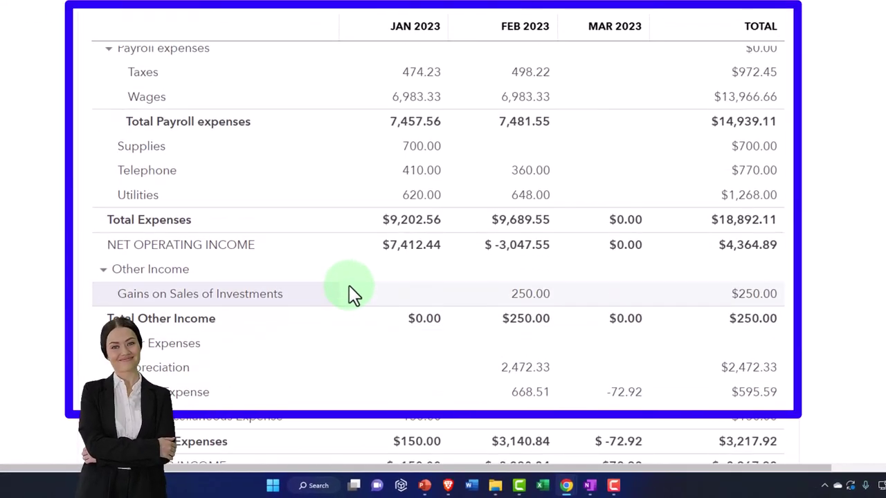
pyautogui.click(187, 9)
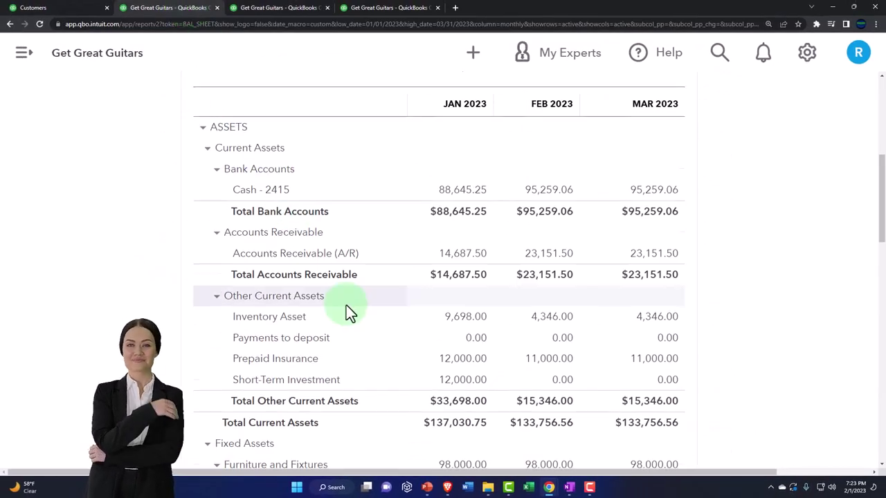
pyautogui.scroll(-5, 346, 305)
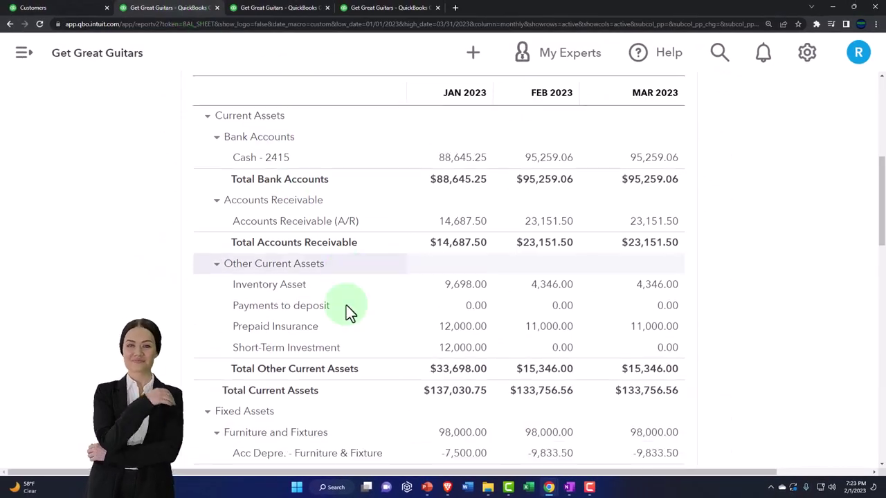
# - Examine the Balance Sheet's liabilities and open the February 2023 transaction detail for Unearned Revenue
pyautogui.scroll(-3, 349, 313)
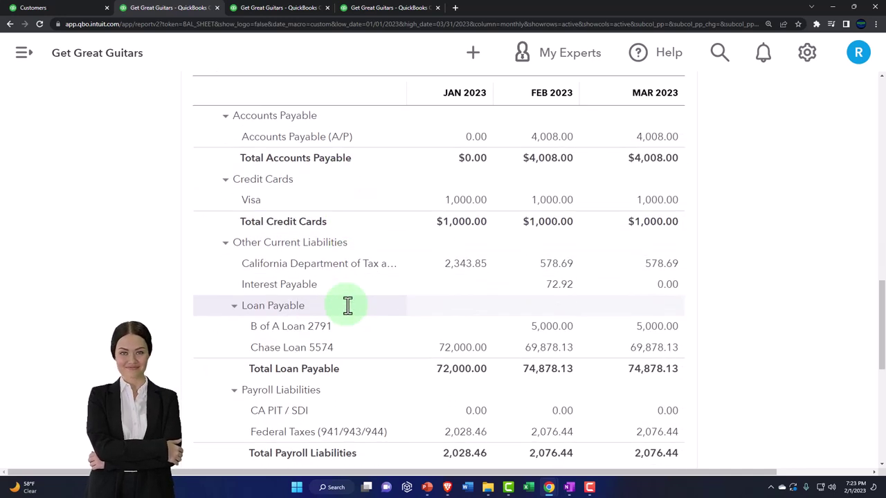
pyautogui.scroll(-1, 348, 305)
pyautogui.scroll(-1, 346, 305)
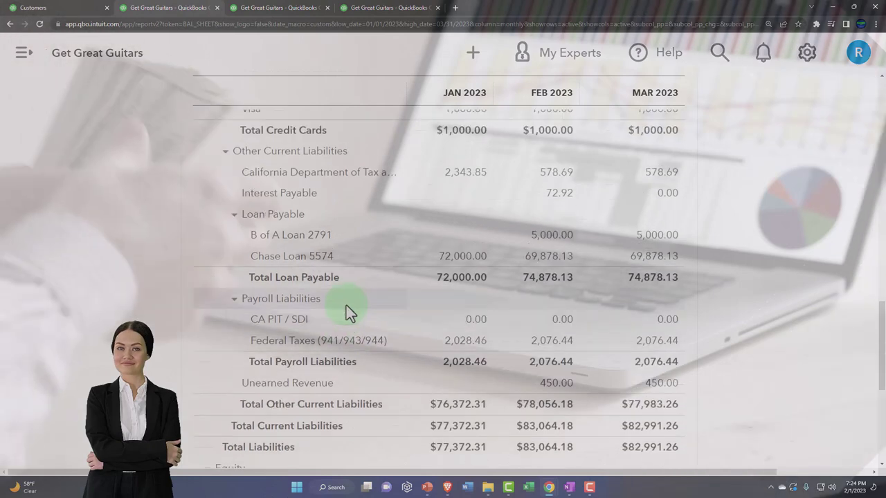
pyautogui.scroll(2, 346, 305)
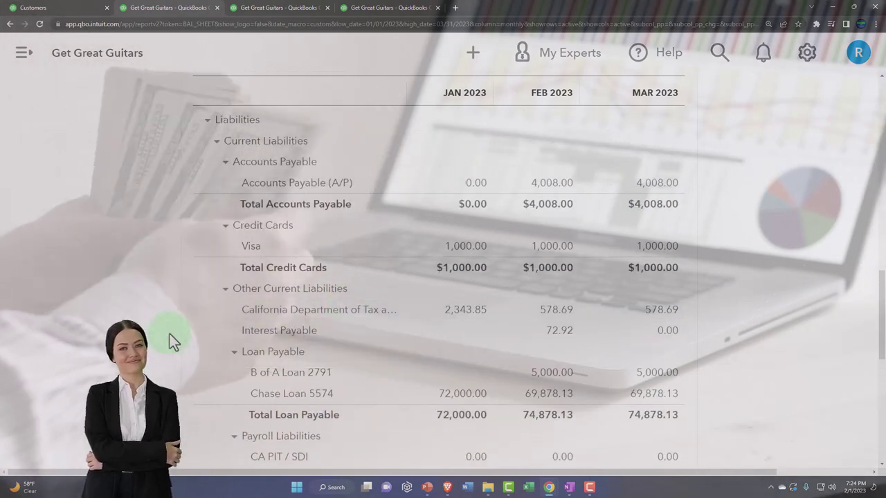
pyautogui.scroll(-2, 174, 339)
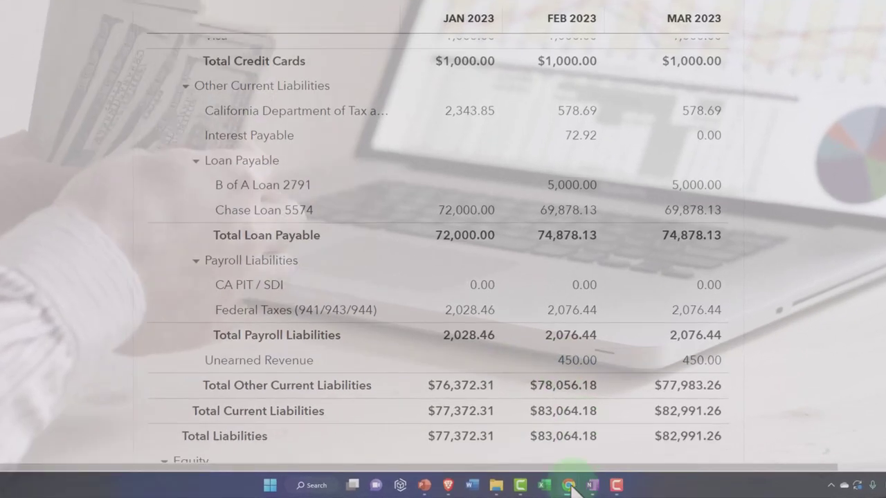
pyautogui.moveTo(569, 487)
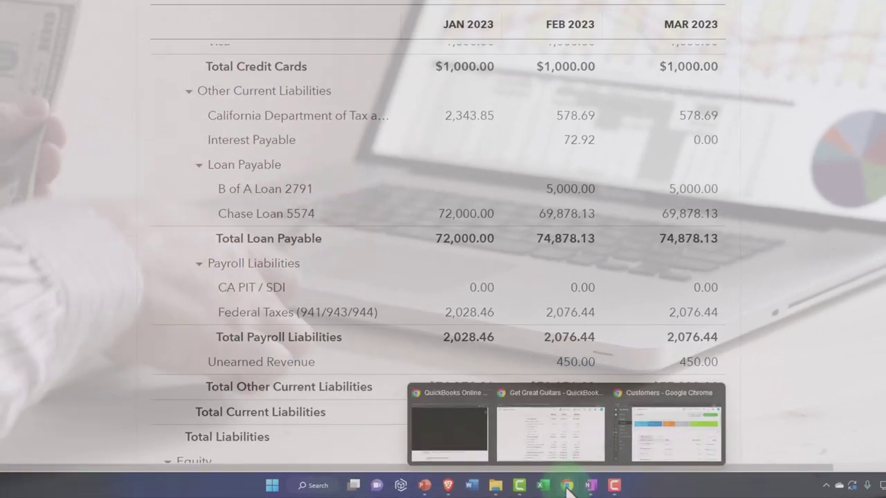
pyautogui.click(460, 436)
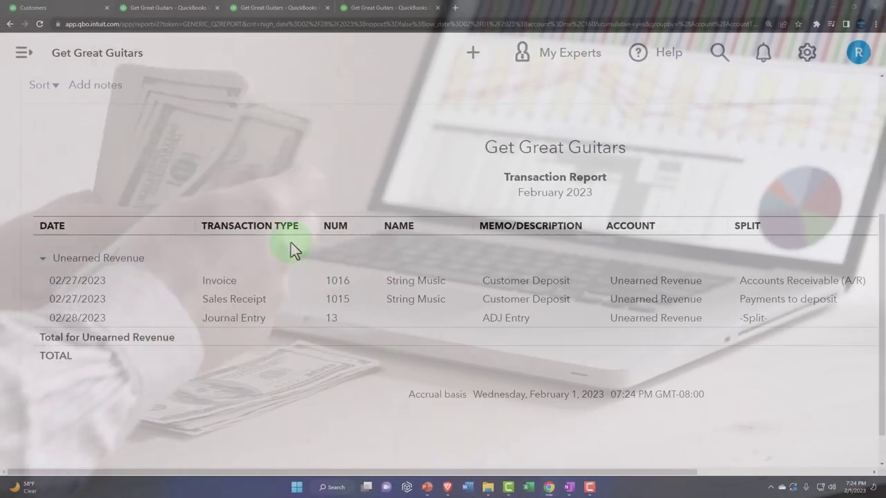
# - Examine the 02/28/2023 adjusting journal entry behind Unearned Revenue, close it and return to the Balance Sheet
pyautogui.hotkey('ctrl', '-')
pyautogui.hotkey('ctrl', '-')
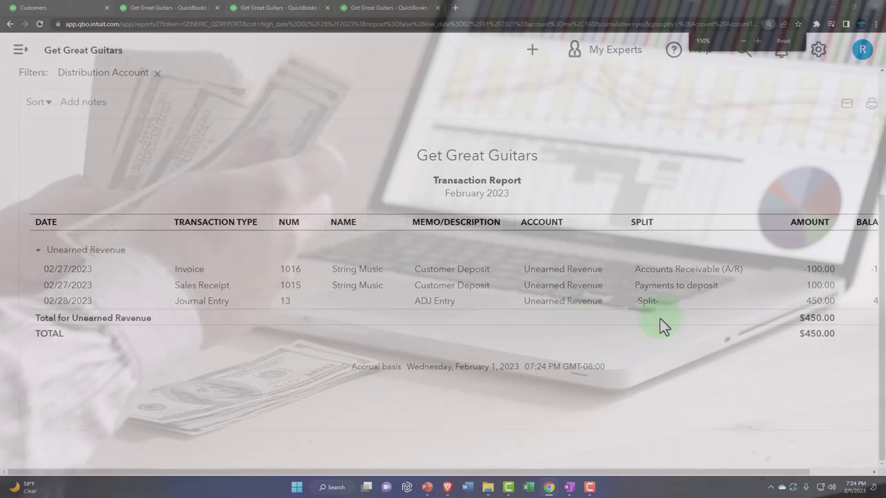
pyautogui.click(734, 344)
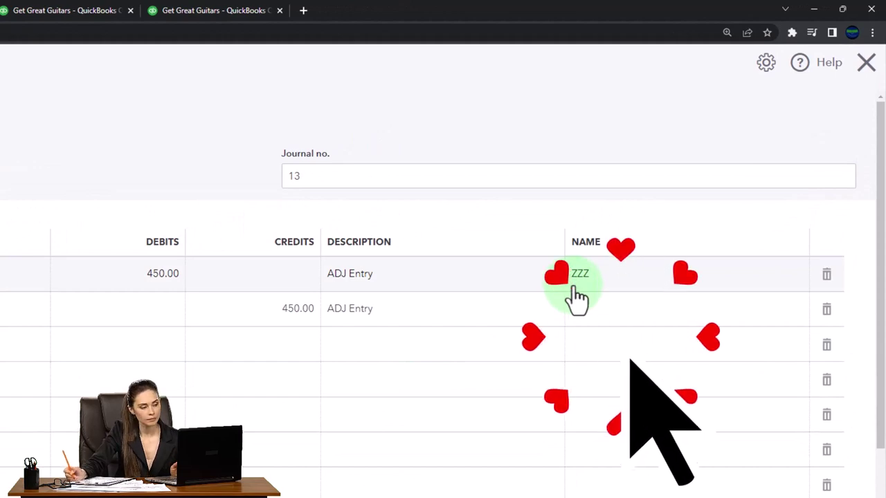
pyautogui.click(867, 64)
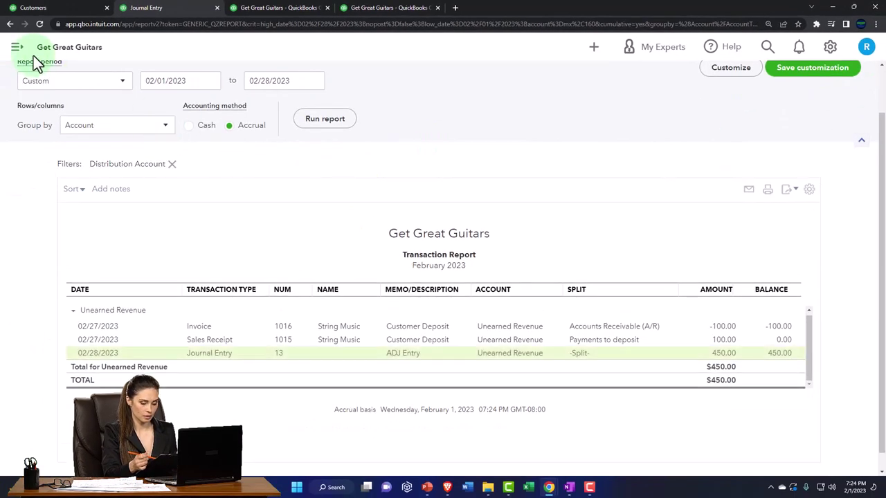
pyautogui.scroll(1, 69, 139)
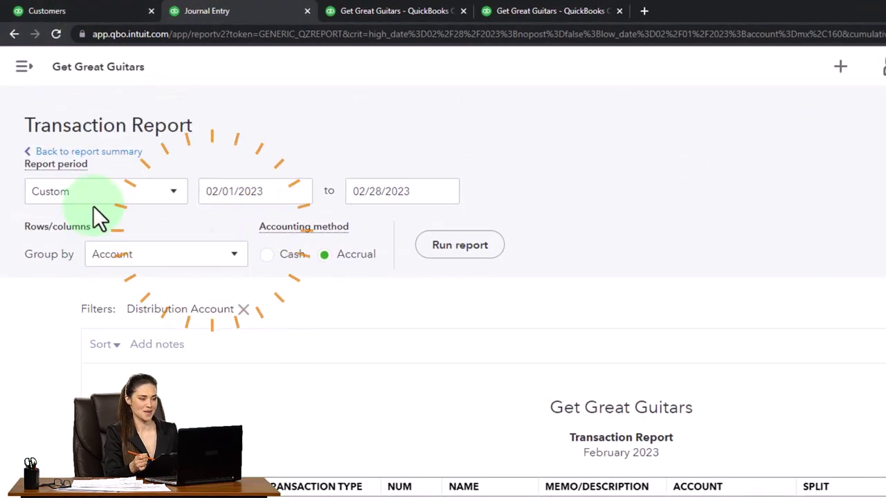
pyautogui.click(104, 152)
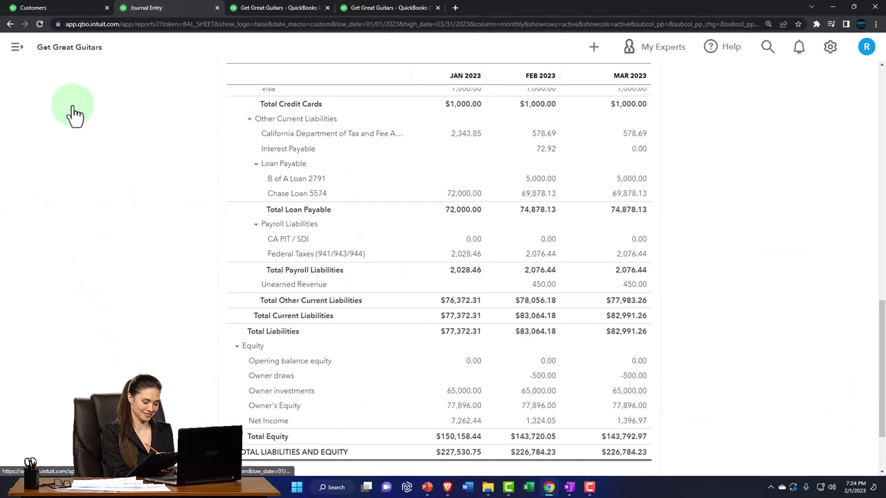
# - Create a new journal entry from the Customers page and date it 03/31/2023
pyautogui.click(66, 8)
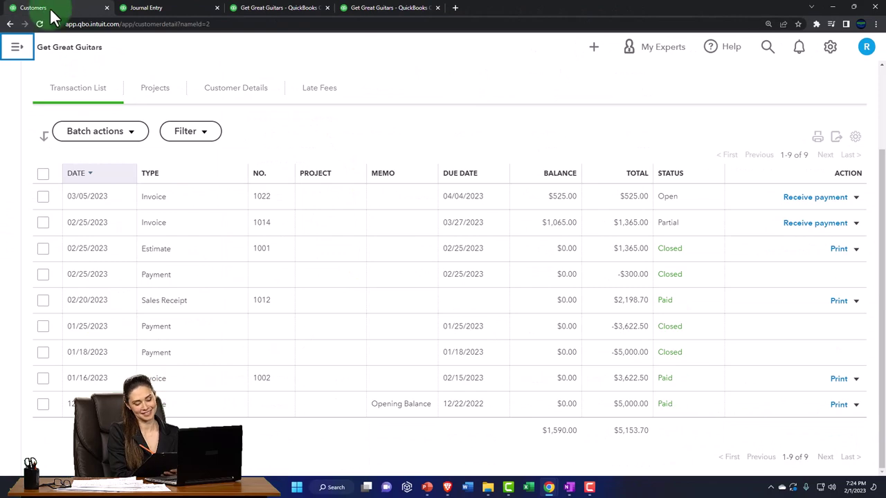
pyautogui.click(593, 48)
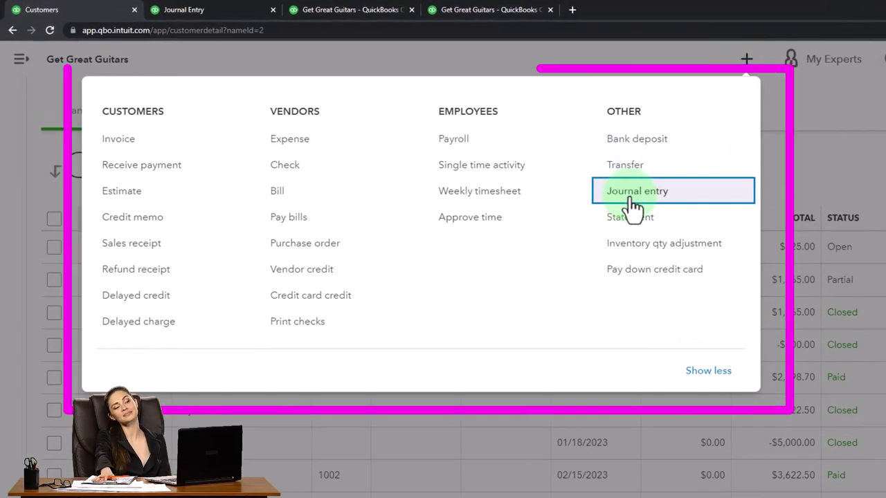
pyautogui.click(634, 194)
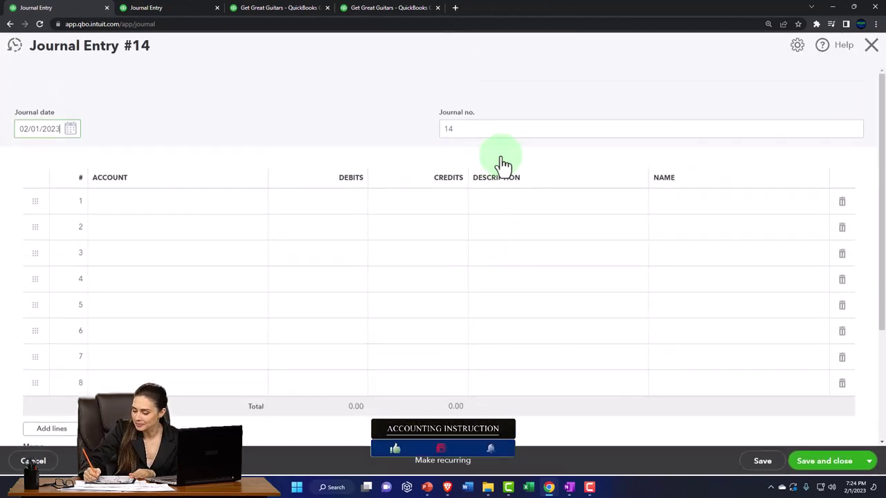
pyautogui.moveTo(64, 130); pyautogui.dragTo(22, 130)
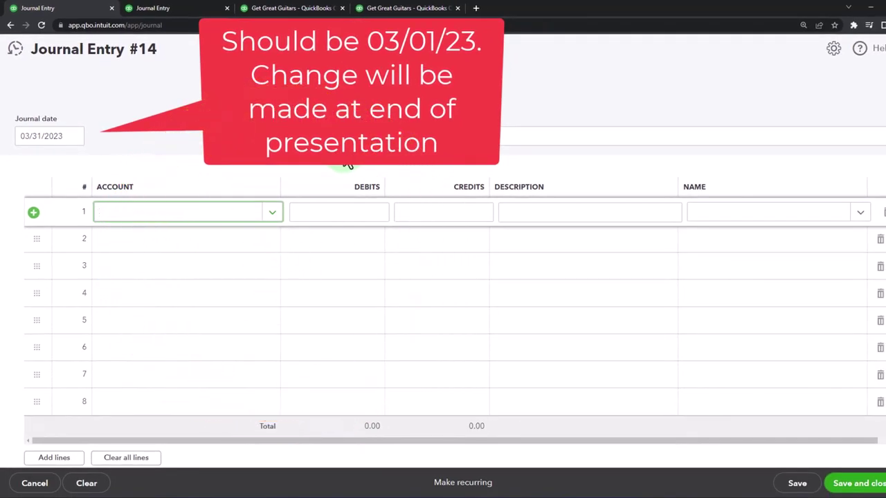
# - Enter Accounts Receivable (A/R) on the journal entry's first line with a credit of 450
pyautogui.write('a')
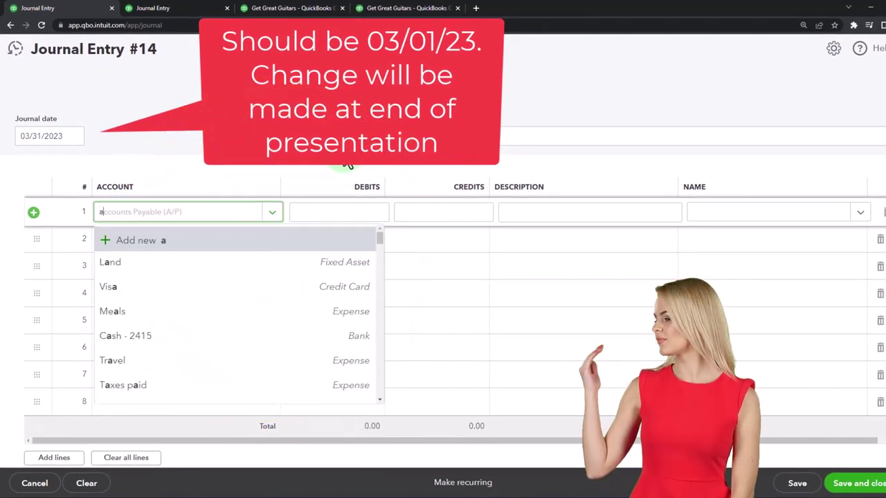
pyautogui.write('cc')
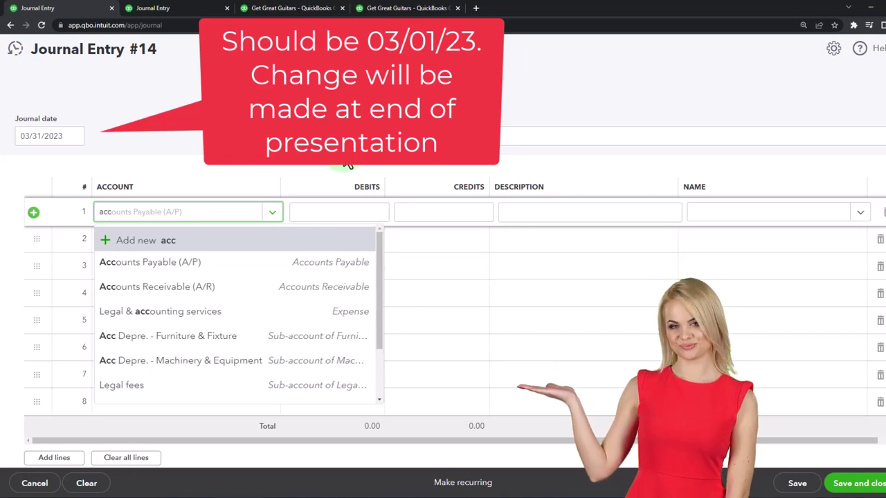
pyautogui.press('Down')
pyautogui.press('Down')
pyautogui.press('Tab')
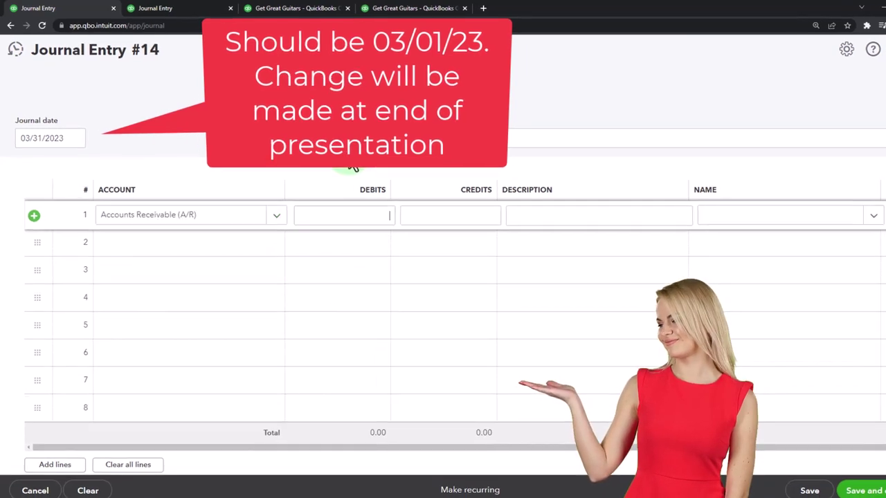
pyautogui.press('Tab')
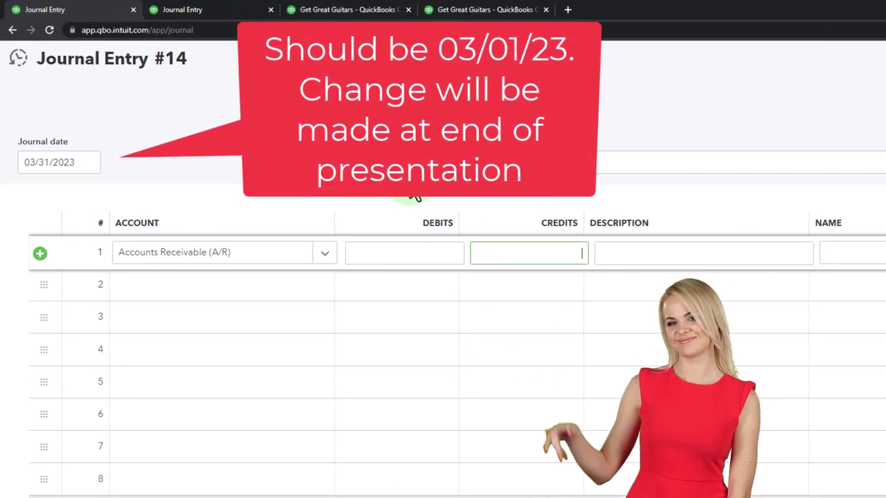
pyautogui.write('450')
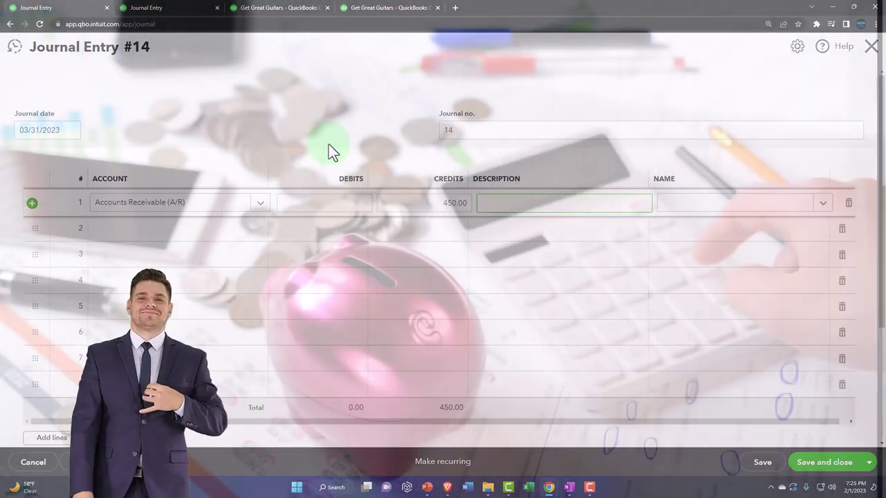
# - Describe the Accounts Receivable line as "Reversing Entry" and assign it to the customer ZZZ
pyautogui.write('Reversing')
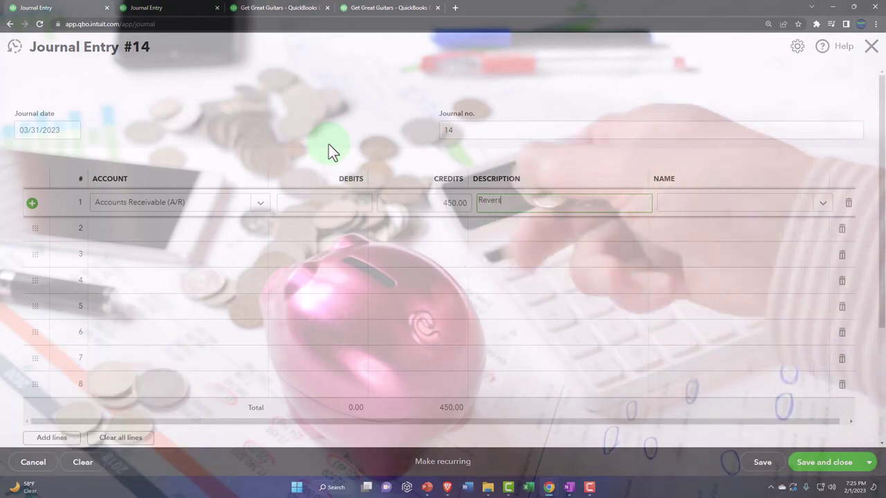
pyautogui.write(' Entry')
pyautogui.press('Tab')
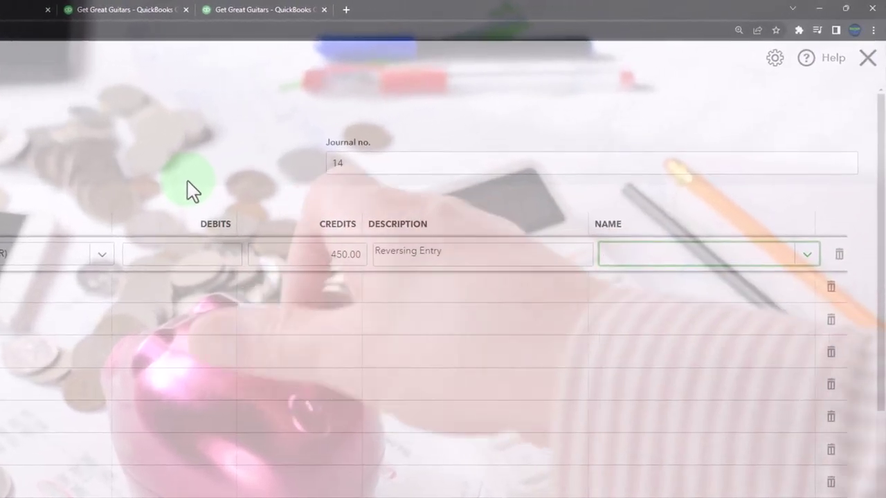
pyautogui.write('z')
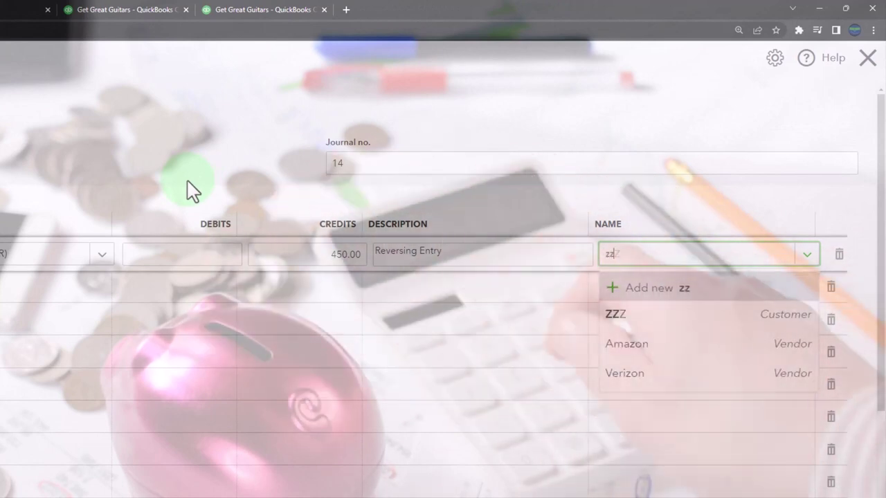
pyautogui.write('z')
pyautogui.press('Down')
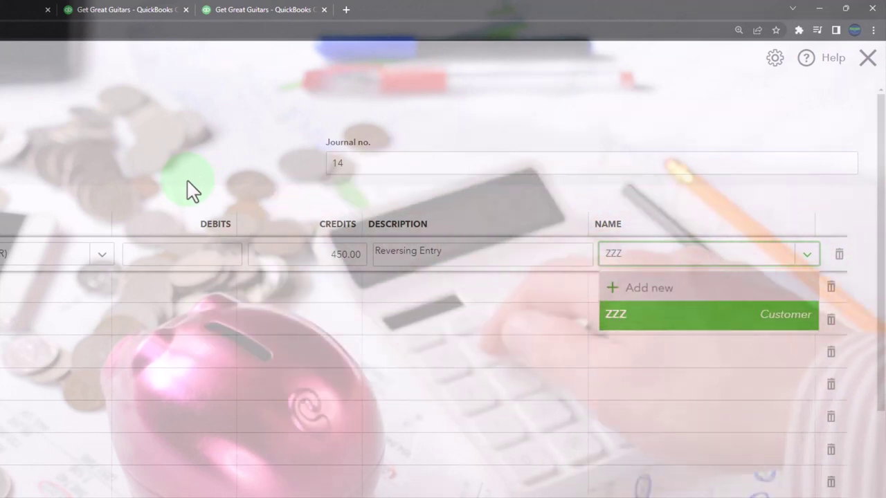
pyautogui.press('Tab')
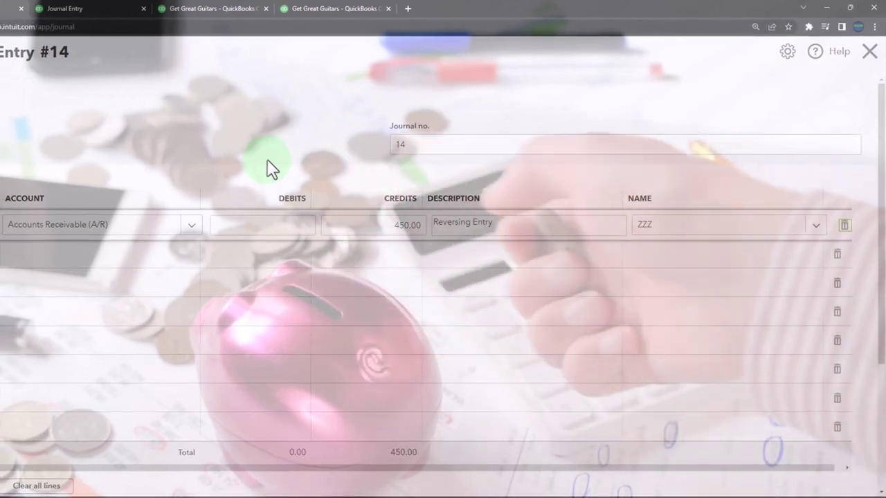
pyautogui.press('Tab')
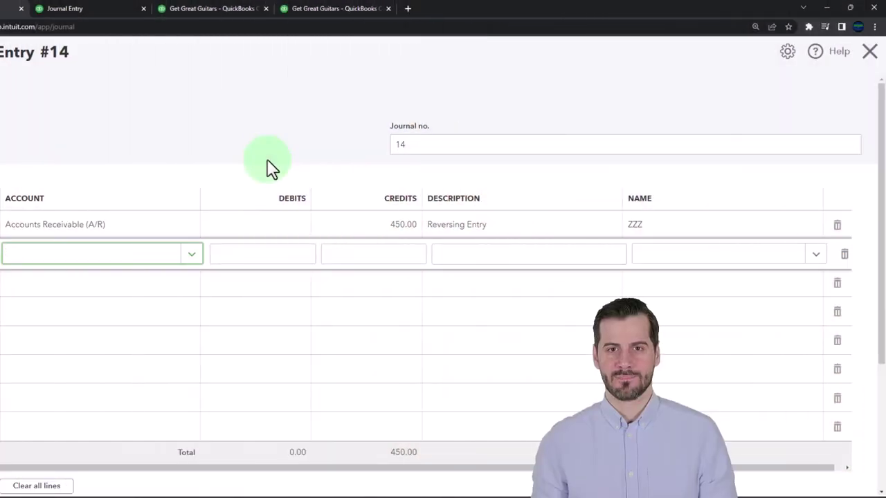
# - Add Unearned Revenue as the second line with a 450.00 debit, and save and close the journal entry
pyautogui.write('Un')
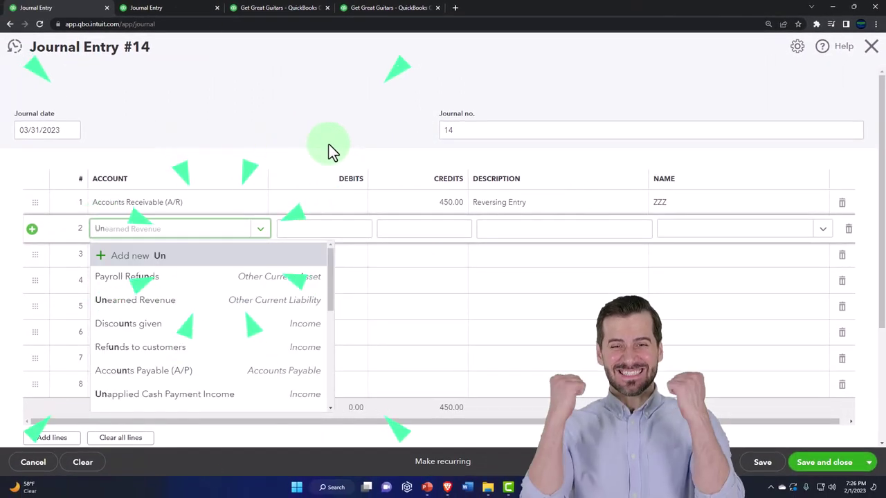
pyautogui.write('ear')
pyautogui.press('Down')
pyautogui.press('Down')
pyautogui.press('Tab')
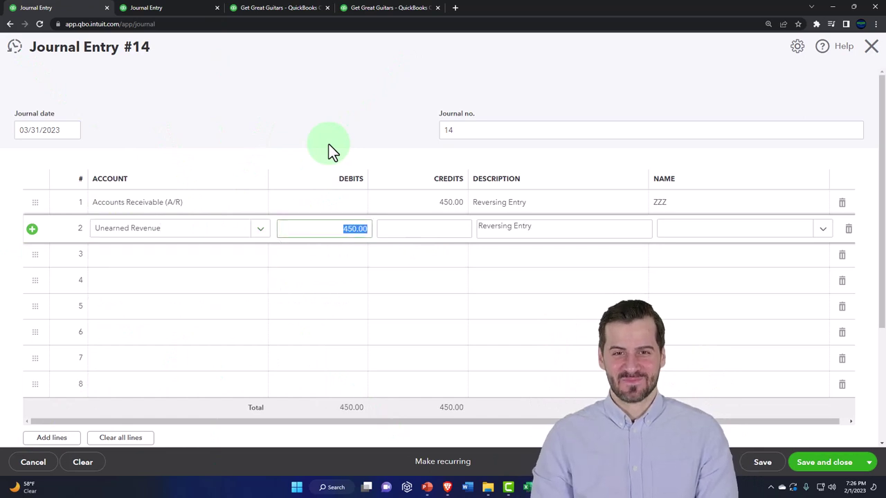
pyautogui.press('Tab')
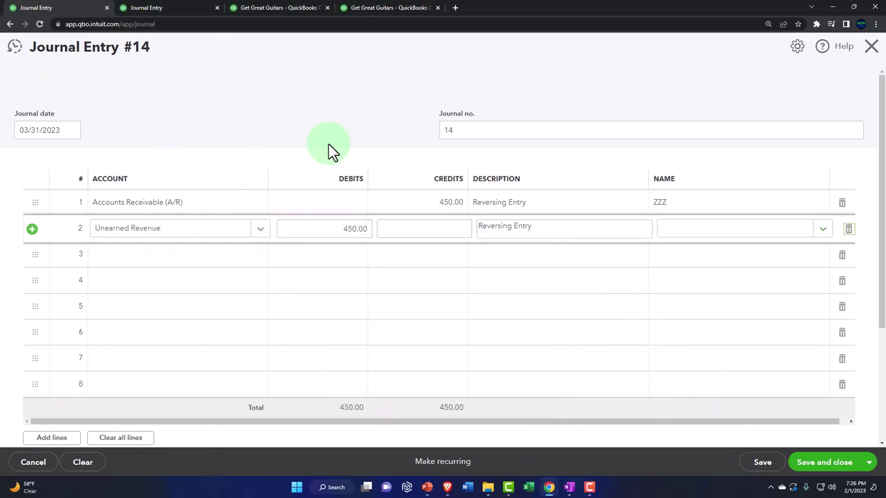
pyautogui.press('Tab')
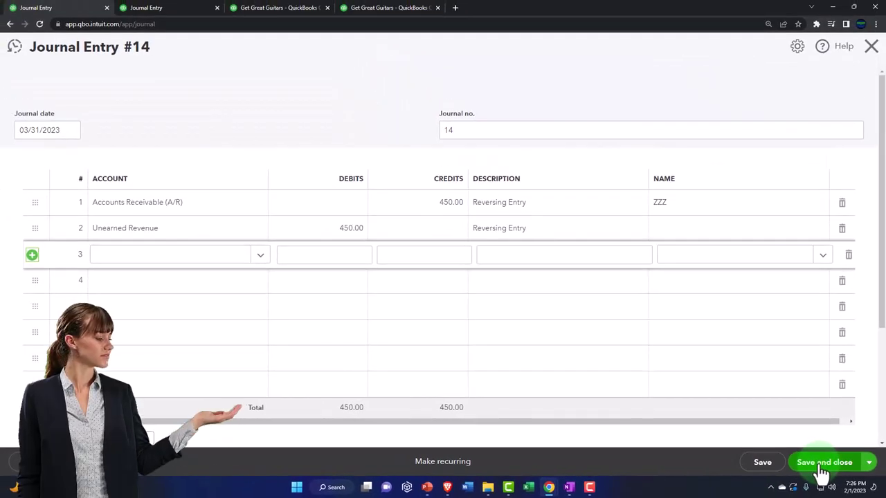
pyautogui.click(822, 464)
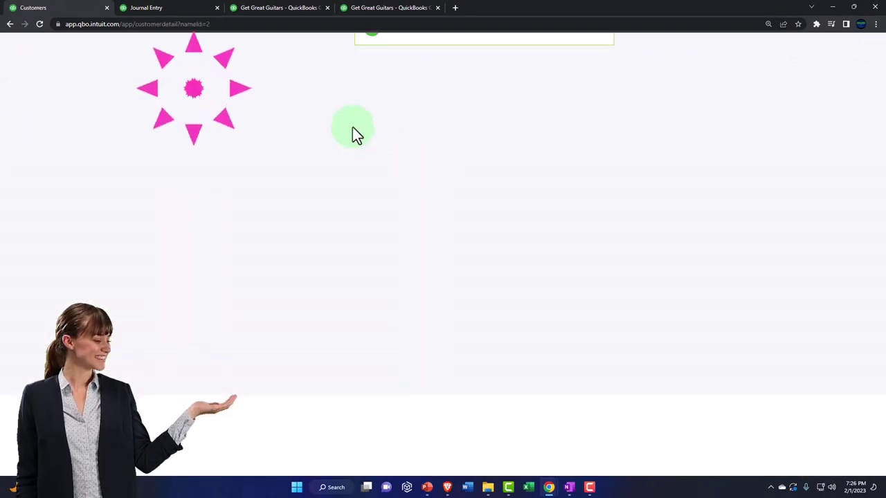
# - Rerun the Balance Sheet and examine the February 2023 Accounts Receivable transactions down to the 450.00 adjusting entry
pyautogui.click(183, 11)
pyautogui.scroll(15, 286, 292)
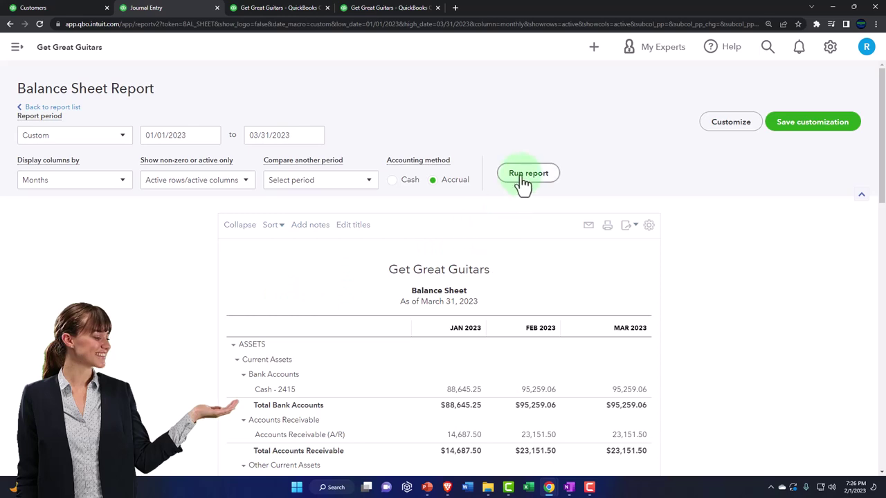
pyautogui.scroll(-3, 554, 297)
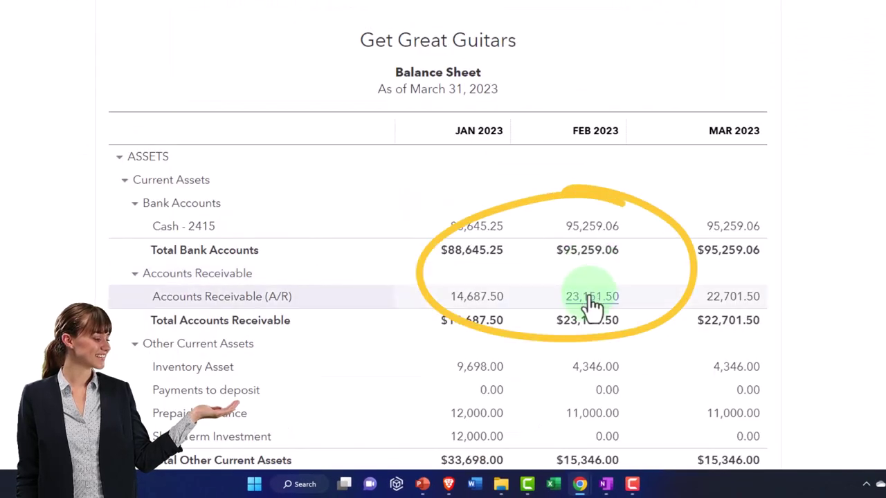
pyautogui.click(592, 298)
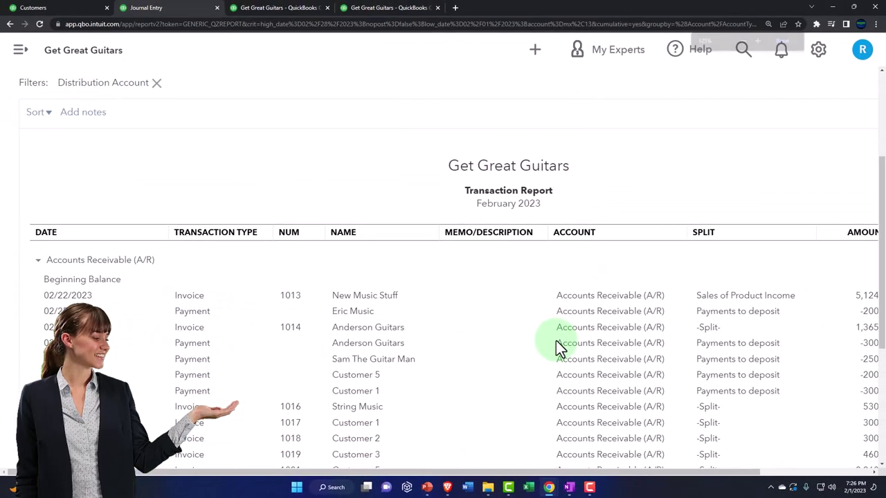
pyautogui.scroll(-1, 582, 380)
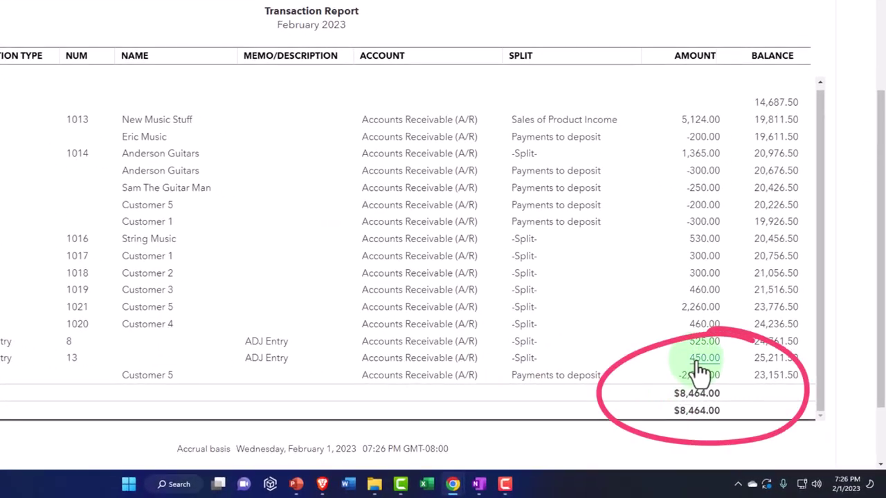
# - Return to the Balance Sheet and examine the March 2023 Accounts Receivable transactions, including the -450.00 reversing entry
pyautogui.scroll(3, 34, 243)
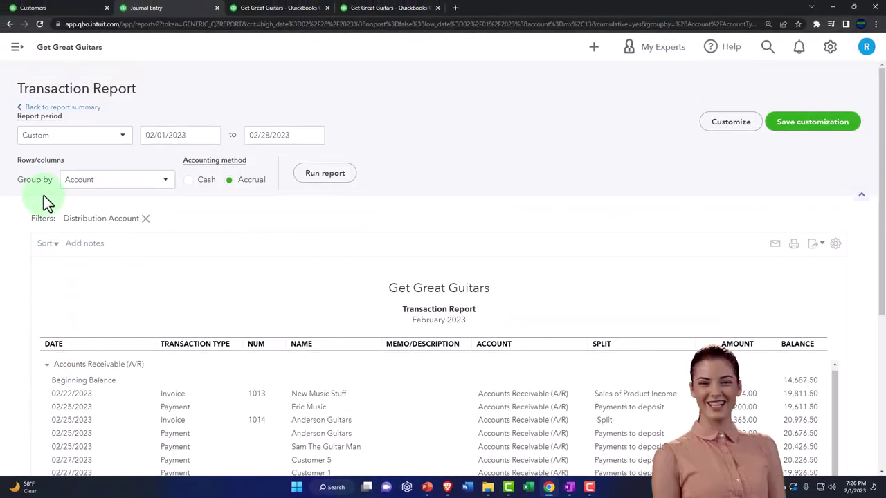
pyautogui.click(60, 109)
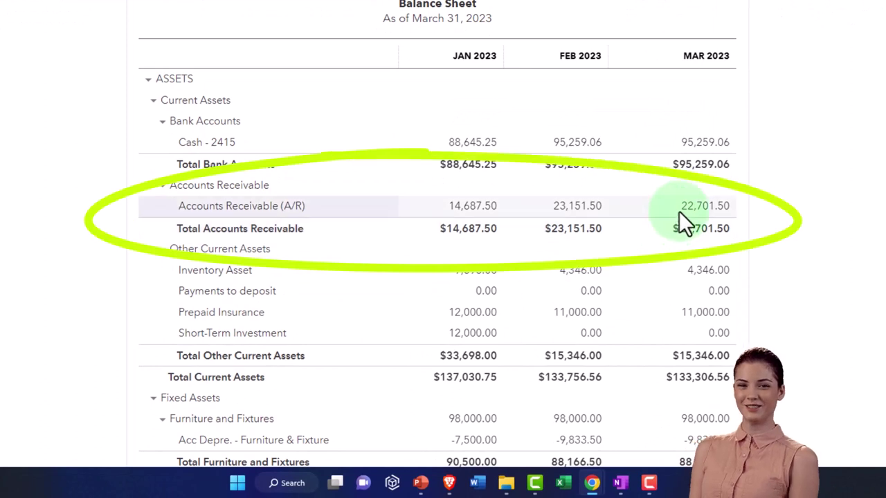
pyautogui.click(687, 219)
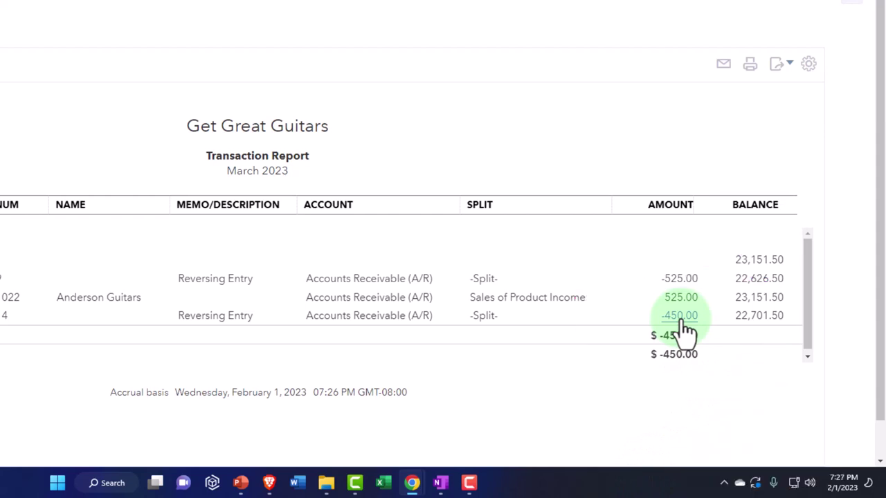
# - Open Sam The Guitar Man from the Customers list and examine the unapplied payment in its transaction list
pyautogui.click(363, 9)
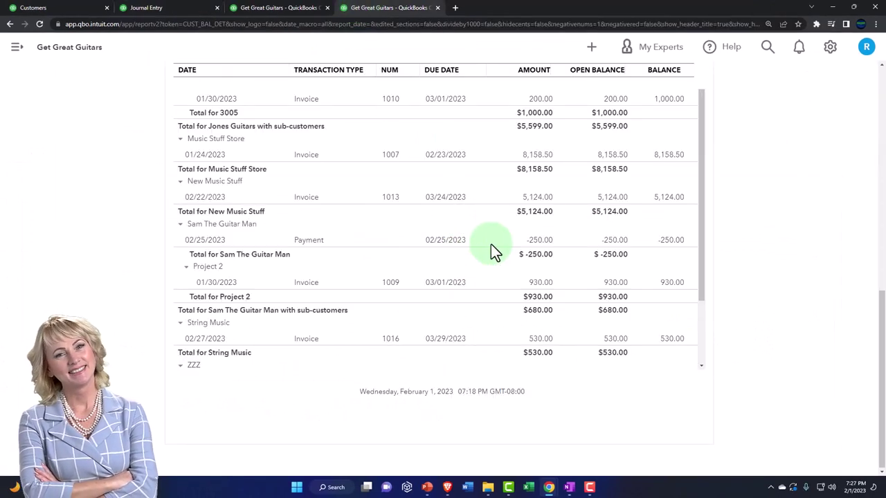
pyautogui.click(73, 9)
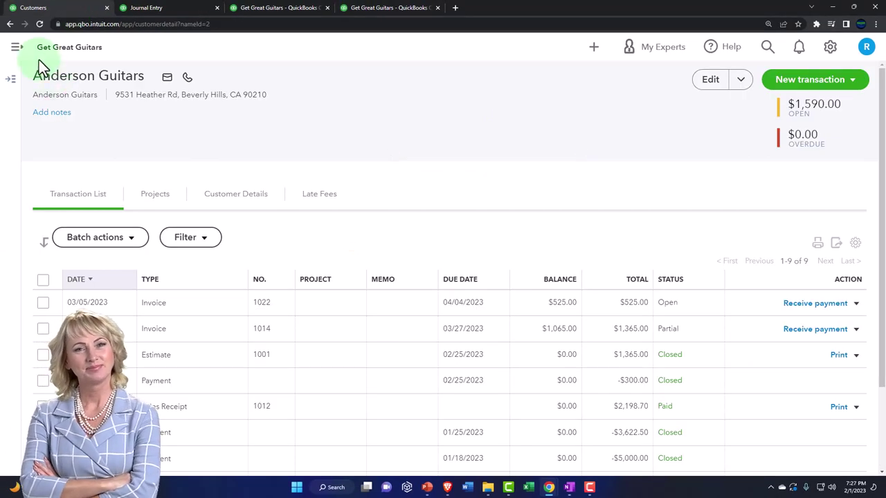
pyautogui.click(17, 50)
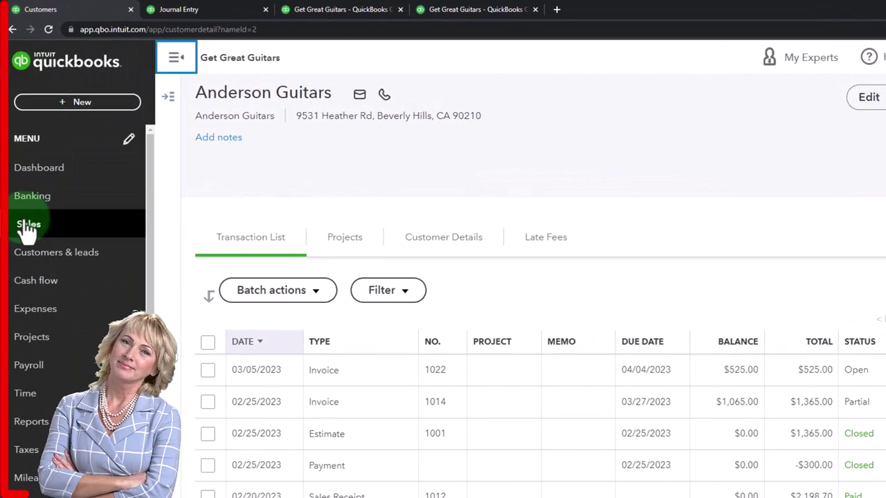
pyautogui.click(26, 236)
pyautogui.click(83, 250)
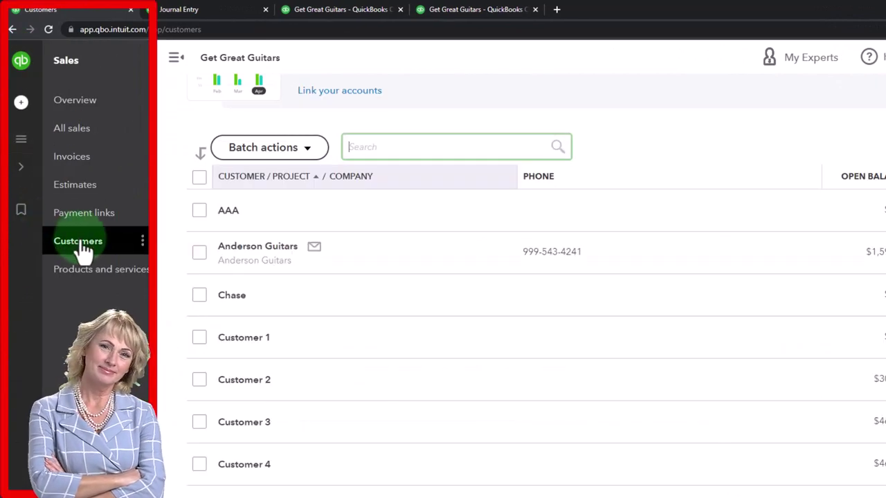
pyautogui.click(175, 58)
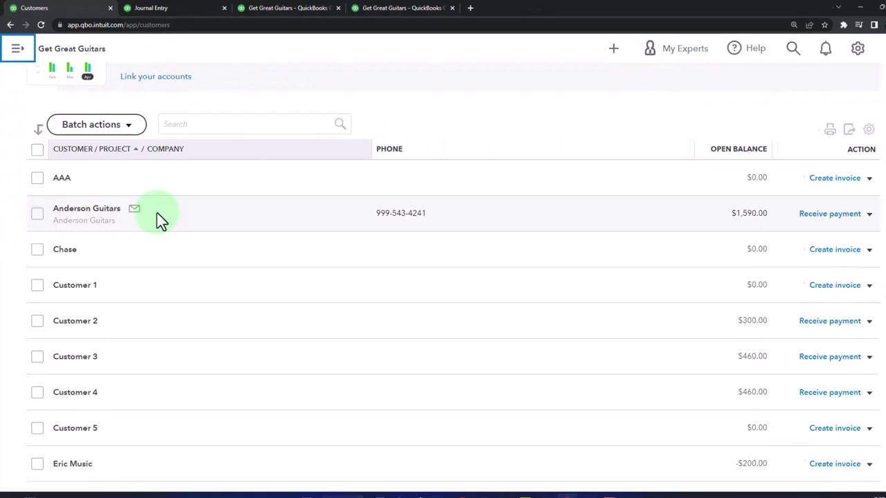
pyautogui.scroll(-5, 159, 219)
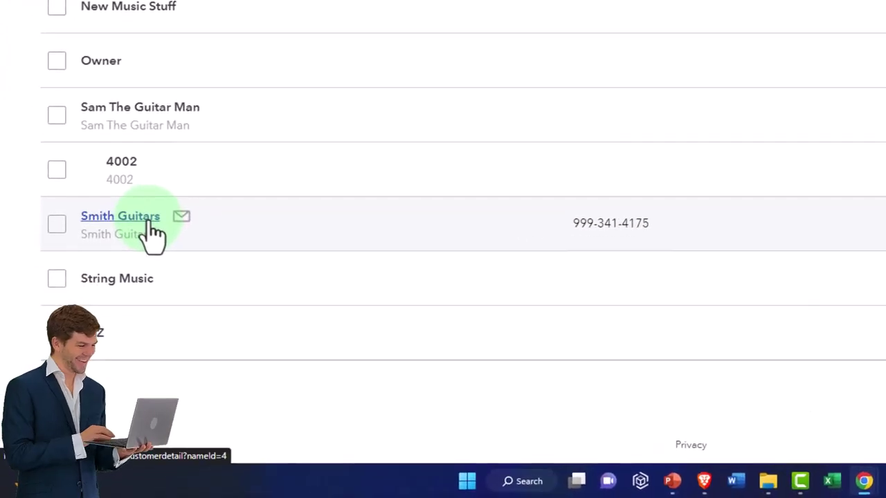
pyautogui.click(142, 112)
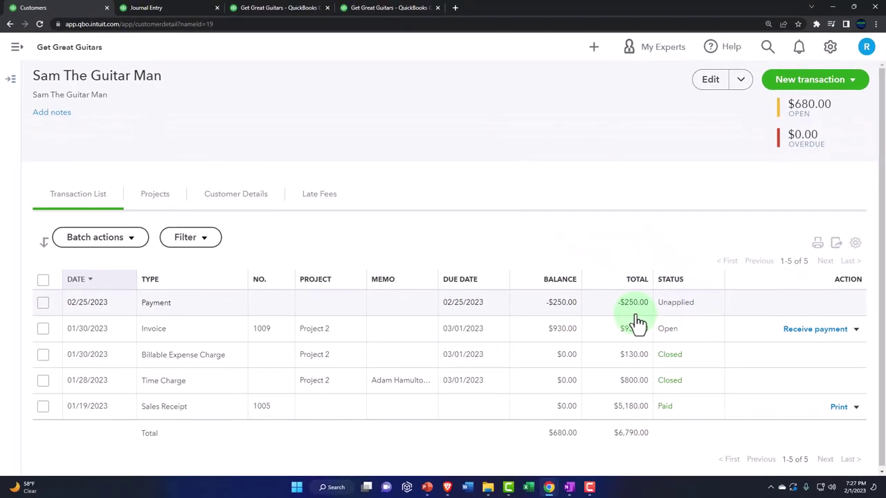
# - Return to the Balance Sheet and compare the Unearned Revenue balances for February and March 2023 under Other Current Liabilities
pyautogui.click(178, 9)
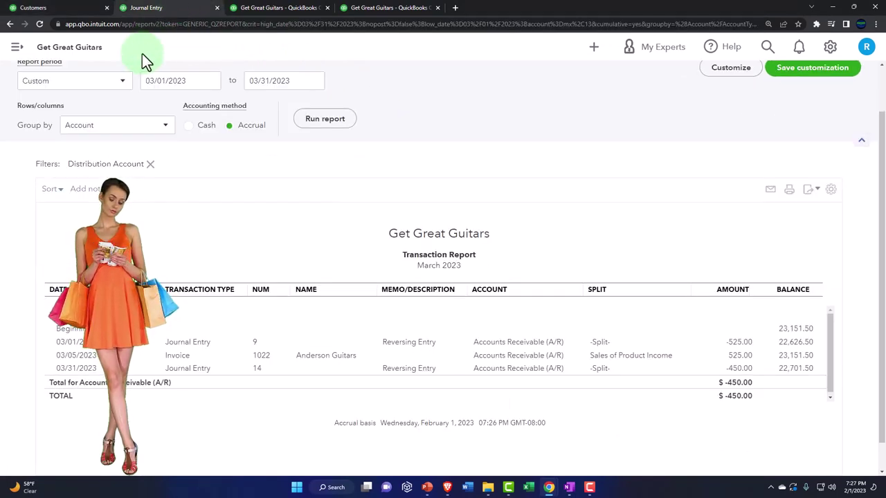
pyautogui.scroll(2, 85, 113)
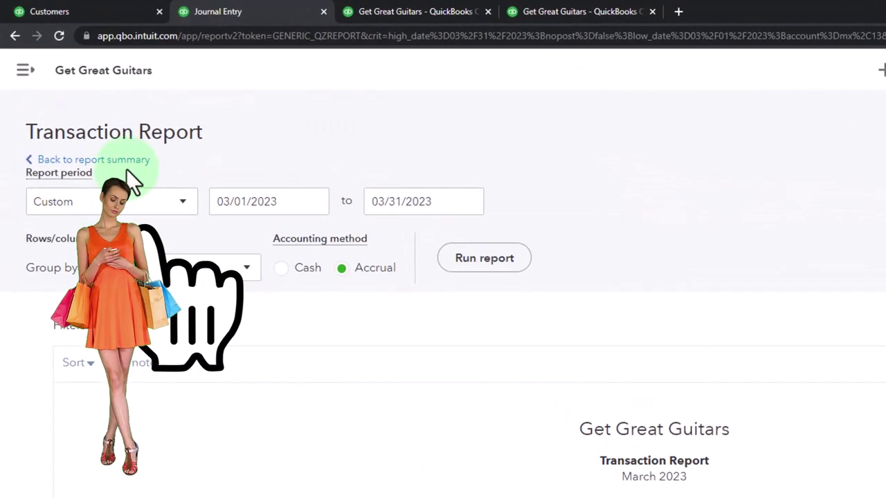
pyautogui.click(127, 166)
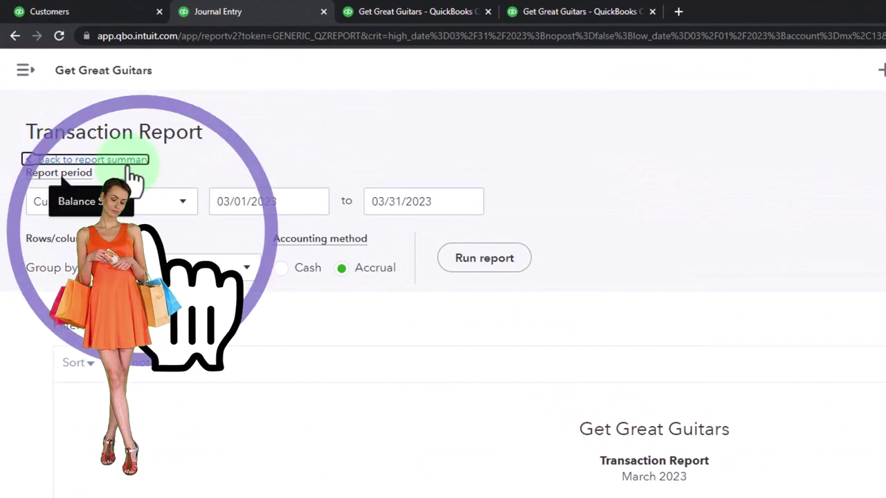
pyautogui.scroll(-3, 521, 295)
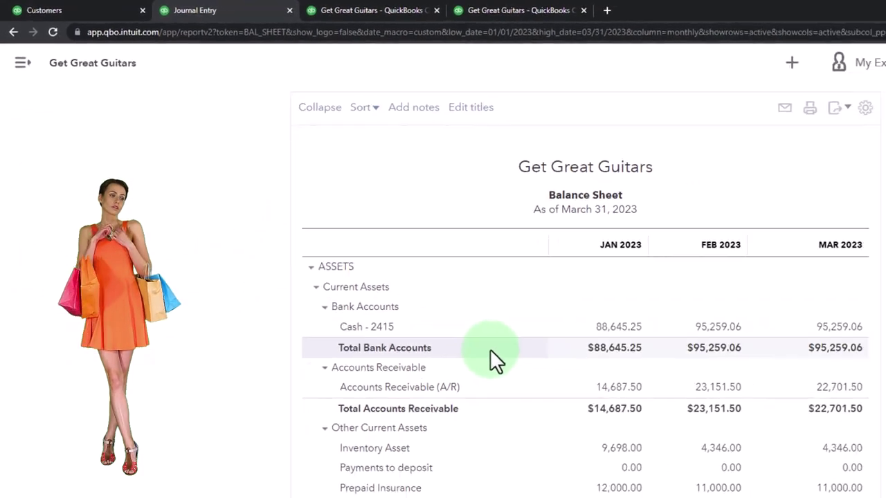
pyautogui.hotkey('ctrl', '+')
pyautogui.scroll(-3, 494, 362)
pyautogui.scroll(-5, 369, 276)
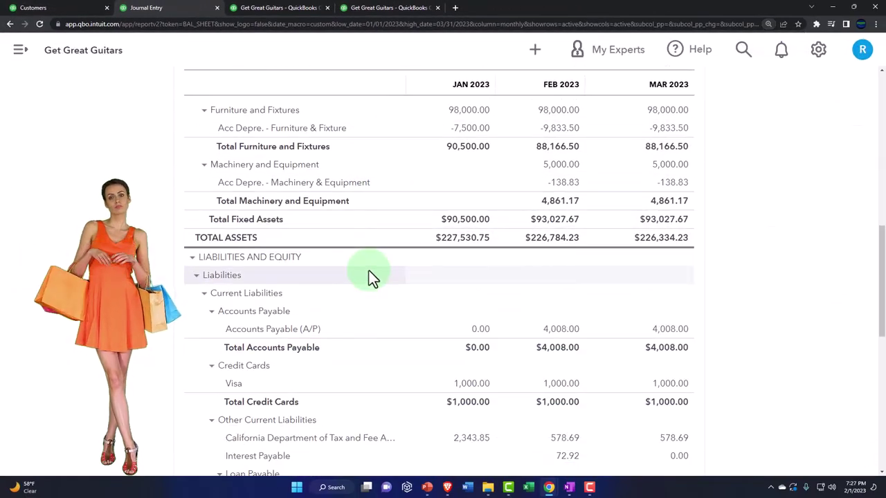
pyautogui.scroll(-2, 369, 274)
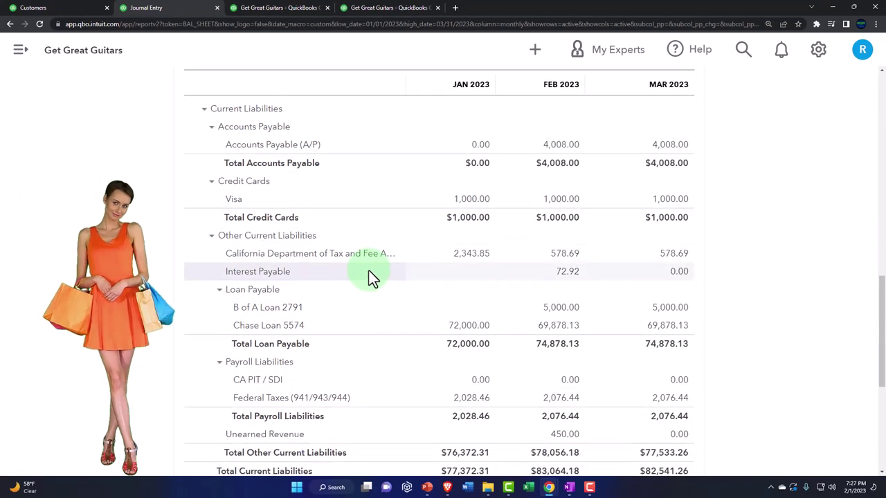
pyautogui.scroll(-3, 369, 273)
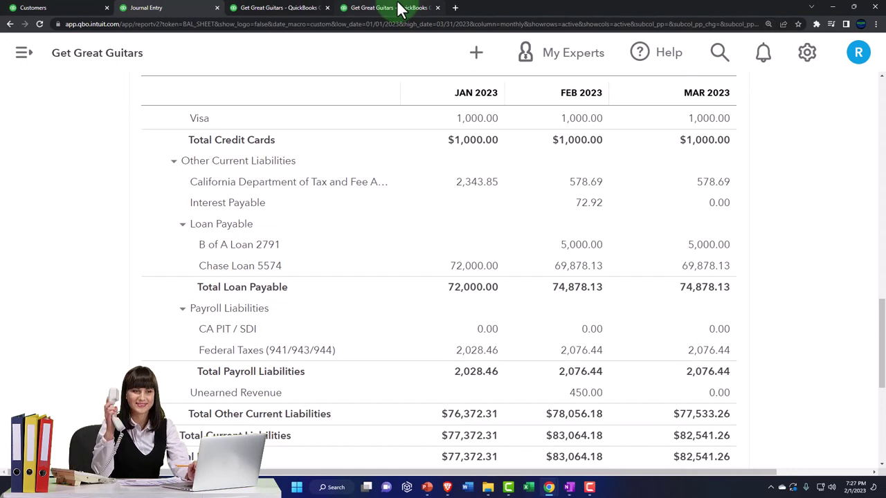
# - Run the Customer Balance Detail report as of 02/28/2023 and examine the journal entries under customer ZZZ and the report total
pyautogui.click(399, 9)
pyautogui.scroll(10, 542, 275)
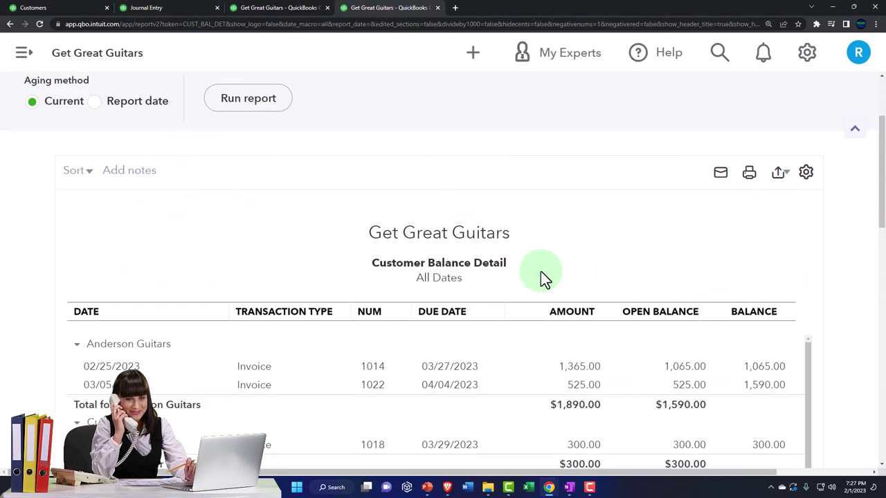
pyautogui.click(257, 230)
pyautogui.scroll(-5, 275, 302)
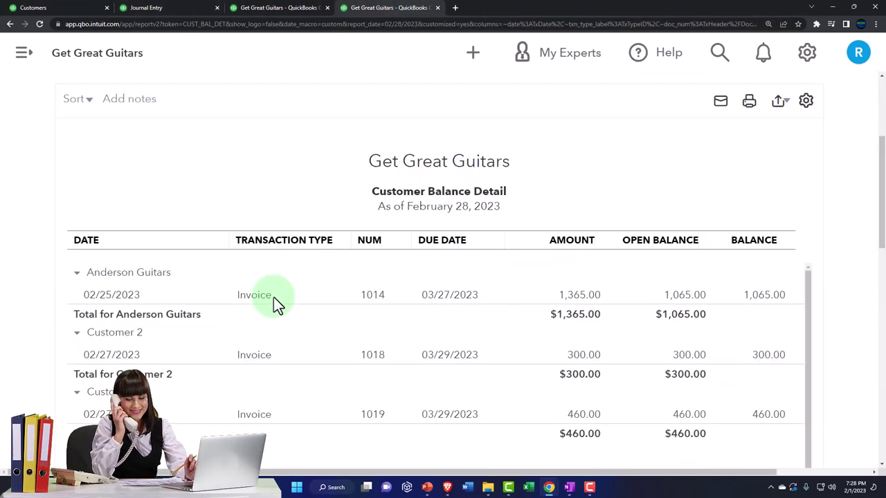
pyautogui.scroll(-15, 284, 332)
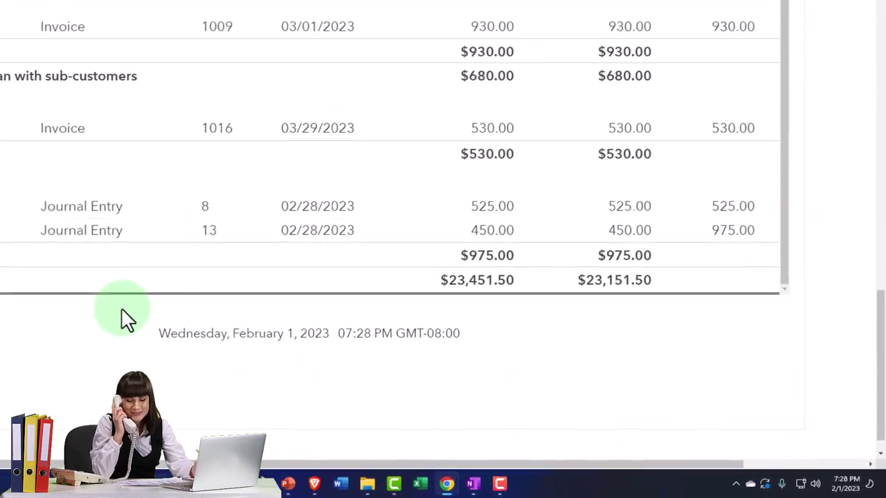
pyautogui.scroll(10, 14, 249)
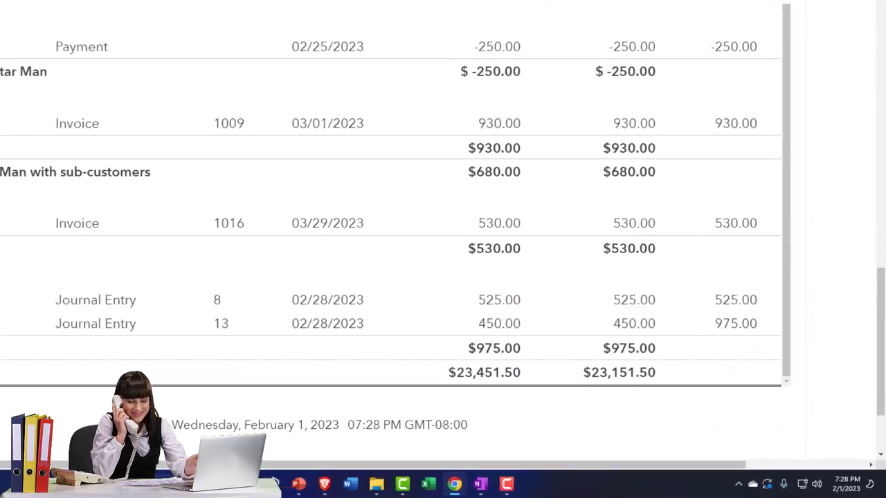
# - Rerun the Customer Balance Detail report as of 03/31/2023 and review the adjusting and reversing journal entries under ZZZ
pyautogui.scroll(10, 15, 299)
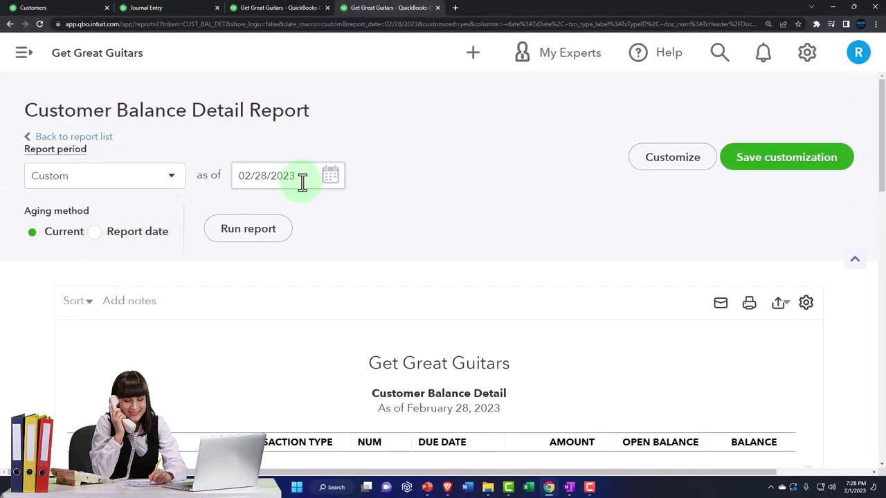
pyautogui.moveTo(300, 182); pyautogui.dragTo(17, 206)
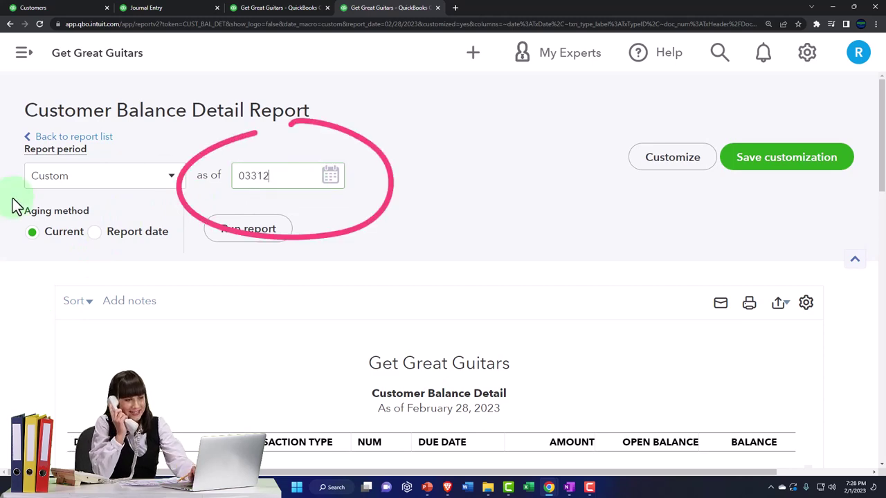
pyautogui.click(249, 232)
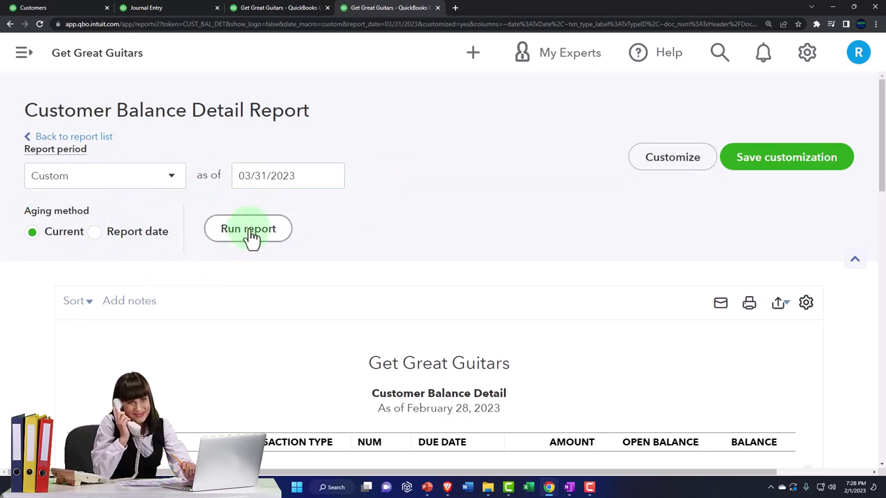
pyautogui.scroll(-15, 134, 353)
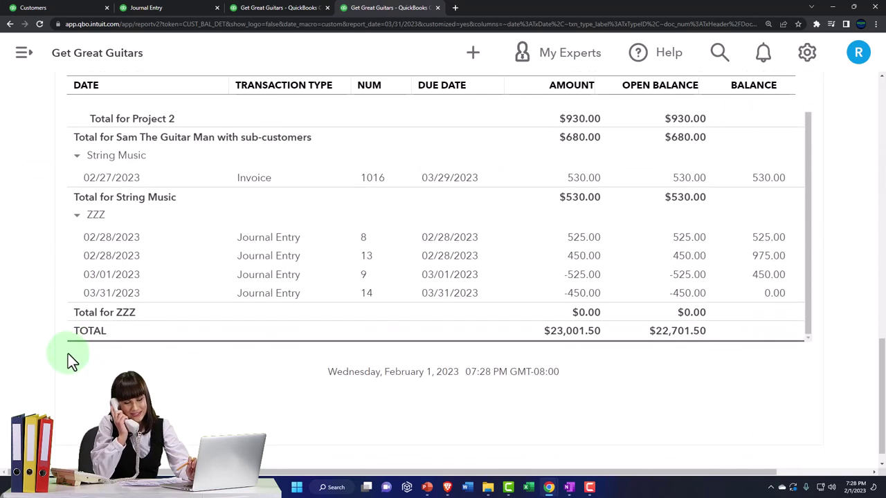
pyautogui.scroll(1, 67, 356)
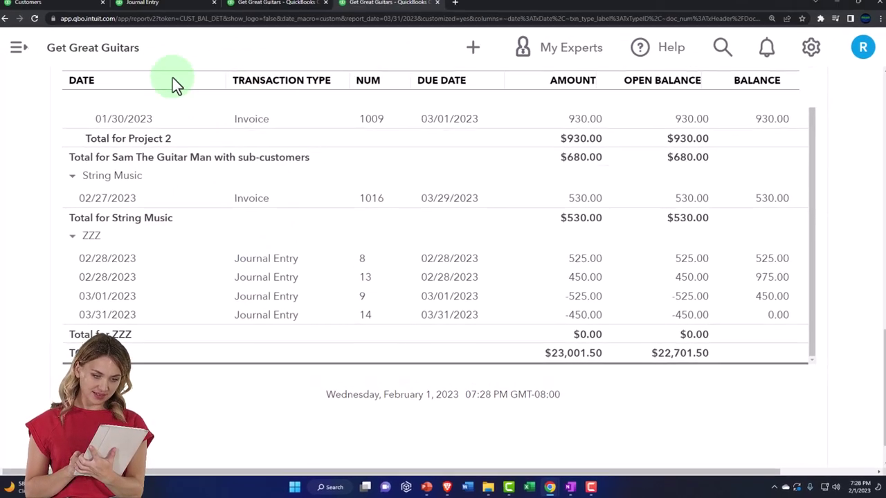
# - Go back to the Customers list and check the open balances of Sam The Guitar Man and ZZZ
pyautogui.click(68, 7)
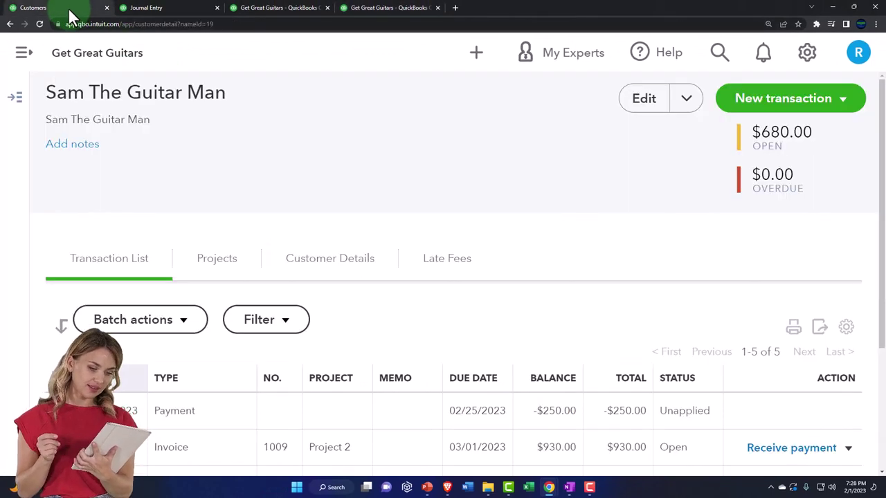
pyautogui.click(23, 53)
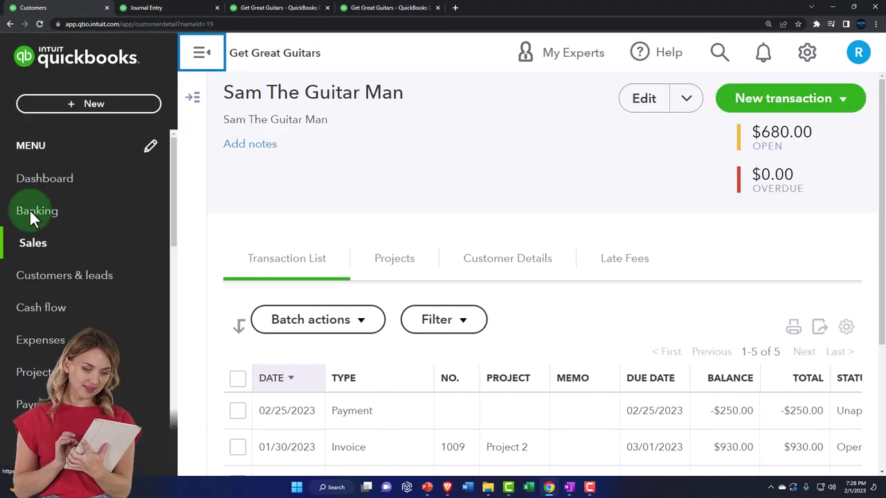
pyautogui.click(33, 247)
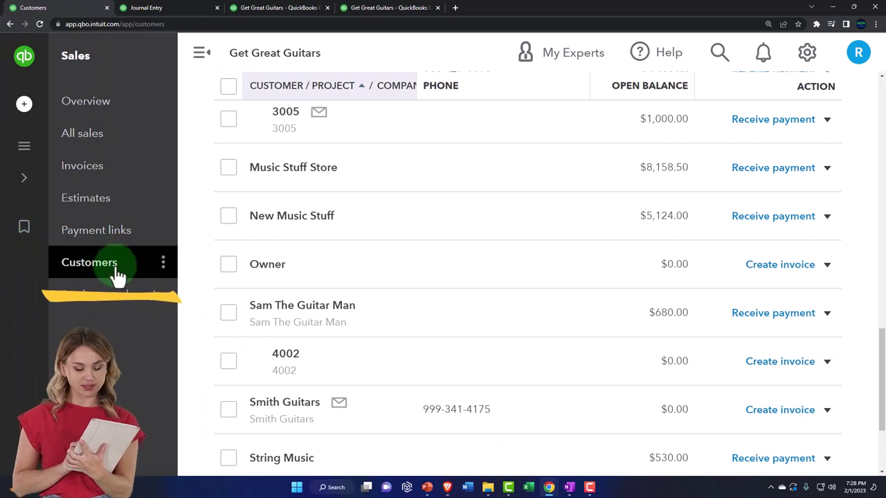
pyautogui.click(199, 54)
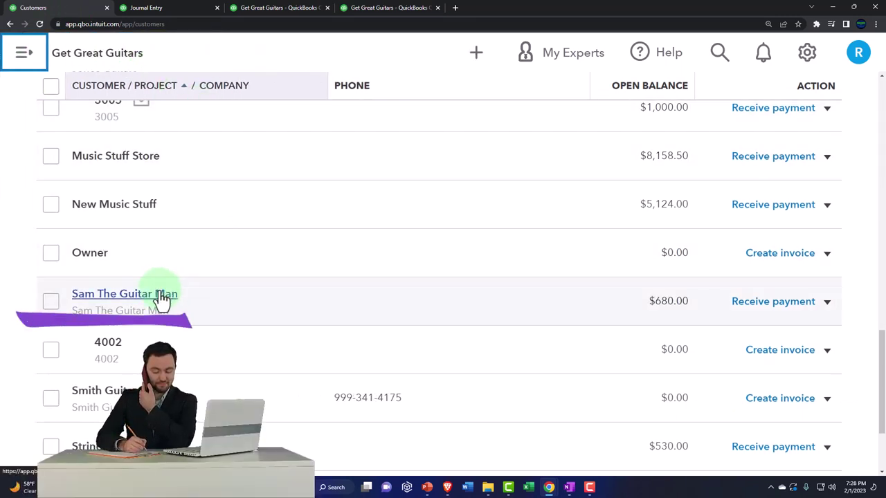
pyautogui.scroll(-3, 160, 300)
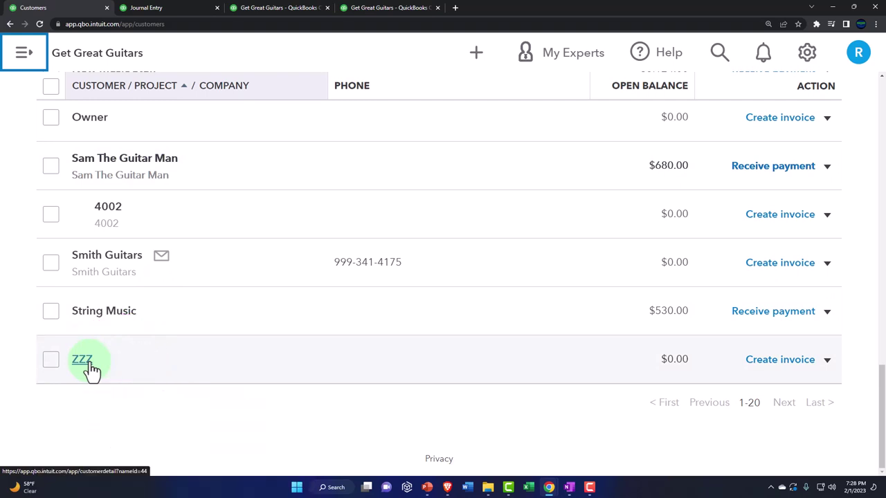
pyautogui.scroll(1, 92, 370)
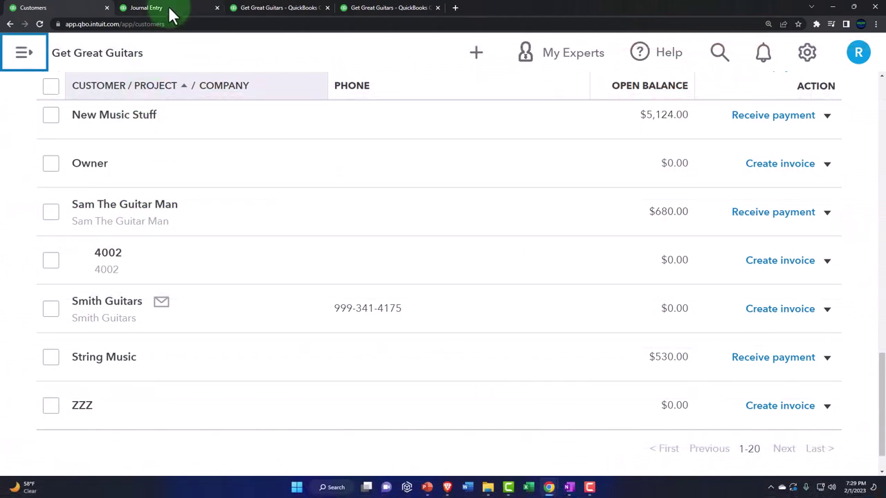
# - Leave the Customer Balance Detail report and open the Journal report from the Reports list
pyautogui.click(169, 10)
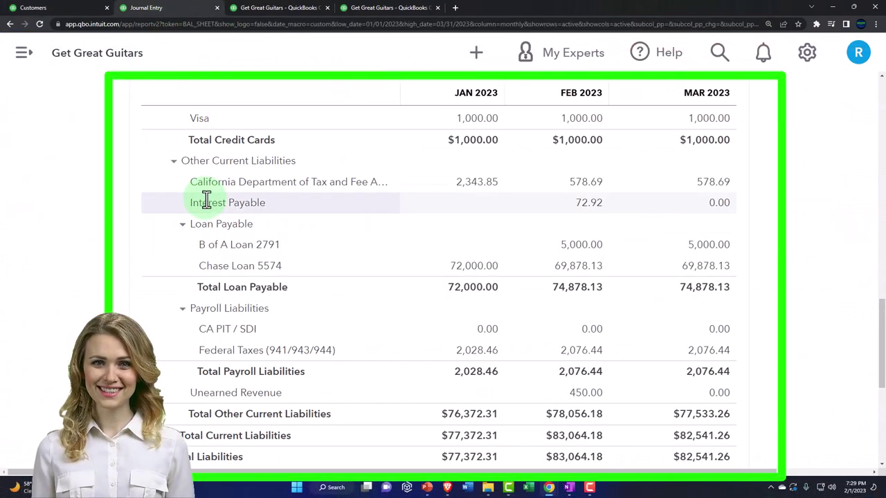
pyautogui.click(369, 11)
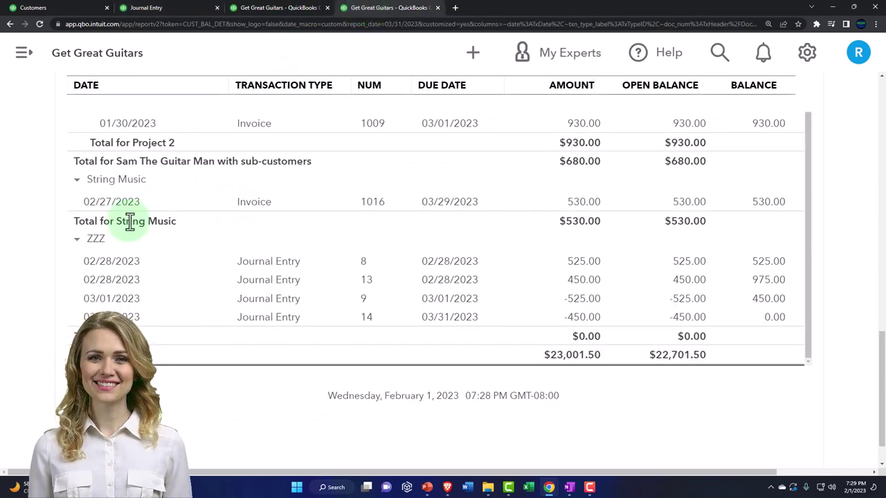
pyautogui.scroll(2, 126, 223)
pyautogui.click(26, 57)
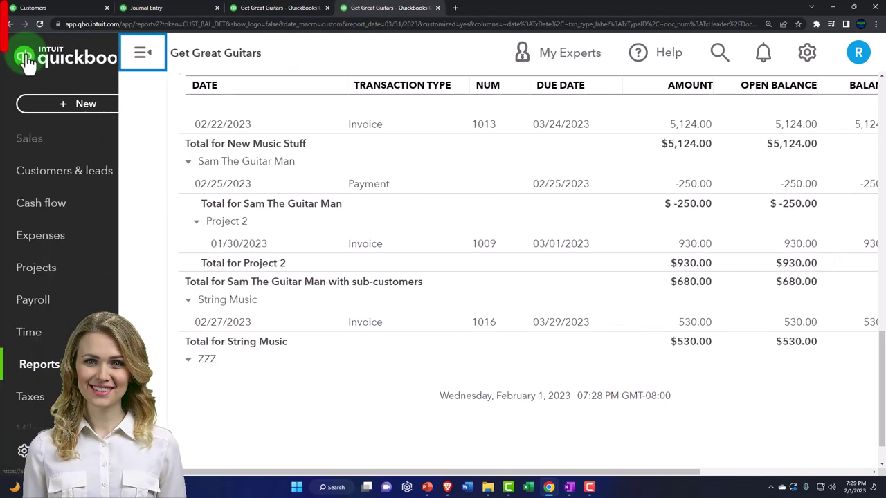
pyautogui.click(60, 325)
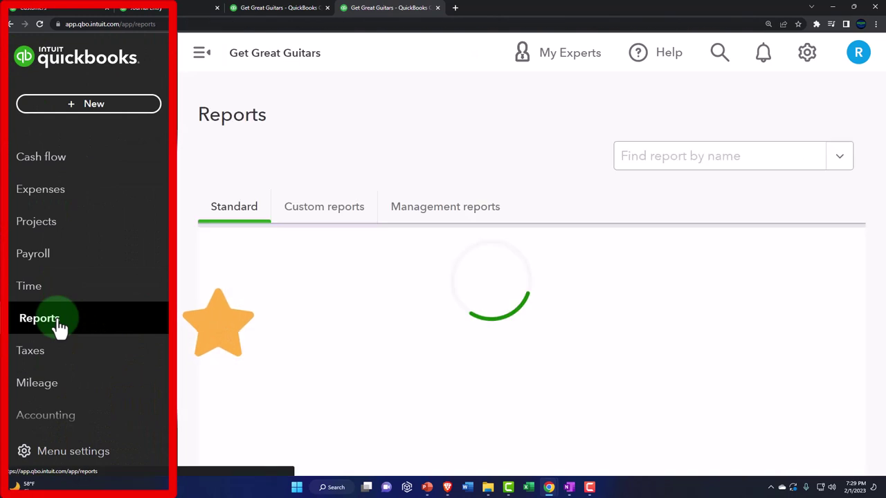
pyautogui.hotkey('ctrl', '-')
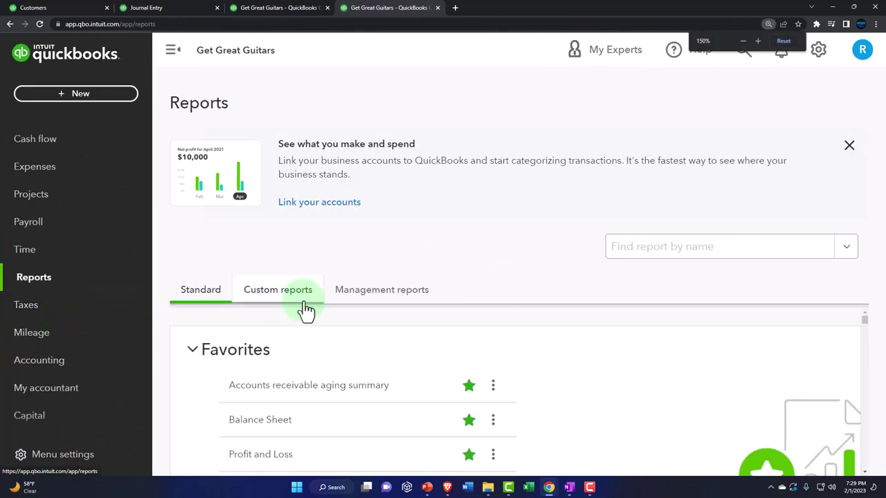
pyautogui.click(676, 254)
pyautogui.write('jour')
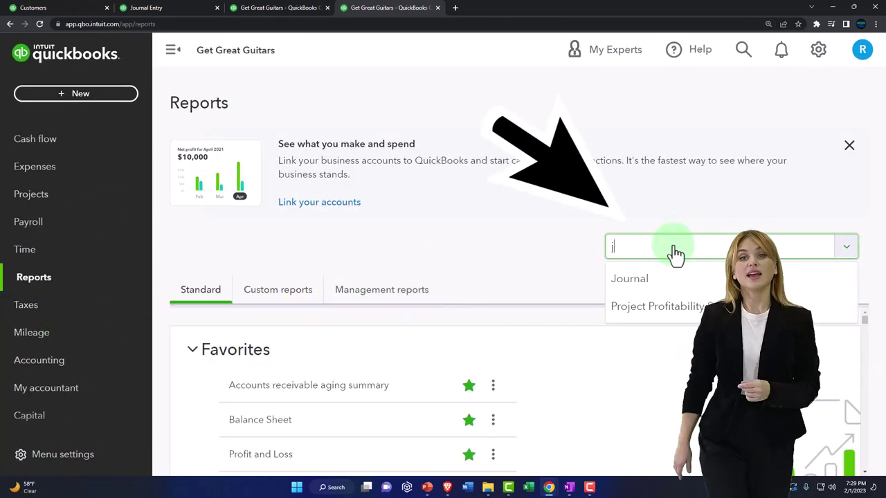
pyautogui.press('Return')
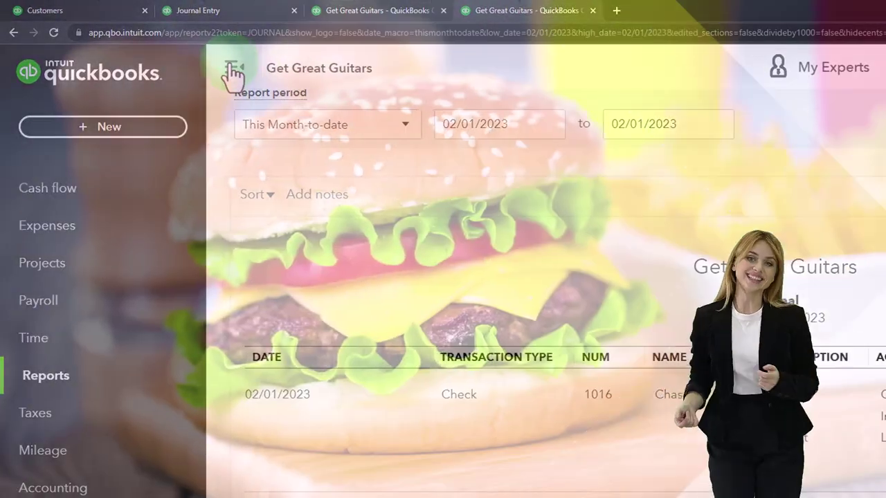
# - Run the Journal report for the period 02/28/2023 to 02/28/2023 and look over its transactions
pyautogui.click(234, 71)
pyautogui.click(287, 125)
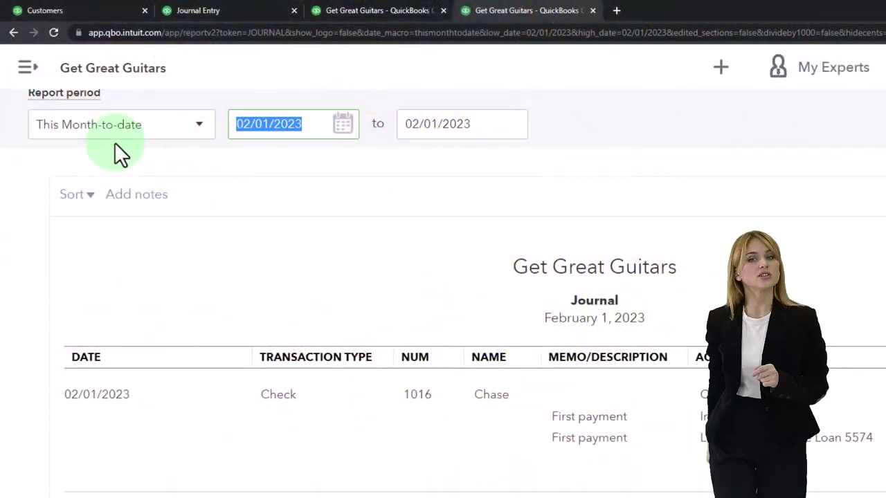
pyautogui.write('022823')
pyautogui.press('Tab')
pyautogui.write('02/')
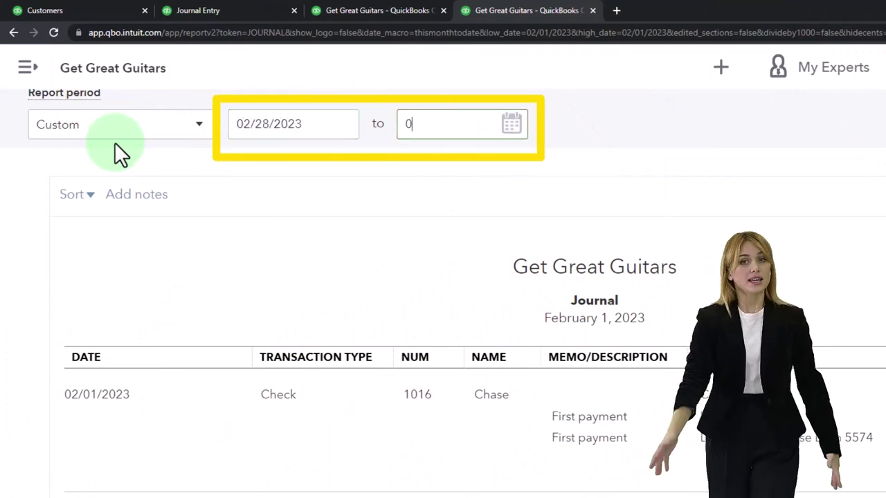
pyautogui.write('28/2023')
pyautogui.press('Return')
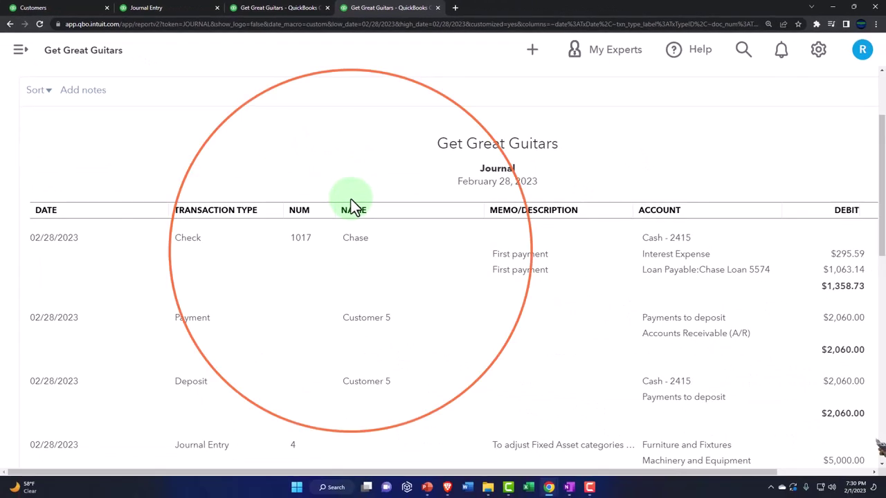
pyautogui.scroll(-1, 200, 401)
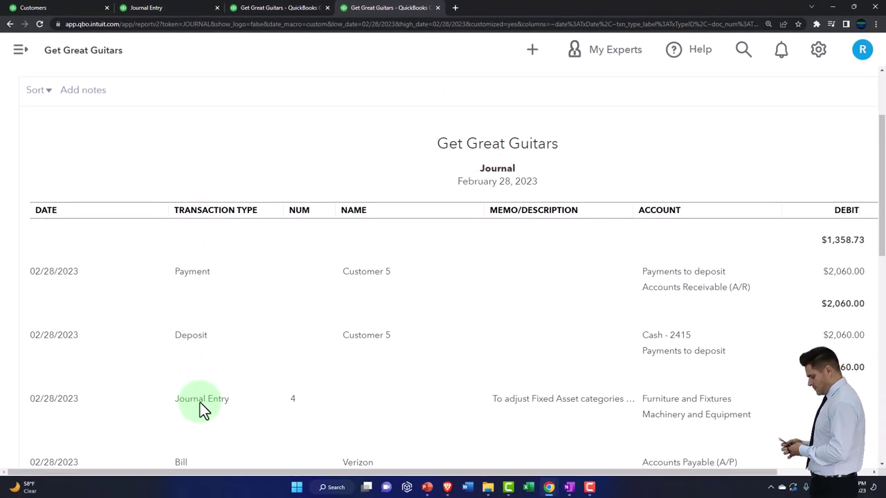
pyautogui.scroll(2, 202, 407)
pyautogui.scroll(3, 542, 255)
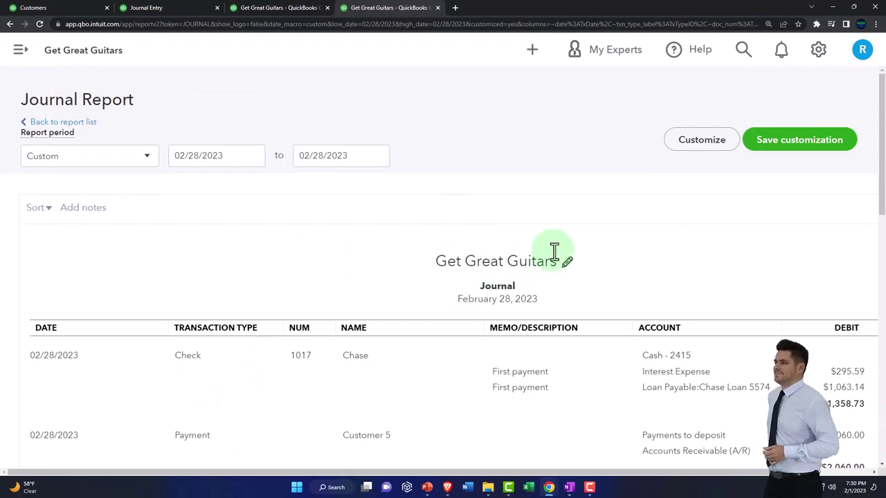
# - Filter the Journal report by transaction type Journal Entry and review the February adjusting entries, including the Unearned Revenue one
pyautogui.click(698, 147)
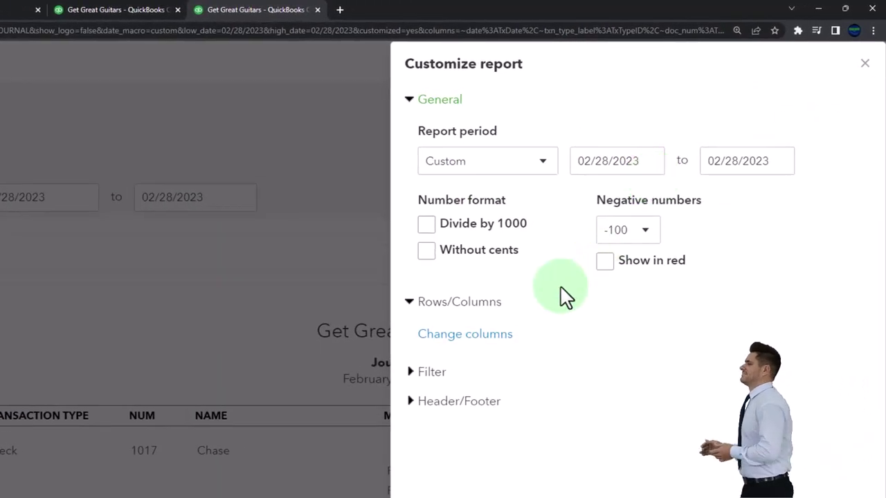
pyautogui.click(424, 371)
pyautogui.scroll(-1, 424, 380)
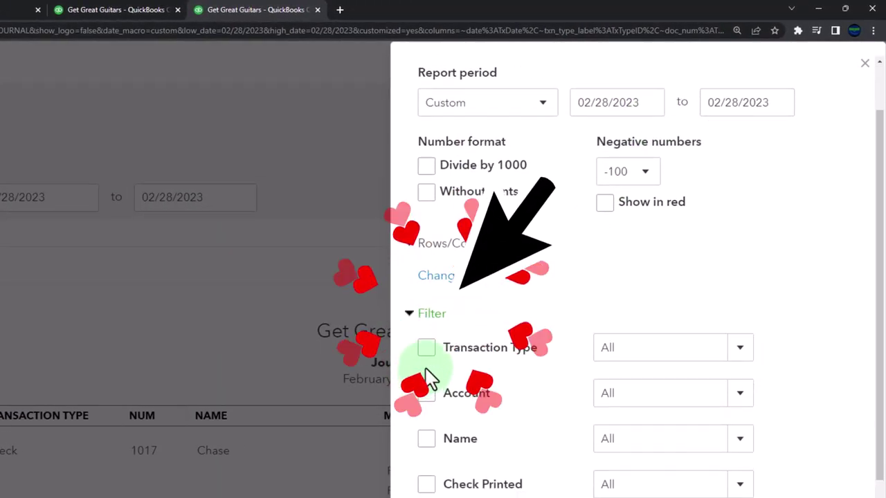
pyautogui.click(428, 349)
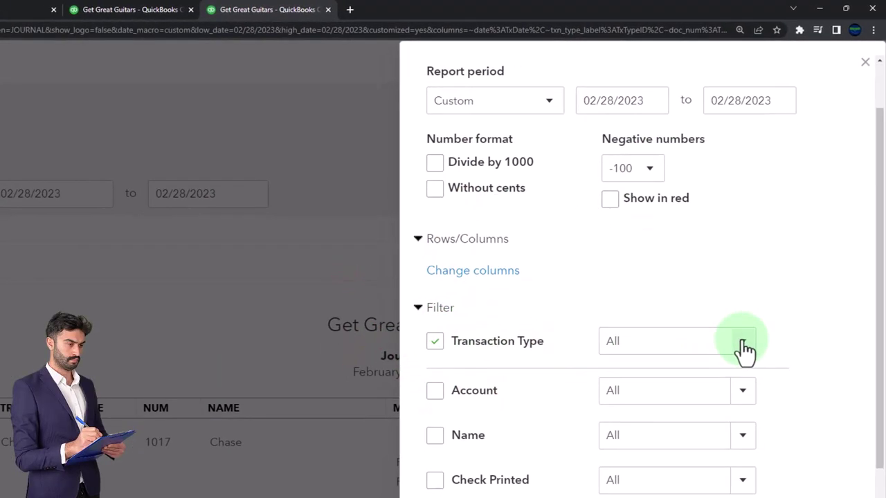
pyautogui.click(742, 349)
pyautogui.click(678, 332)
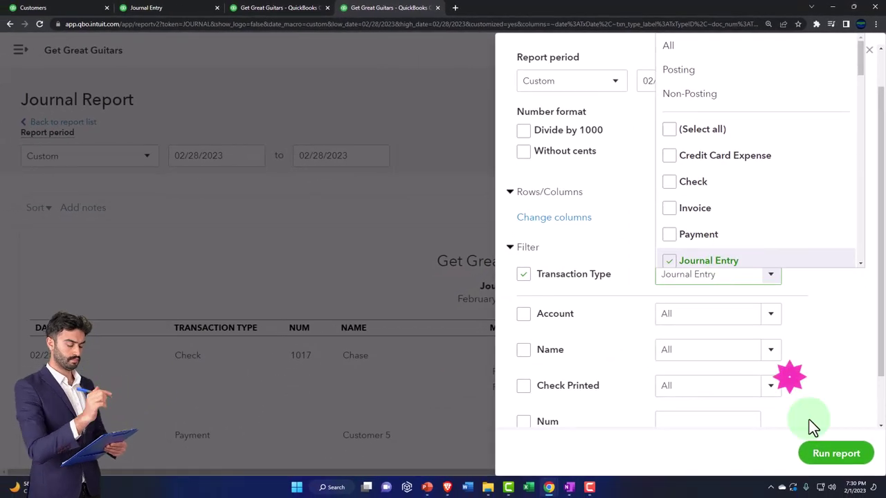
pyautogui.click(829, 455)
pyautogui.scroll(-2, 424, 367)
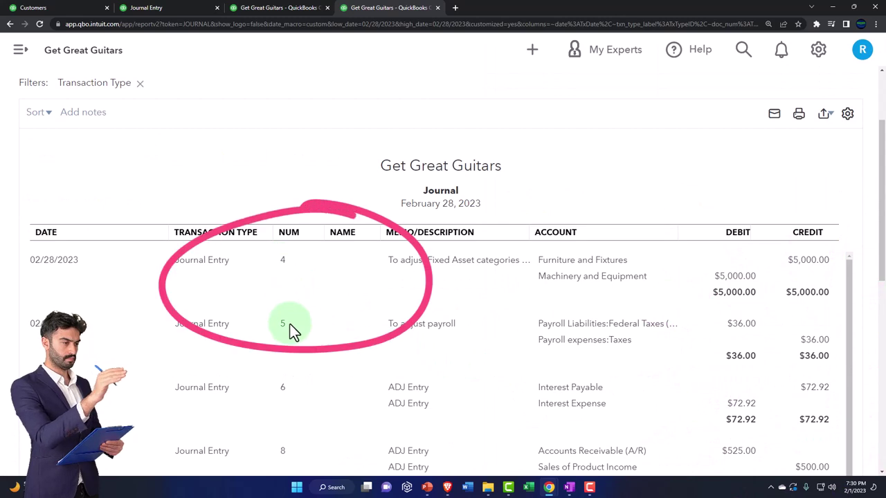
pyautogui.scroll(-3, 309, 359)
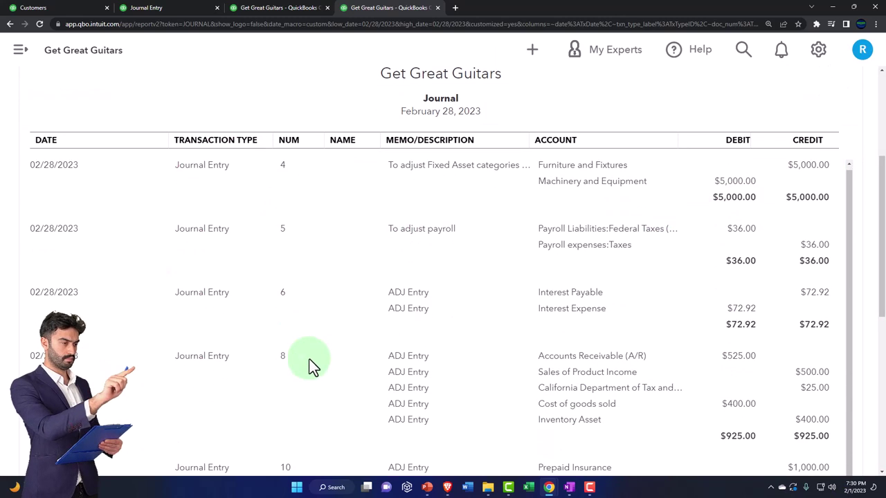
pyautogui.scroll(-3, 310, 360)
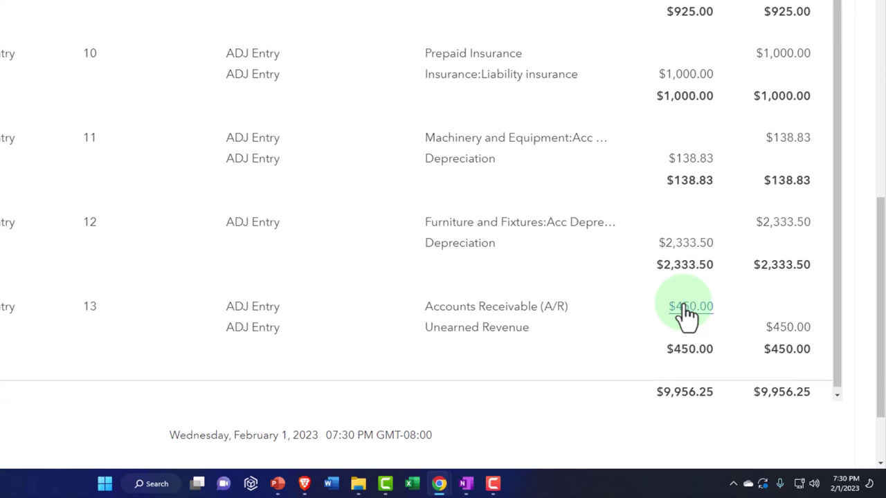
pyautogui.scroll(3, 420, 263)
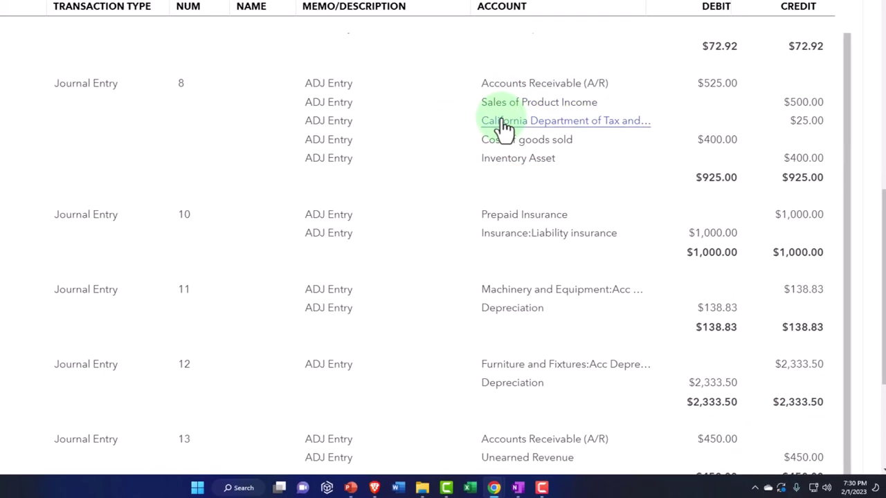
# - Rerun the Journal report for 03/01/2023 to 03/01/2023 and check which reversing entries it lists
pyautogui.scroll(5, 540, 367)
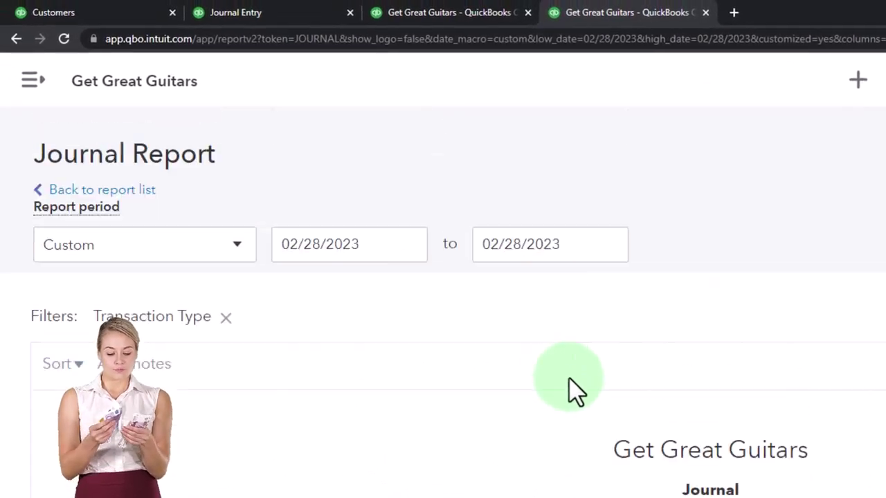
pyautogui.click(386, 254)
pyautogui.write('03/01/2023')
pyautogui.press('Tab')
pyautogui.write('03/01/2023')
pyautogui.press('Tab')
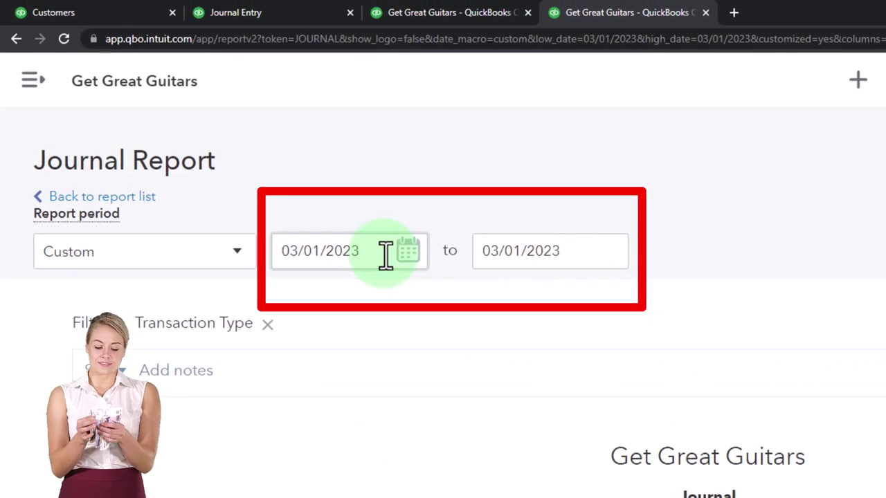
pyautogui.scroll(-1, 398, 378)
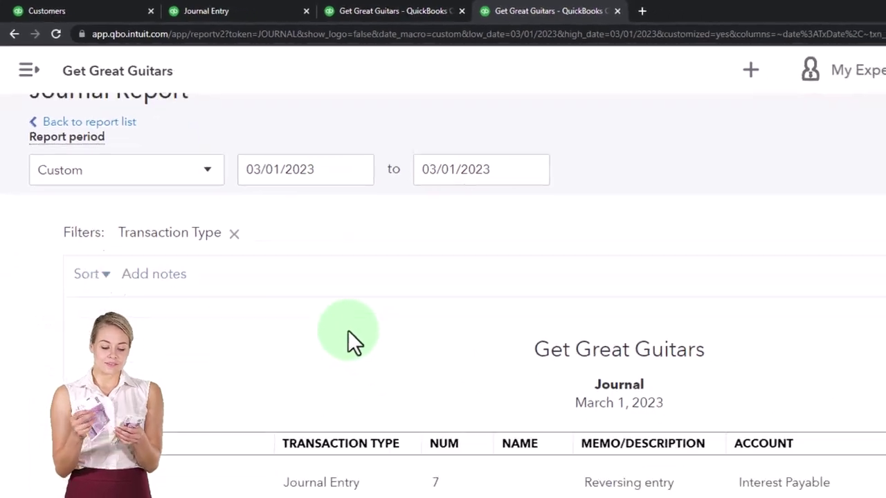
pyautogui.scroll(-2, 277, 264)
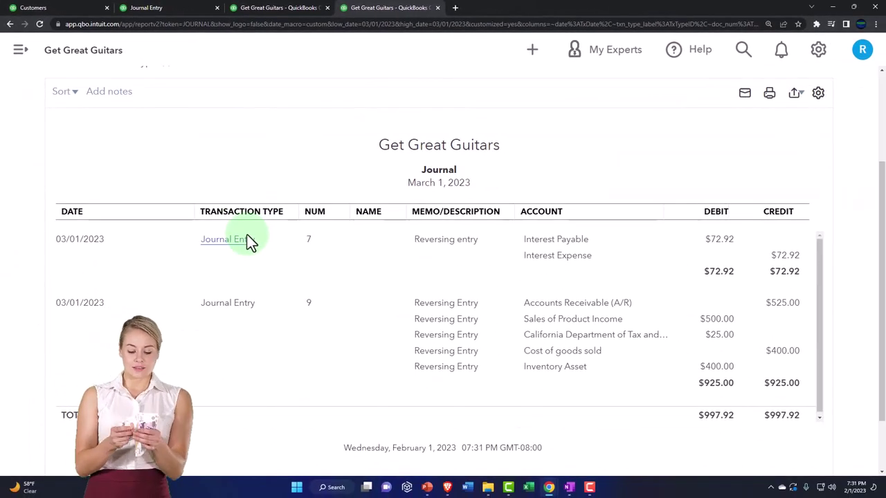
pyautogui.scroll(-1, 256, 270)
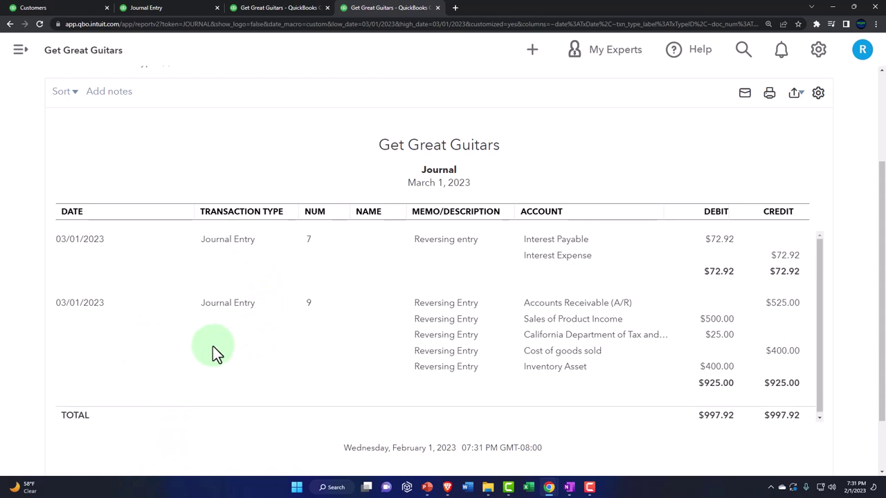
pyautogui.scroll(1, 212, 346)
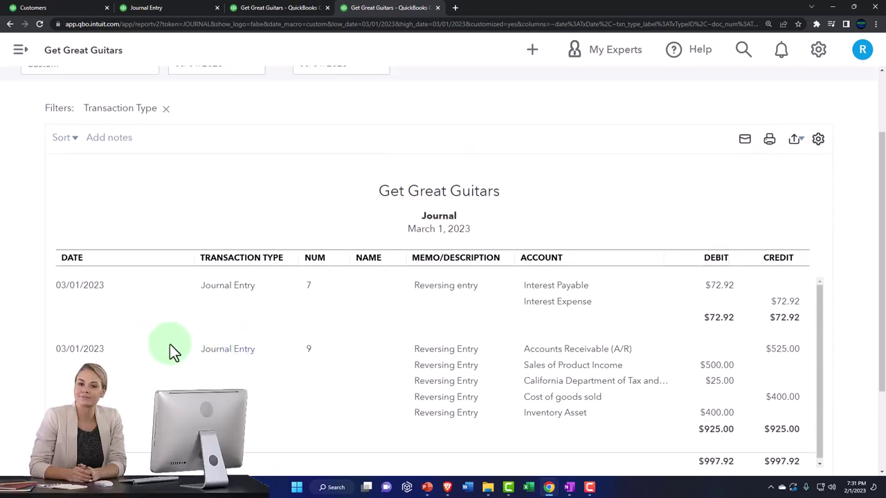
pyautogui.scroll(-1, 155, 343)
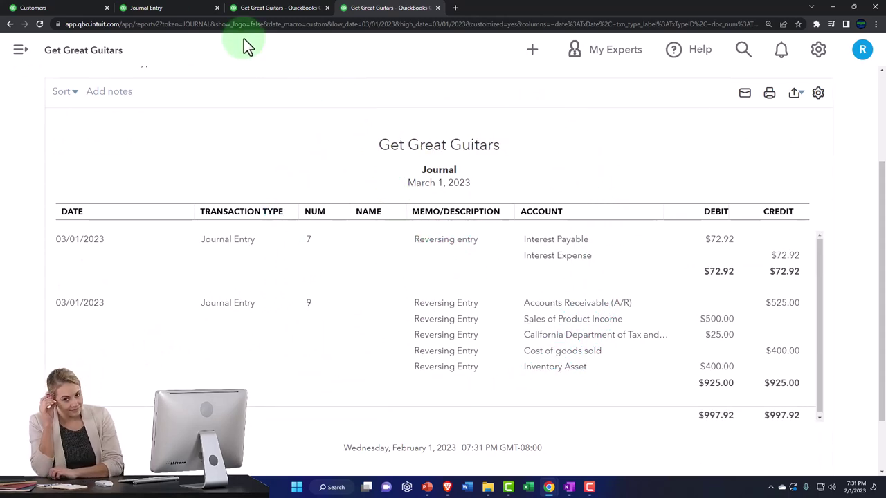
# - Open the March Unearned Revenue reversing entry from the Balance Sheet, change its journal date to 03/01/2023, and save and close it
pyautogui.hotkey('ctrl', 'pageup')
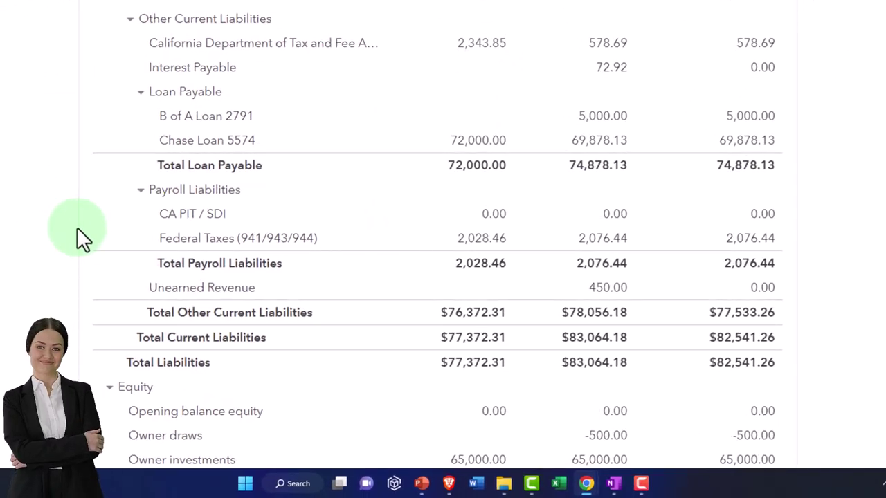
pyautogui.click(762, 297)
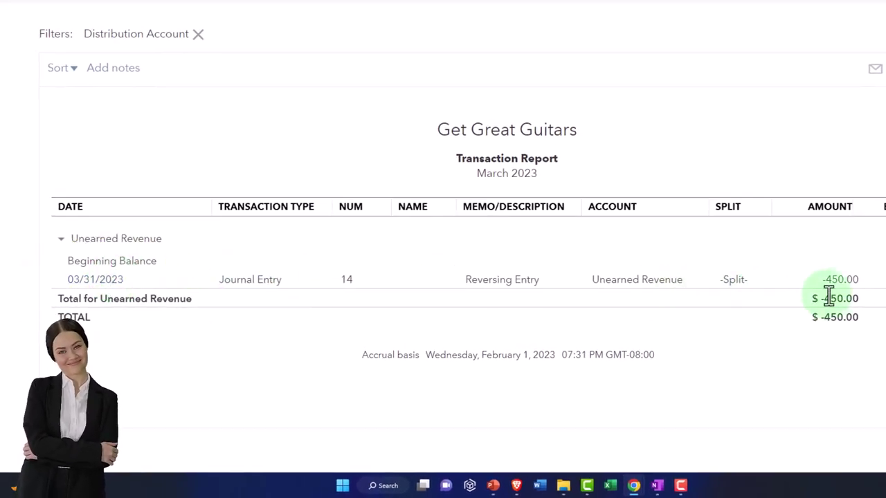
pyautogui.click(844, 282)
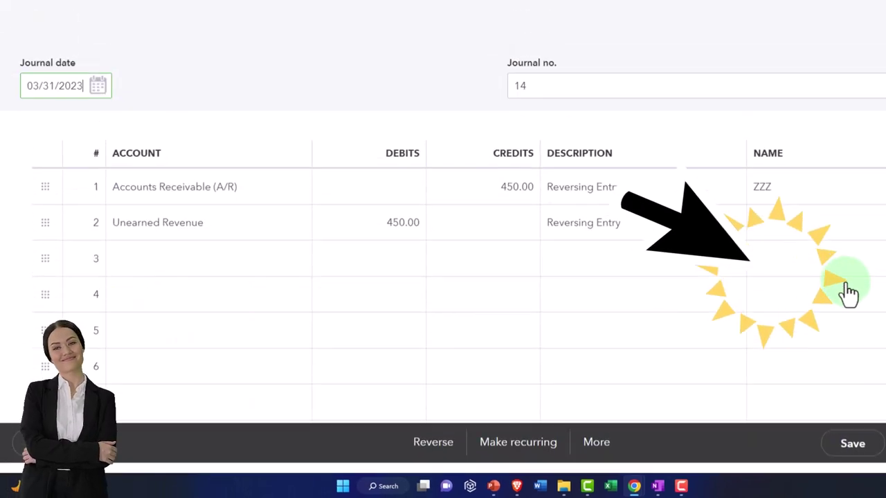
pyautogui.moveTo(108, 220); pyautogui.dragTo(6, 227)
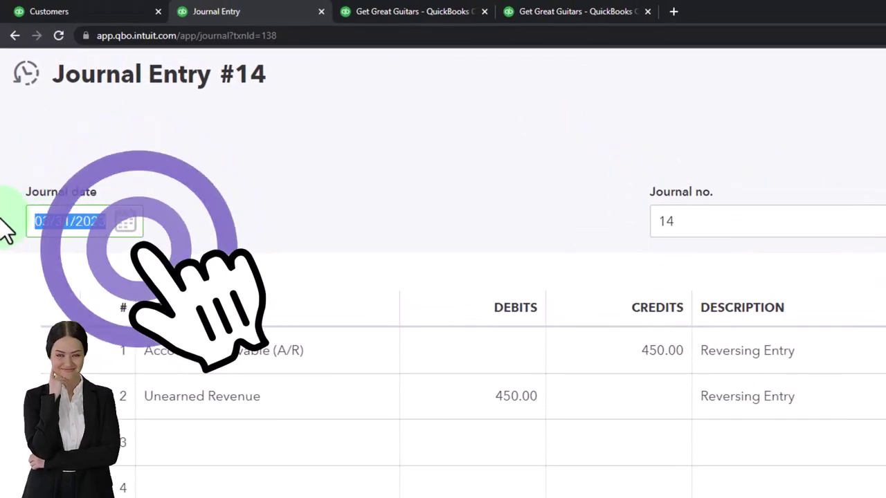
pyautogui.write('030')
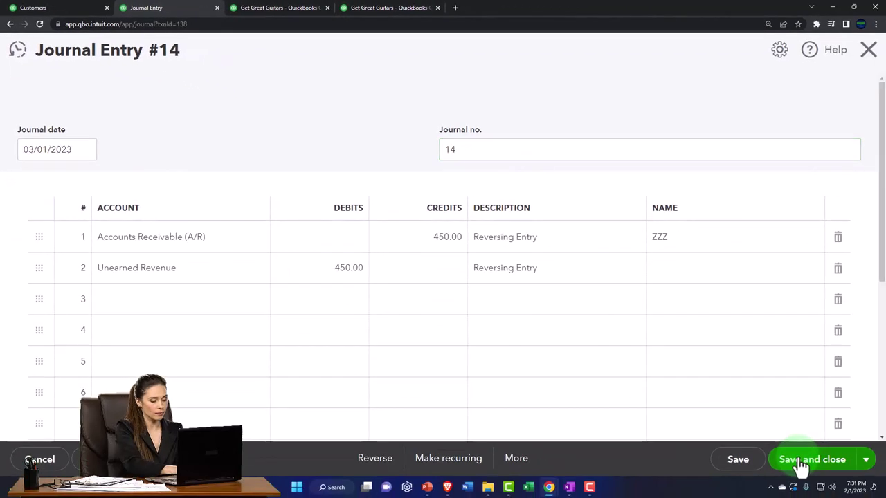
pyautogui.click(802, 462)
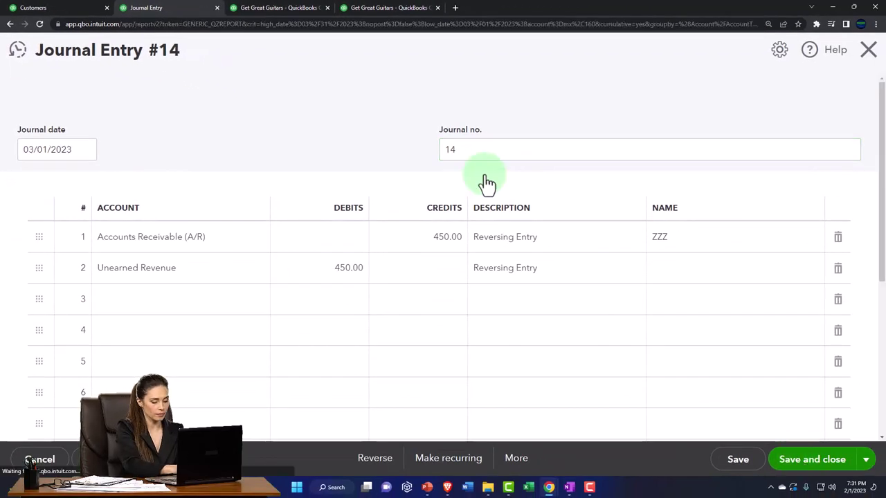
# - Reload the Journal report for 03/01/2023 and review its reversing entries, including the Unearned Revenue one
pyautogui.click(371, 8)
pyautogui.scroll(2, 402, 180)
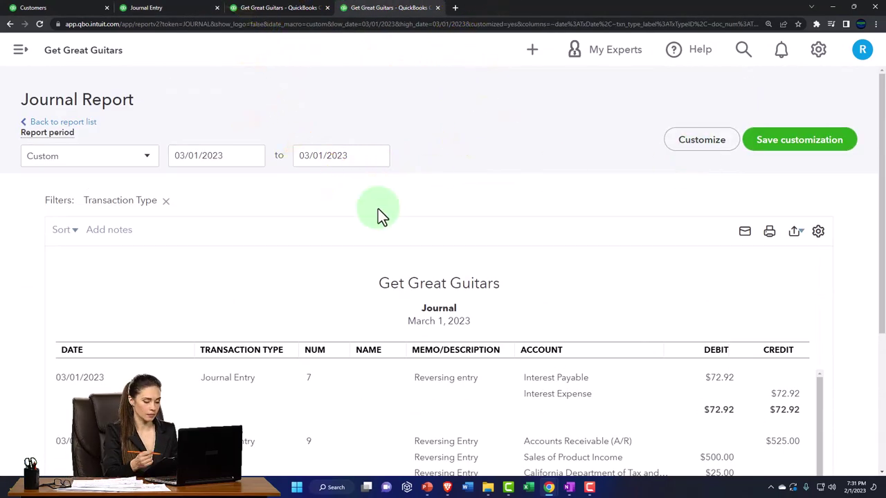
pyautogui.scroll(-2, 597, 222)
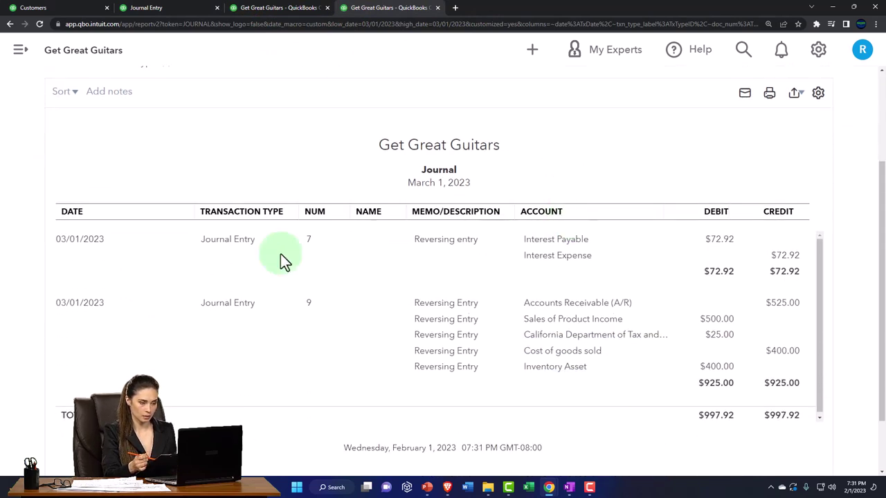
pyautogui.scroll(2, 374, 257)
pyautogui.click(40, 25)
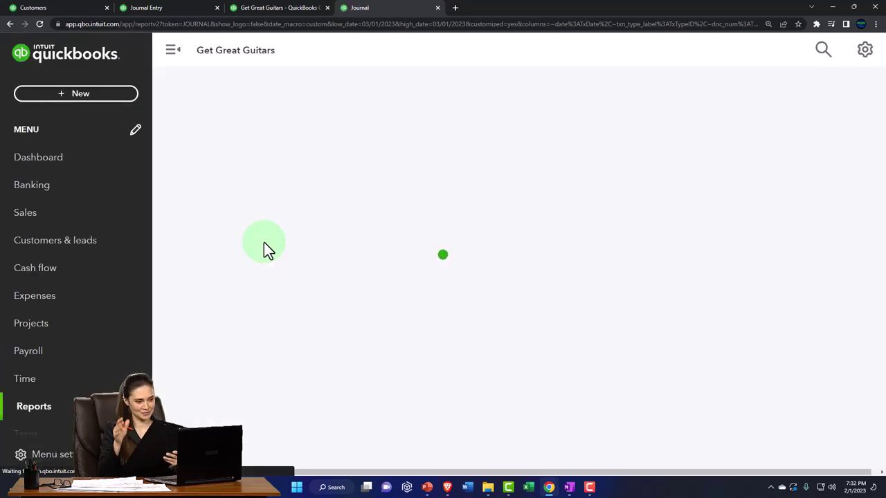
pyautogui.scroll(-2, 262, 235)
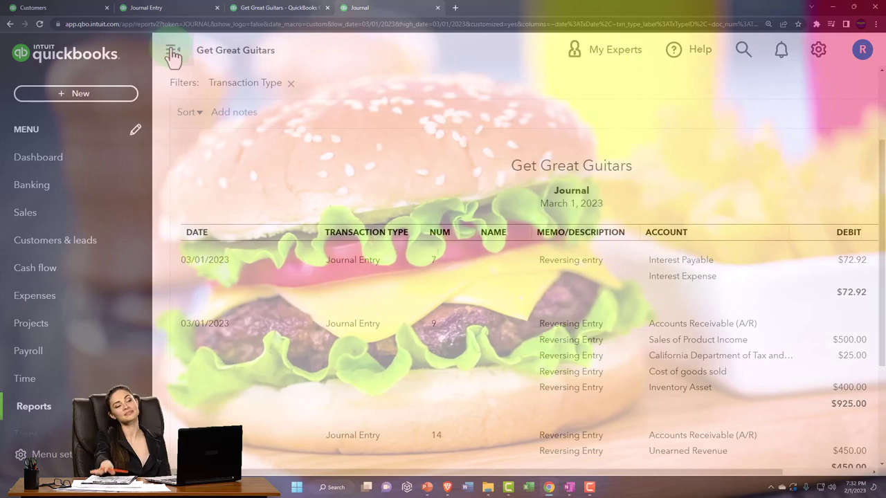
pyautogui.click(173, 52)
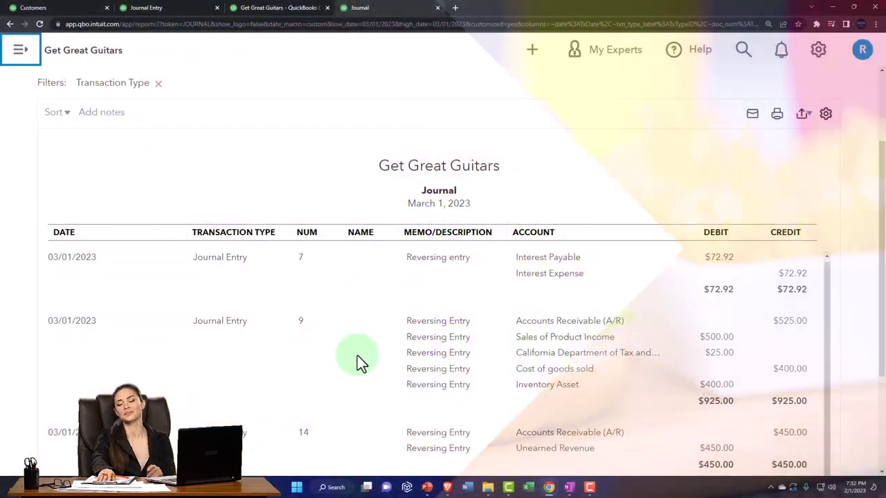
pyautogui.scroll(-3, 357, 368)
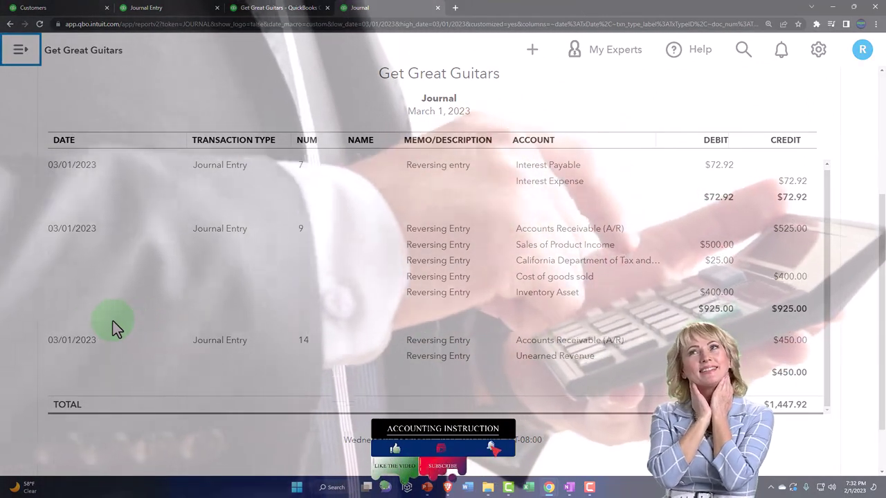
pyautogui.click(114, 324)
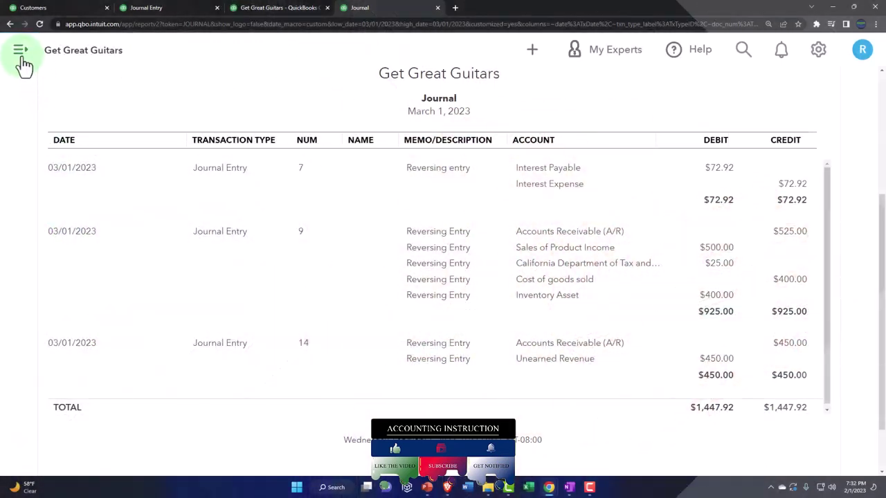
# - Find the Trial Balance report by name in the report list and open it
pyautogui.click(23, 61)
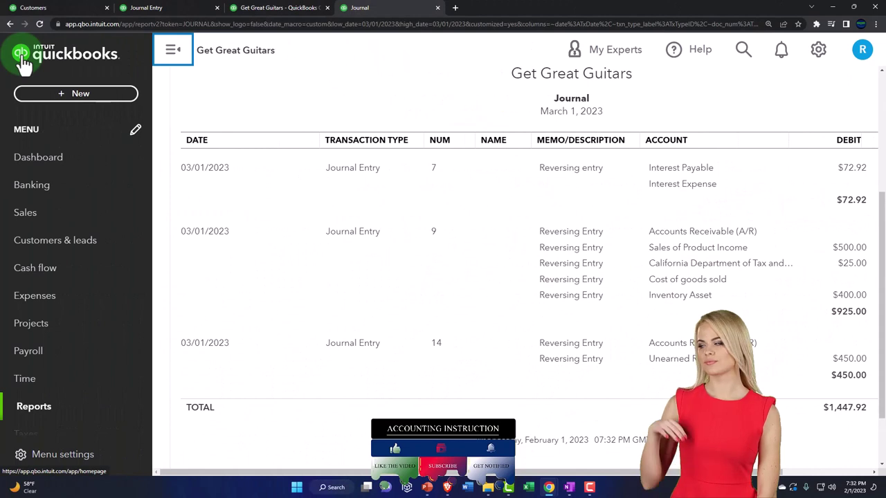
pyautogui.scroll(-1, 33, 353)
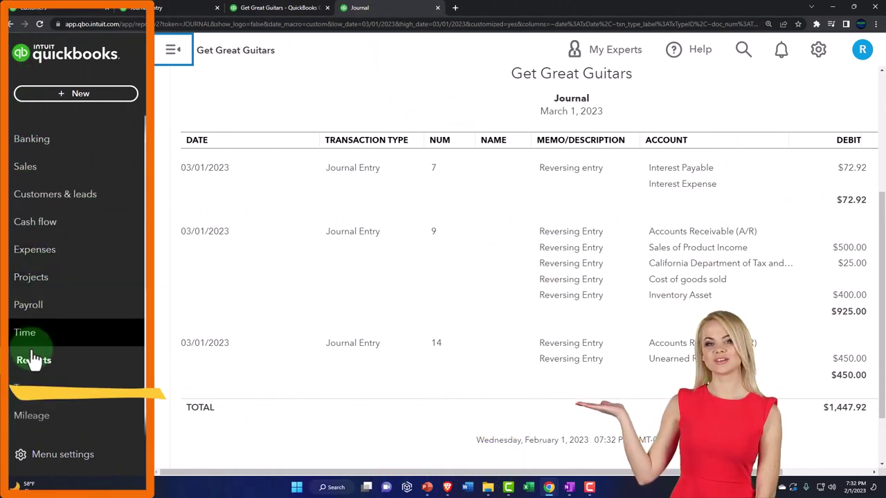
pyautogui.click(34, 354)
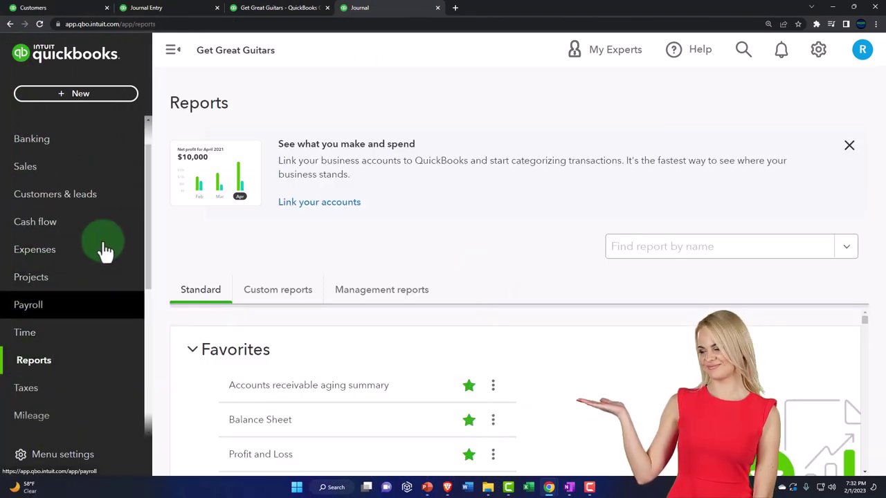
pyautogui.click(172, 52)
pyautogui.click(599, 235)
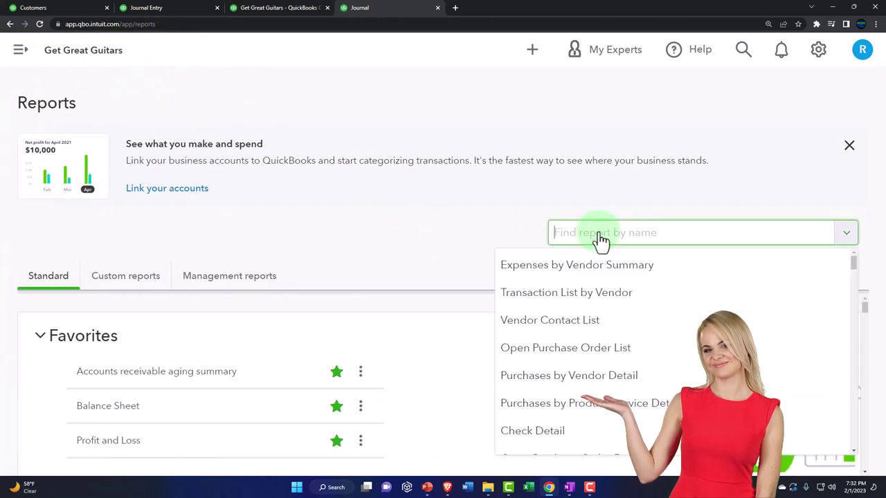
pyautogui.write('tril')
pyautogui.press('BackSpace')
pyautogui.press('BackSpace')
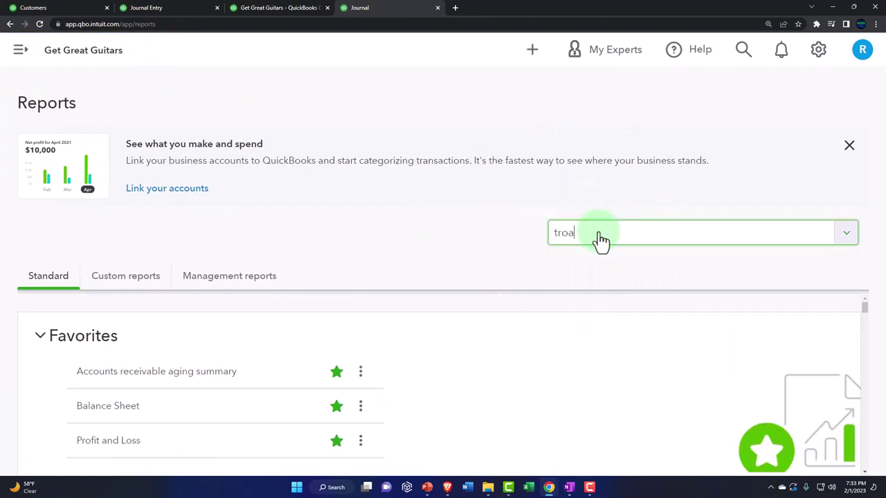
pyautogui.press('BackSpace')
pyautogui.press('BackSpace')
pyautogui.press('BackSpace')
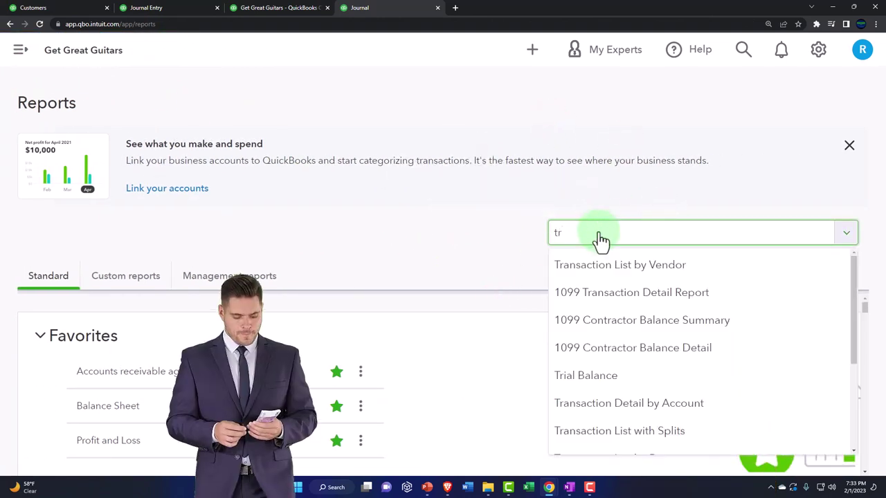
pyautogui.write('ia')
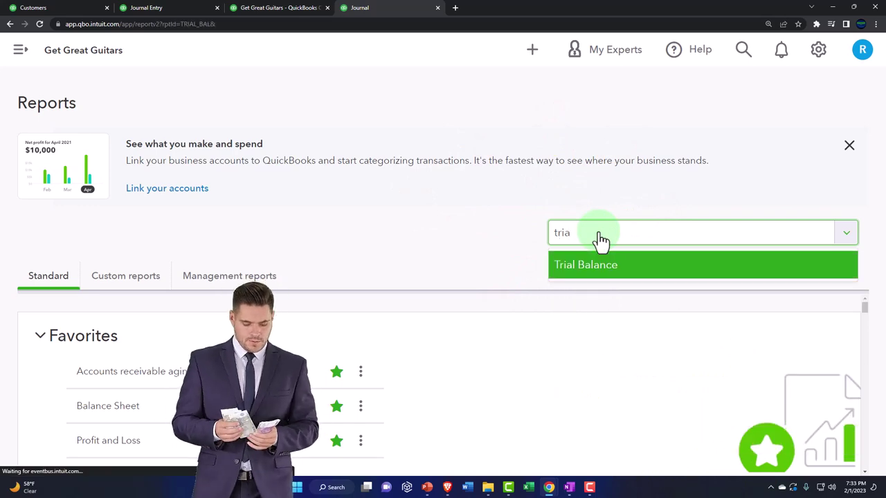
pyautogui.press('Return')
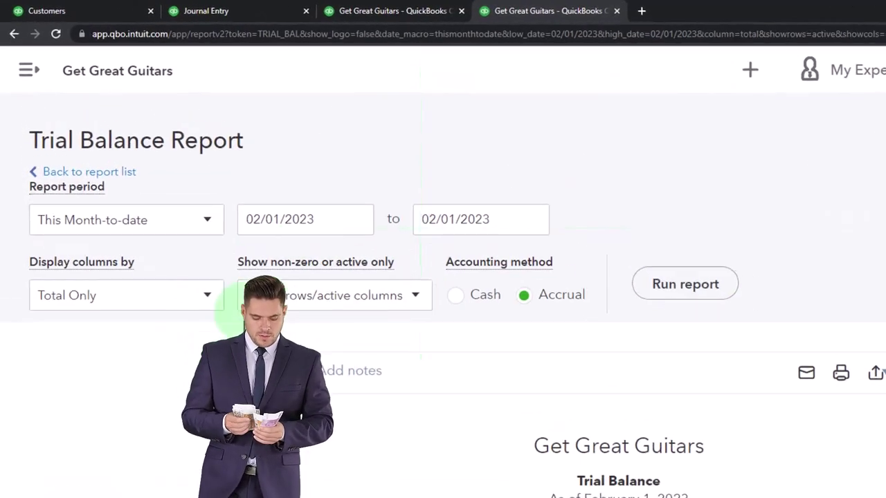
# - Run the Trial Balance for 01/01/2023 to 03/31/2023 with columns displayed by Months
pyautogui.click(295, 218)
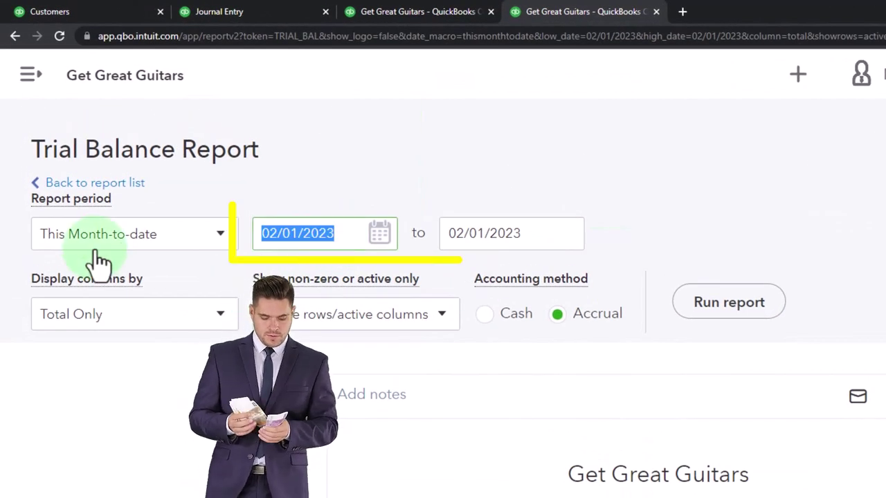
pyautogui.write('0101')
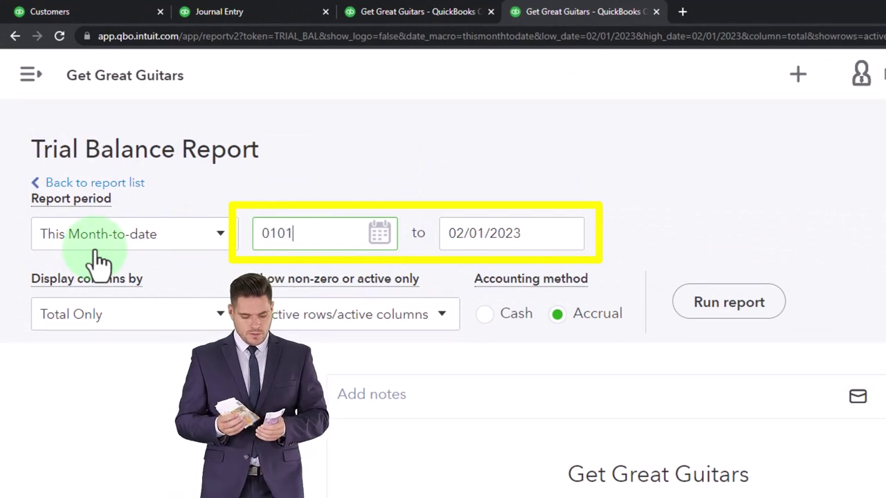
pyautogui.press('Tab')
pyautogui.write('03')
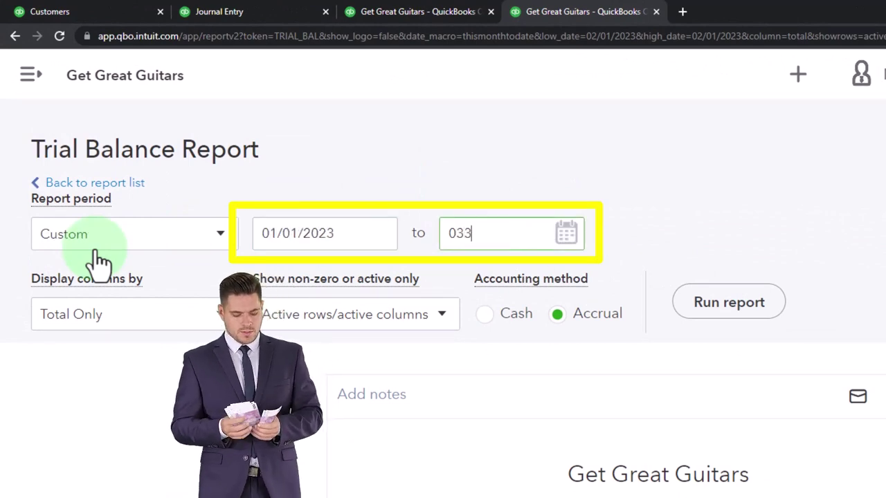
pyautogui.click(203, 316)
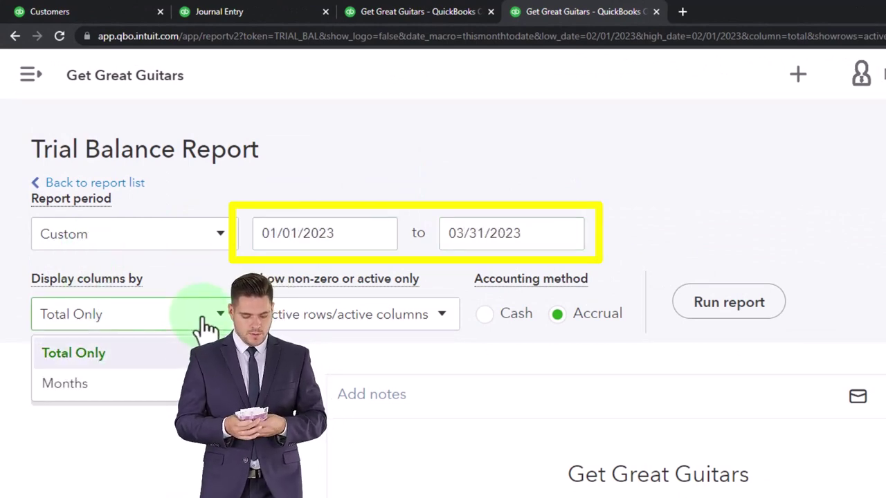
pyautogui.click(162, 386)
pyautogui.click(724, 304)
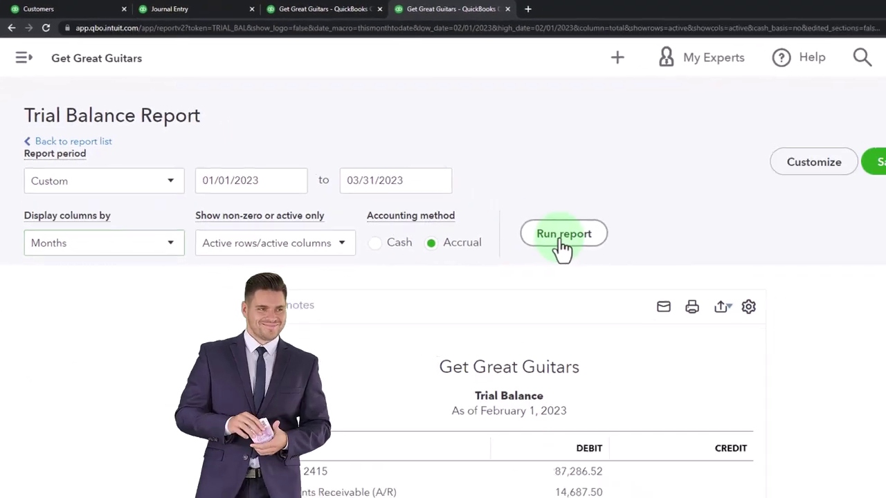
# - Compare the February and March Trial Balance columns, from the cash and receivable accounts through Unearned Revenue to the totals
pyautogui.scroll(-3, 762, 450)
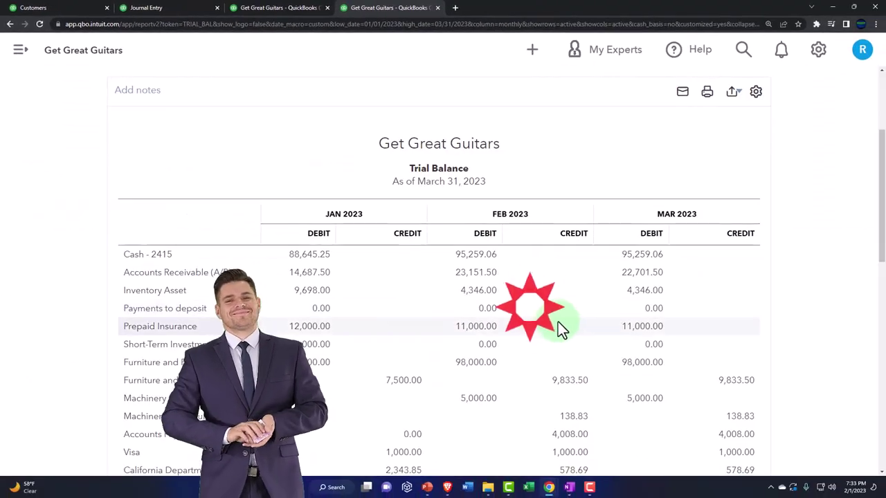
pyautogui.hotkey('ctrl', '+')
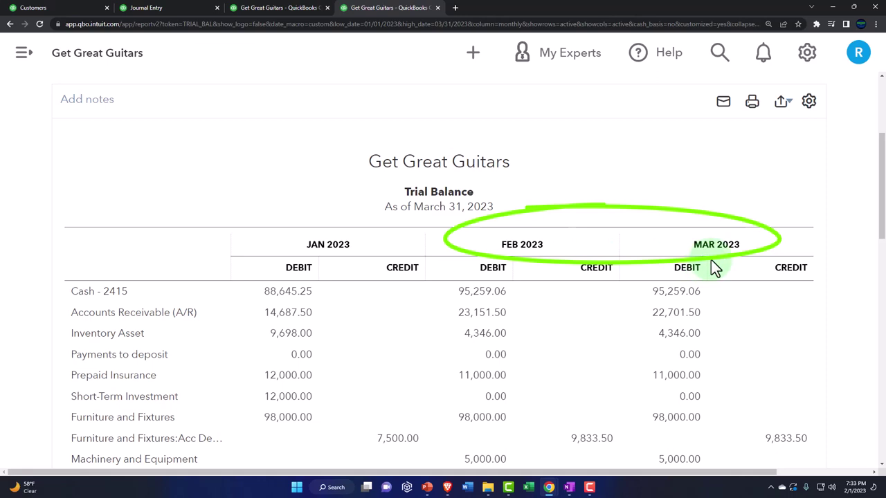
pyautogui.scroll(-1, 713, 269)
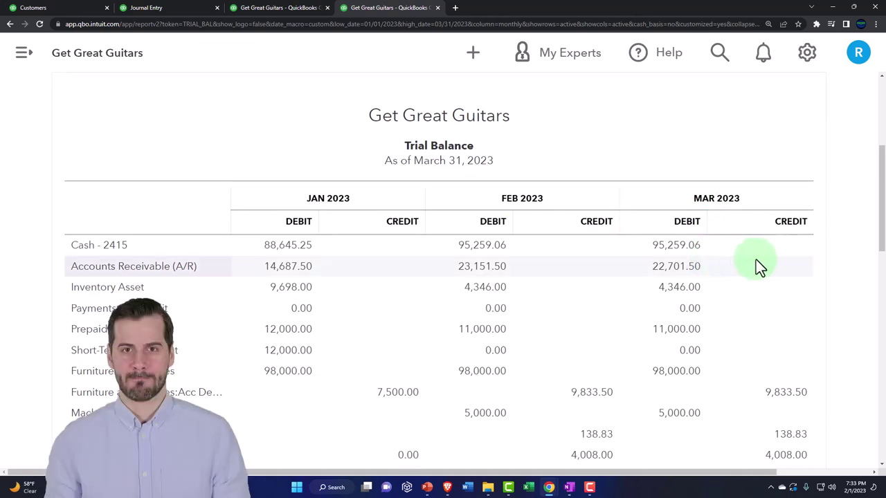
pyautogui.scroll(-1, 858, 277)
pyautogui.scroll(-1, 859, 277)
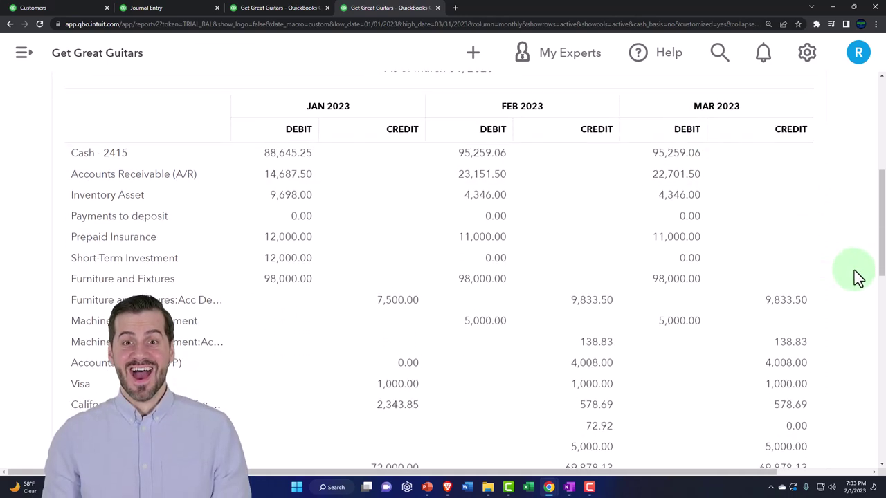
pyautogui.scroll(-2, 858, 277)
pyautogui.scroll(-1, 858, 277)
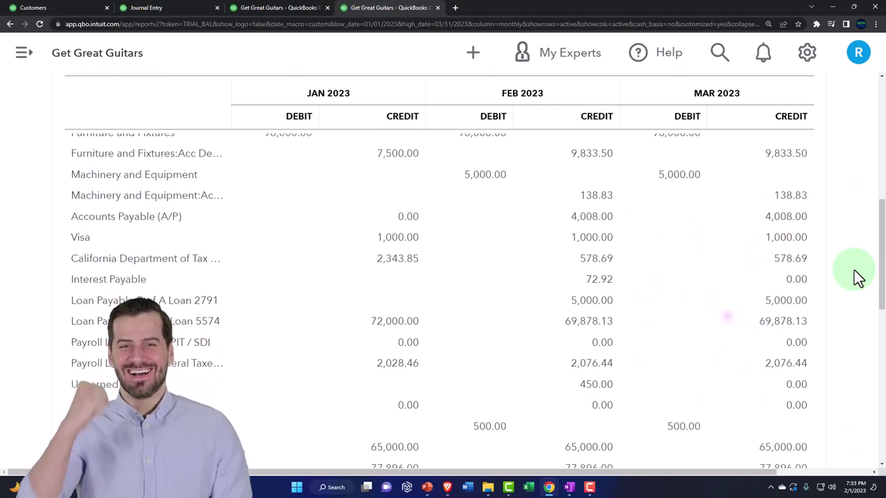
pyautogui.scroll(-1, 858, 277)
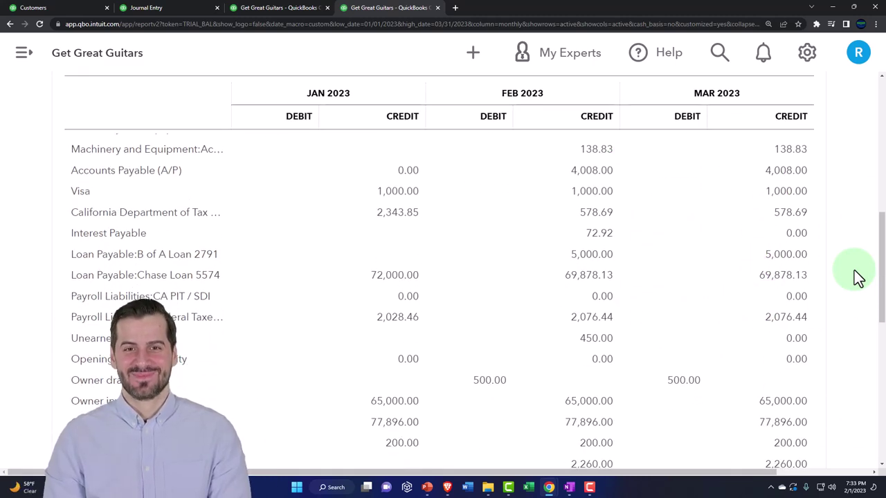
pyautogui.scroll(-4, 858, 277)
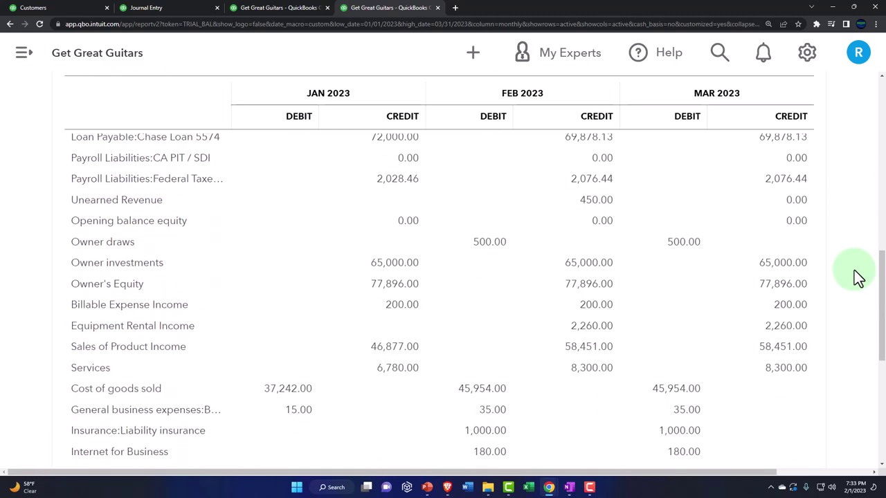
pyautogui.scroll(-2, 858, 277)
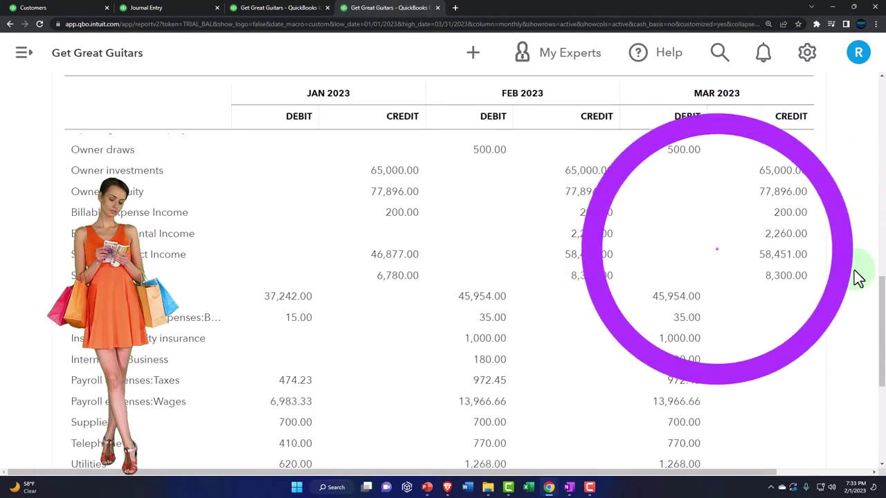
pyautogui.scroll(-1, 858, 277)
pyautogui.scroll(-1, 859, 277)
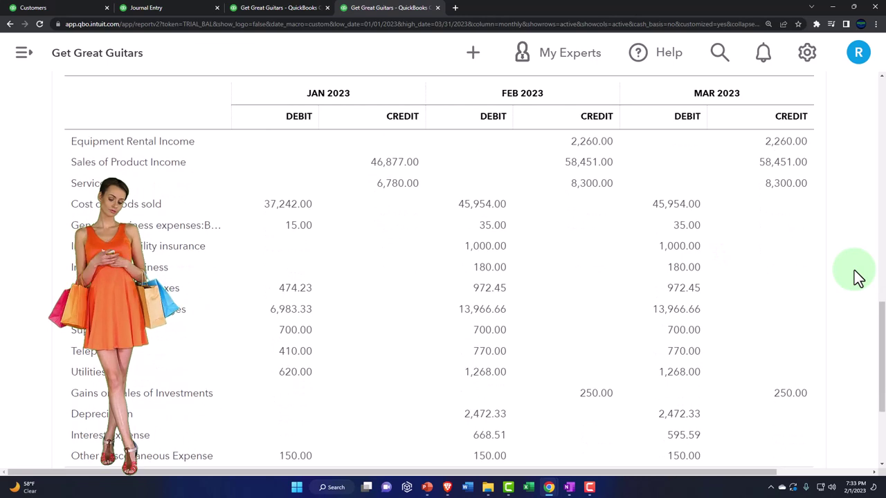
pyautogui.scroll(-1, 859, 276)
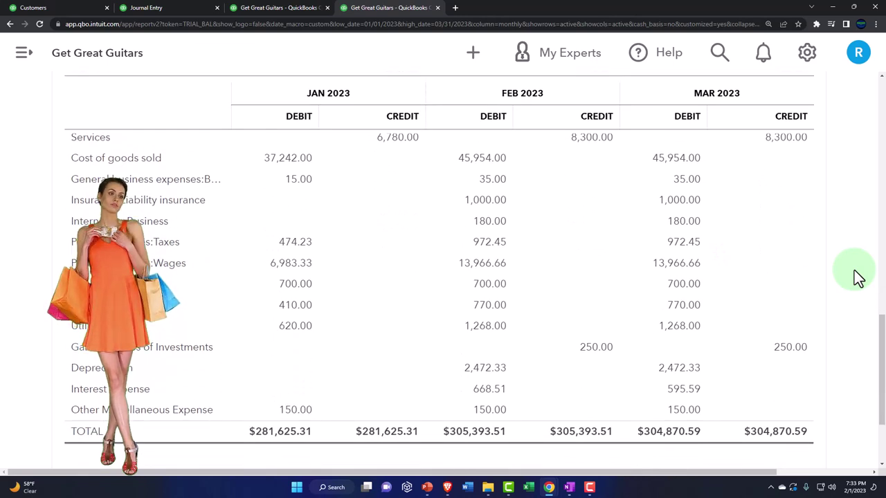